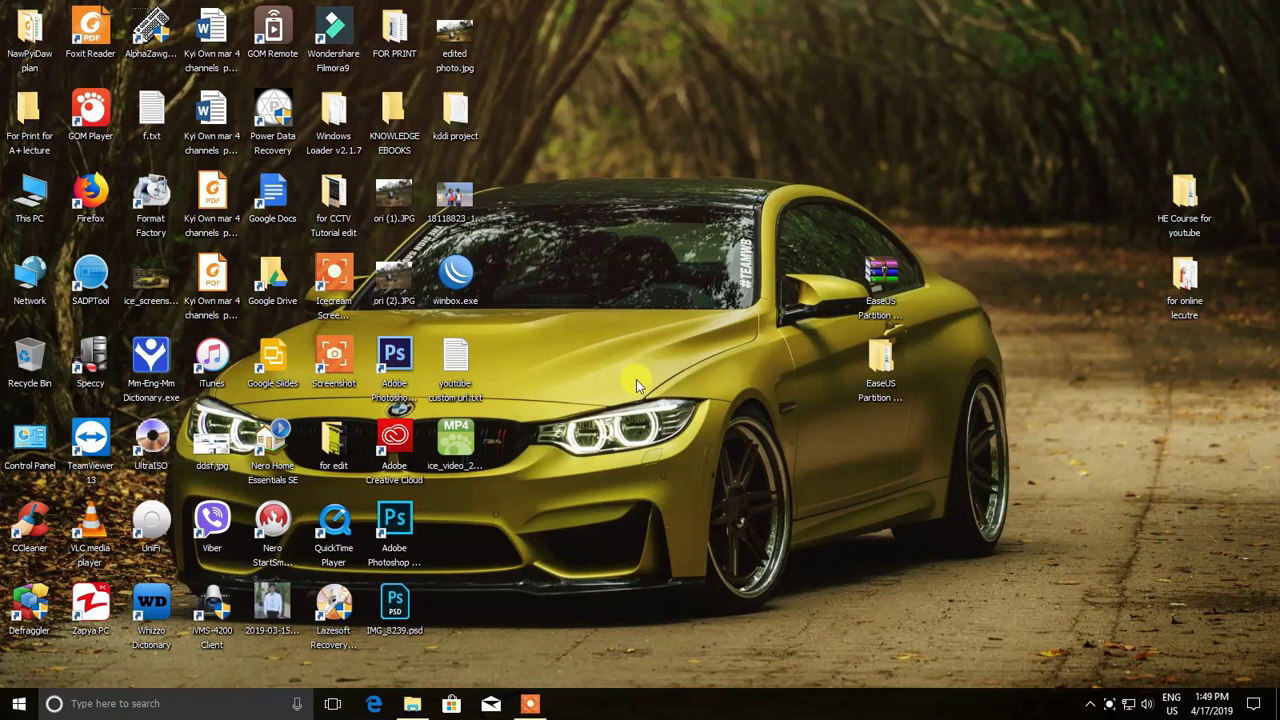
- Open File Explorer and display the computer's drives in This PC
key("super+e")
left_click(1186, 134)
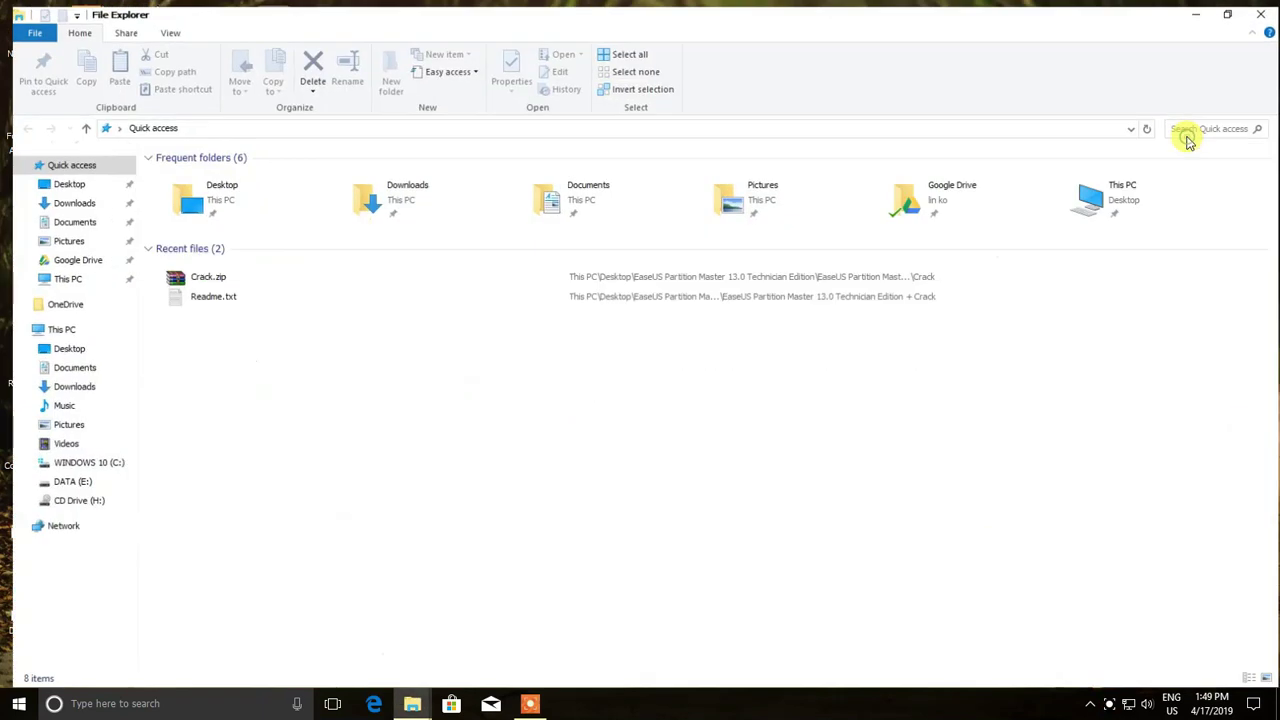
left_click(85, 327)
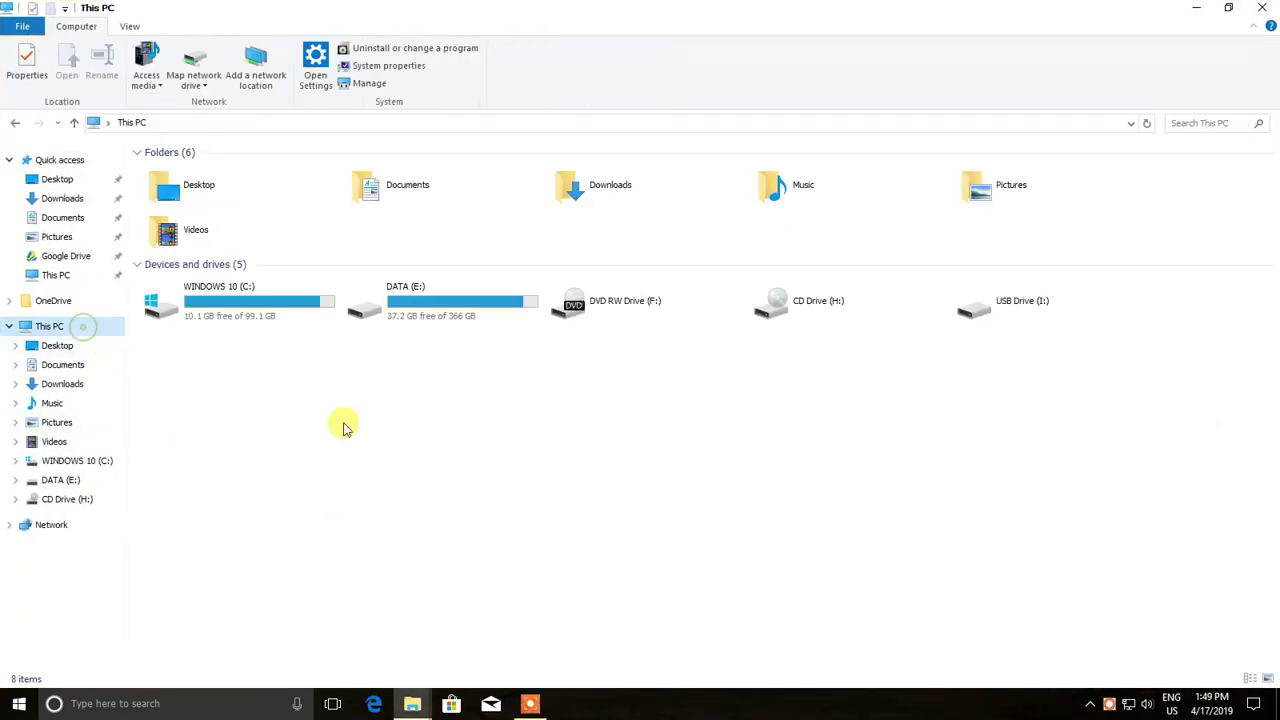
- Examine the free space and total size of the WINDOWS 10 (C:) and DATA (E:) drives
left_click(268, 309)
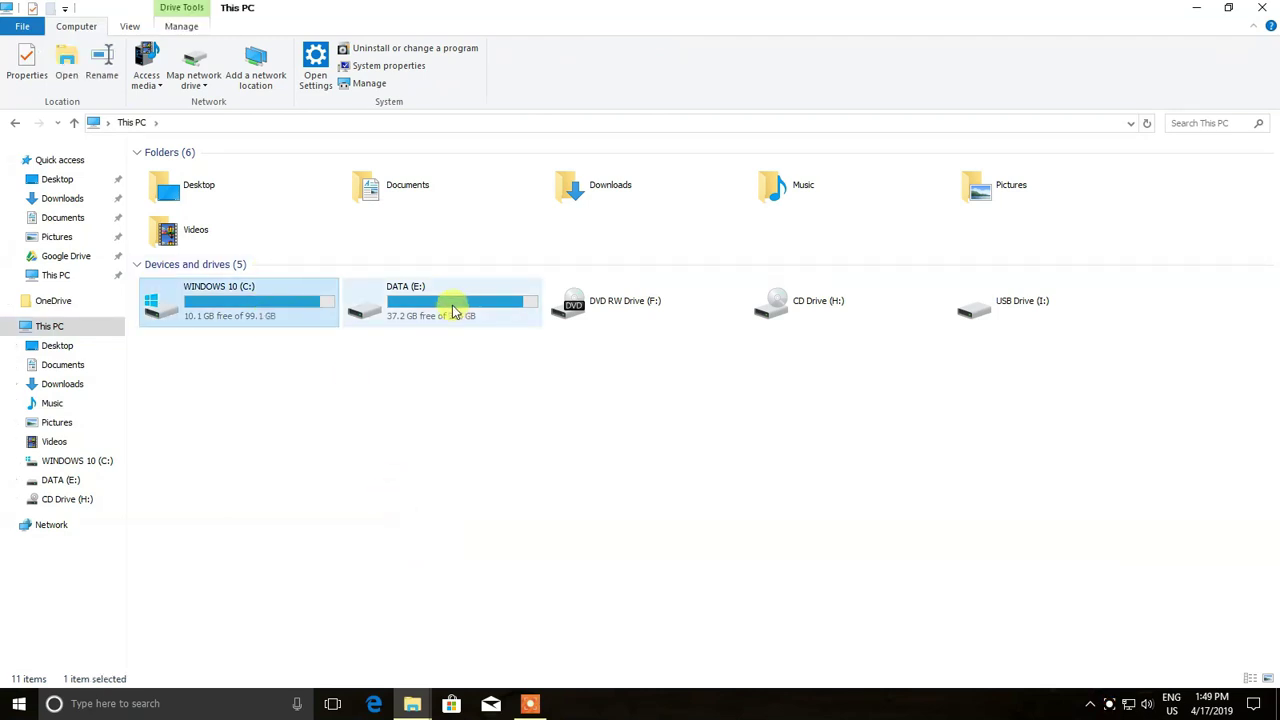
left_click(423, 437)
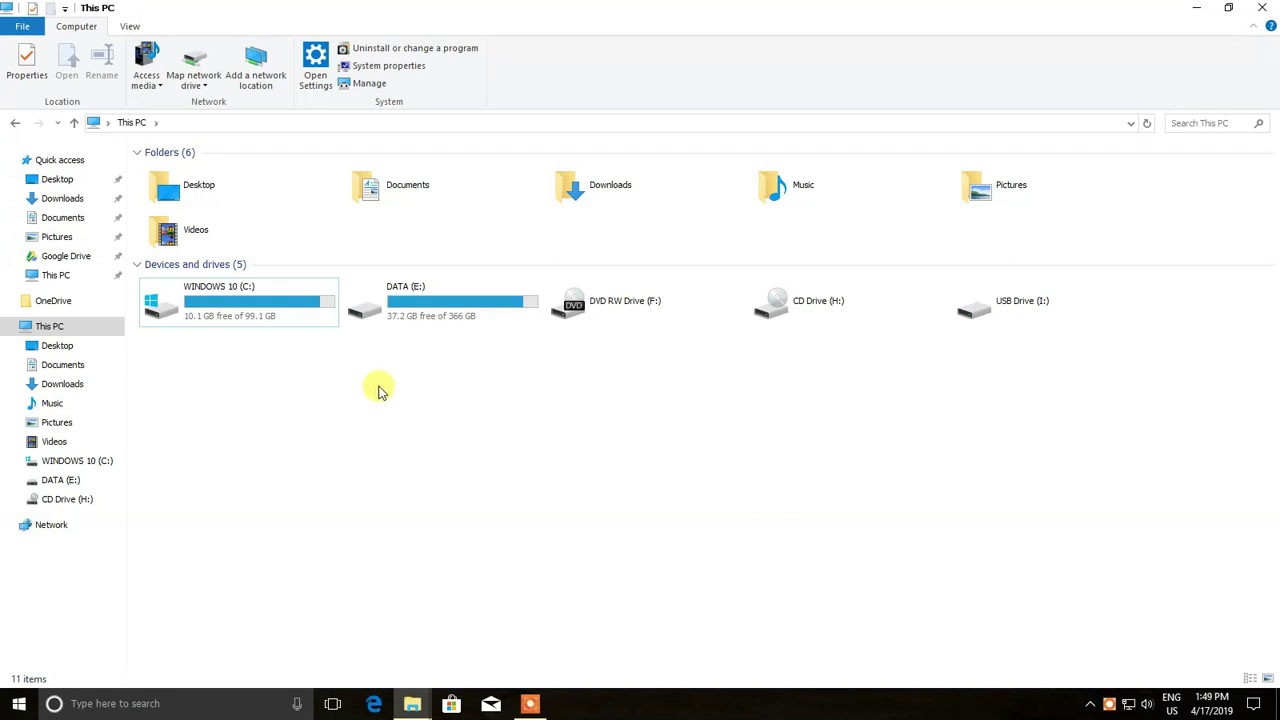
left_click(271, 318)
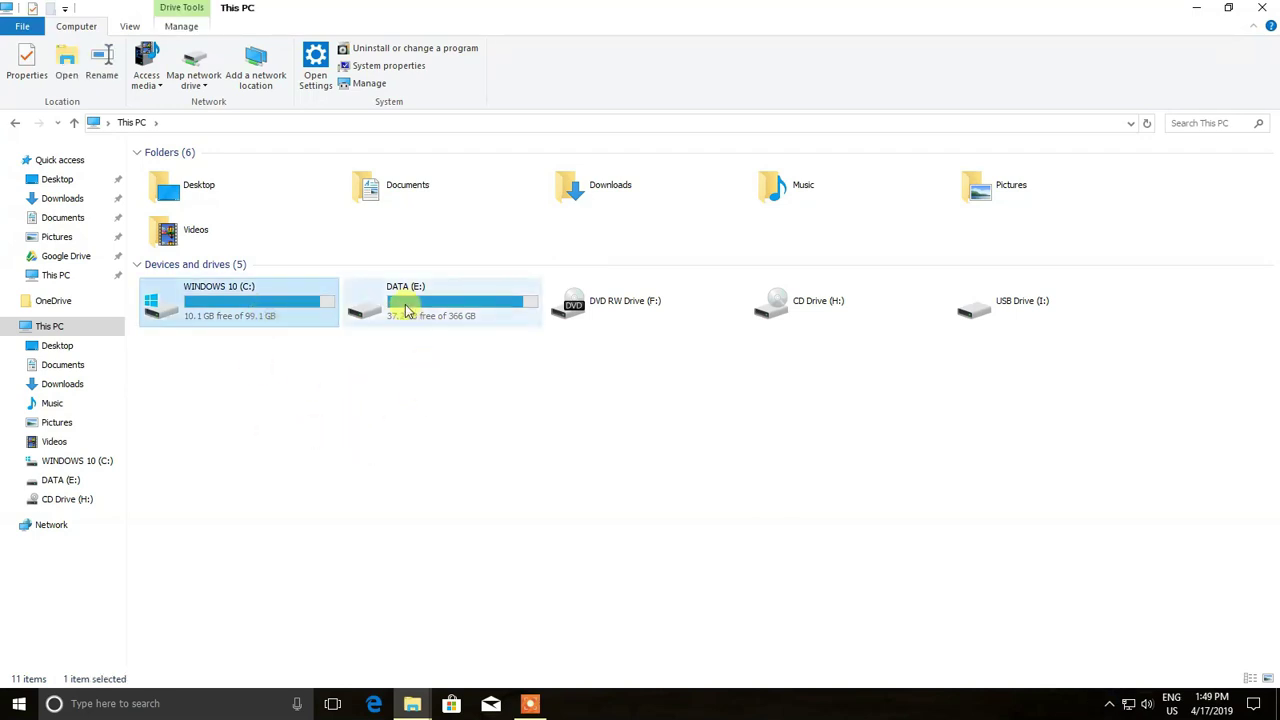
mouse_move(417, 312)
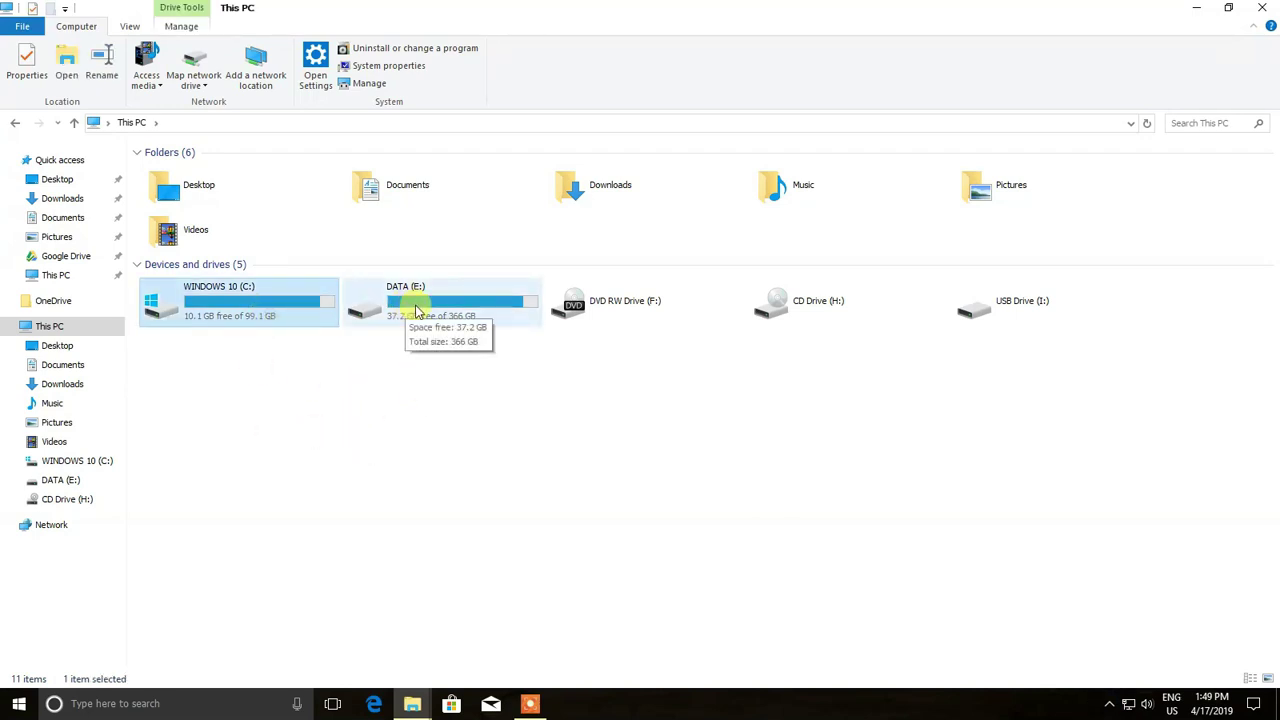
left_click(443, 318)
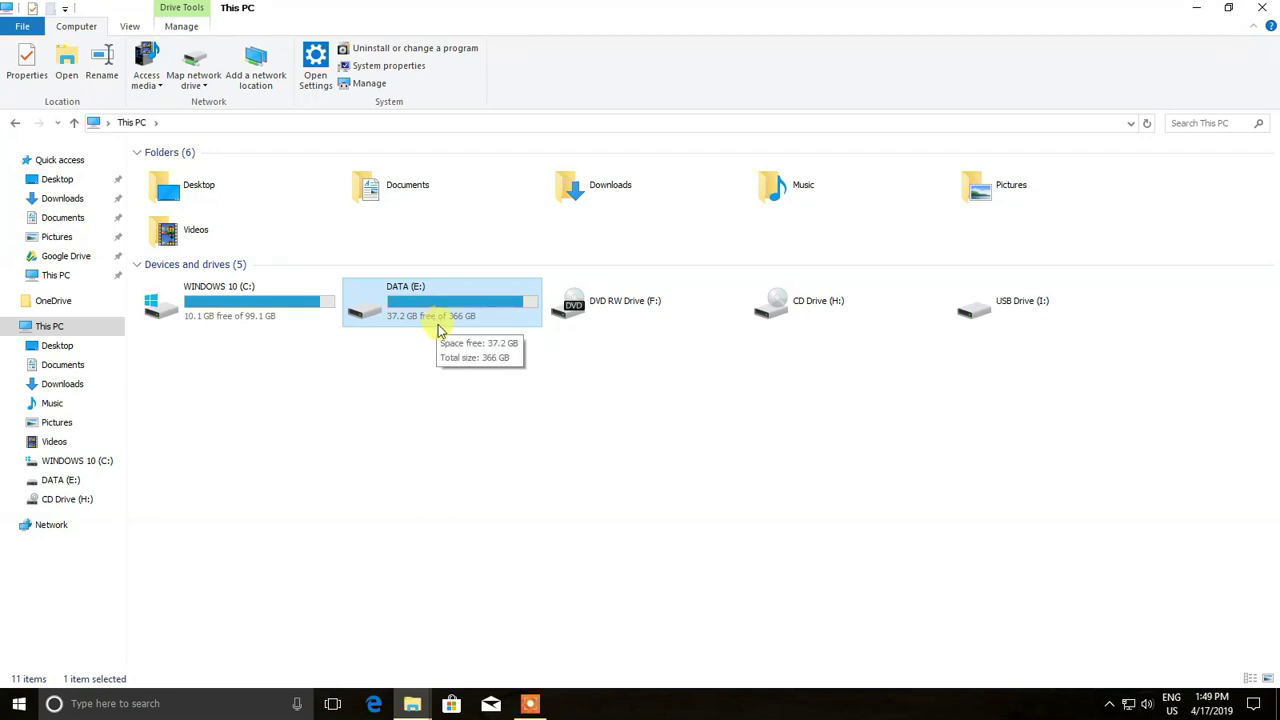
left_click(248, 318)
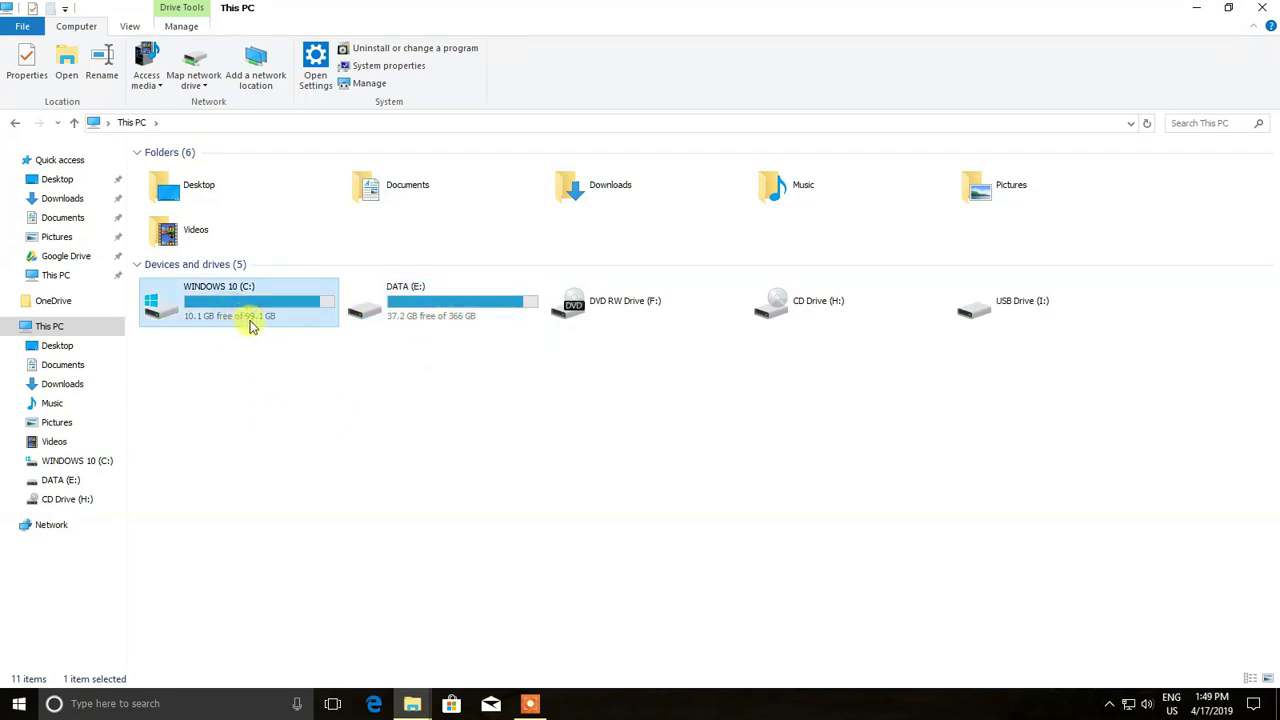
mouse_move(253, 330)
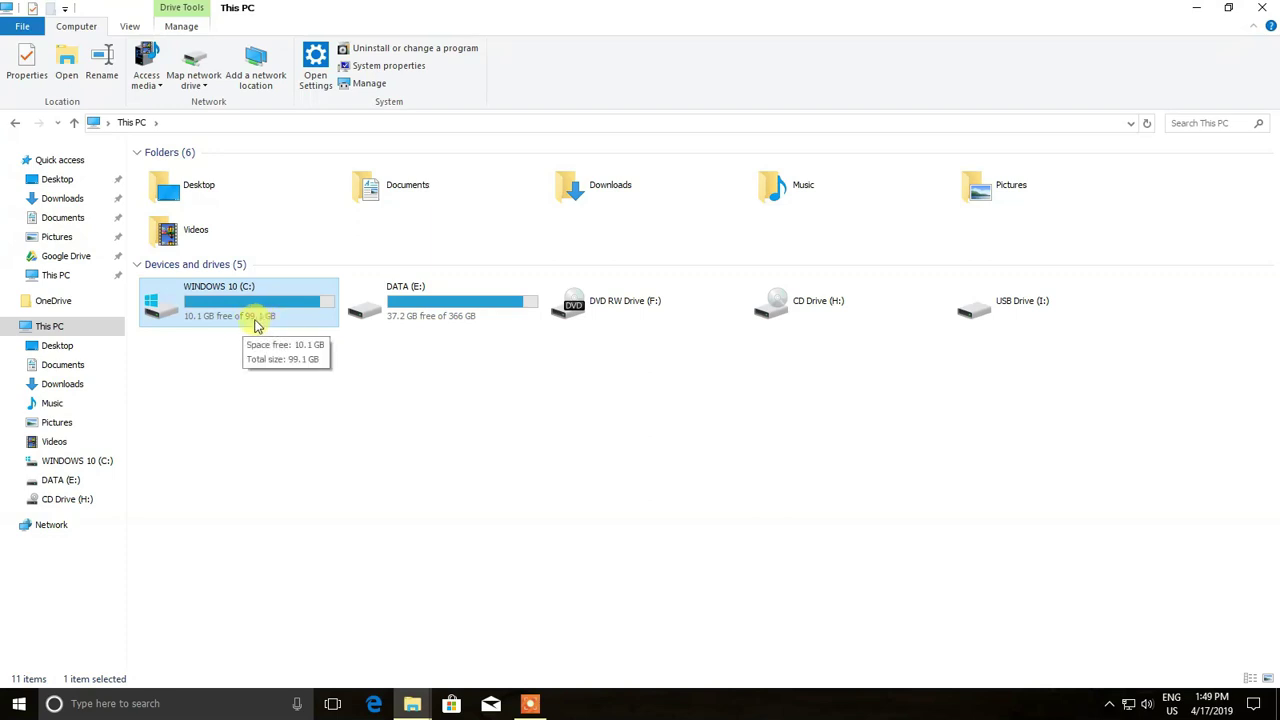
mouse_move(193, 325)
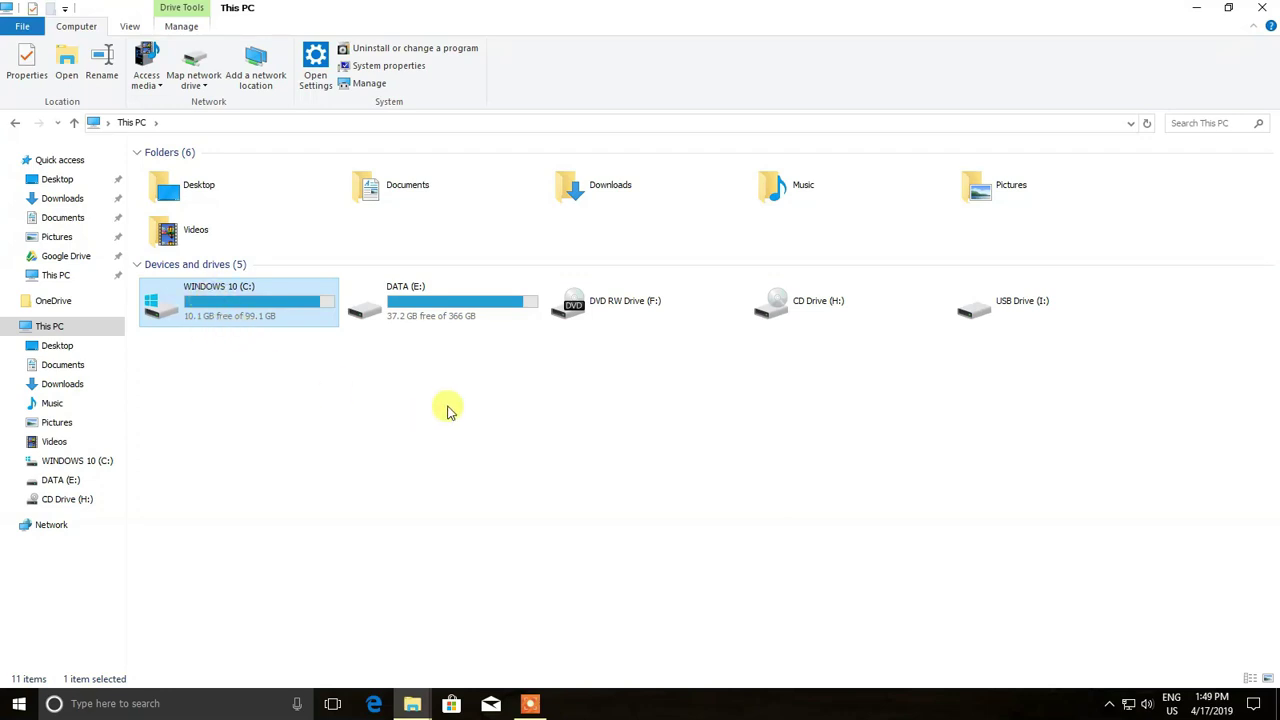
left_click(457, 315)
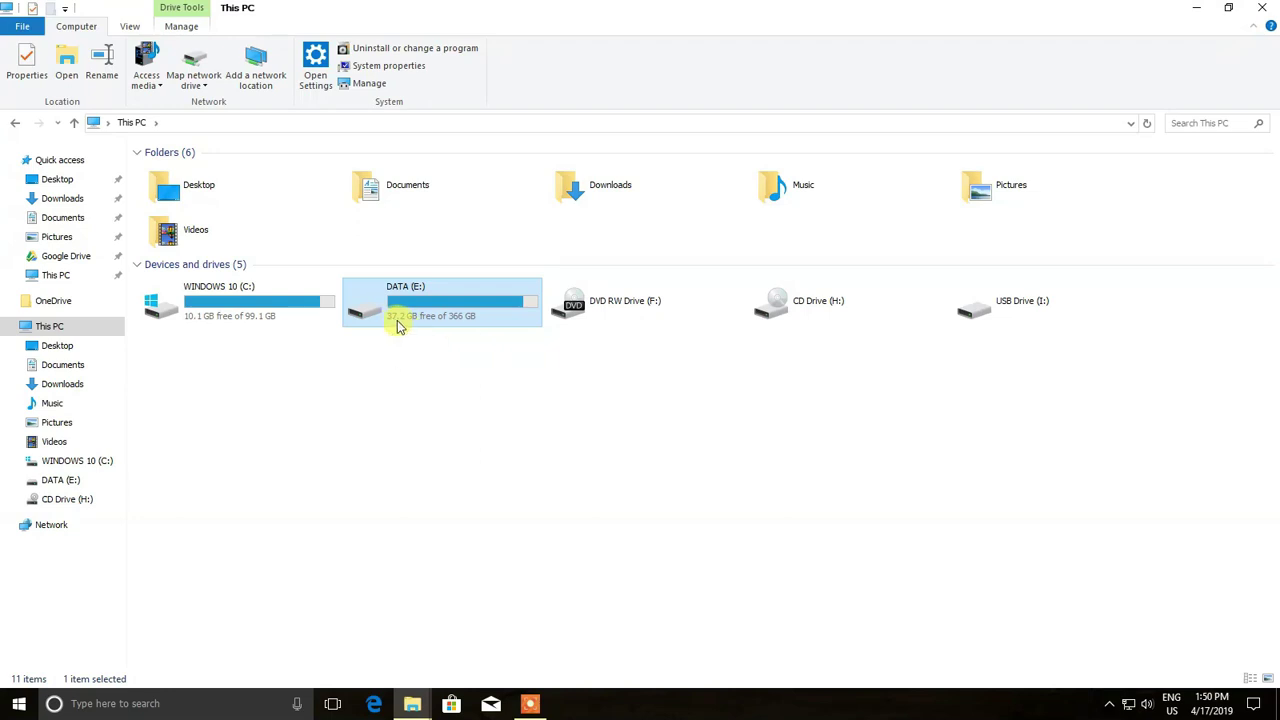
left_click(252, 307)
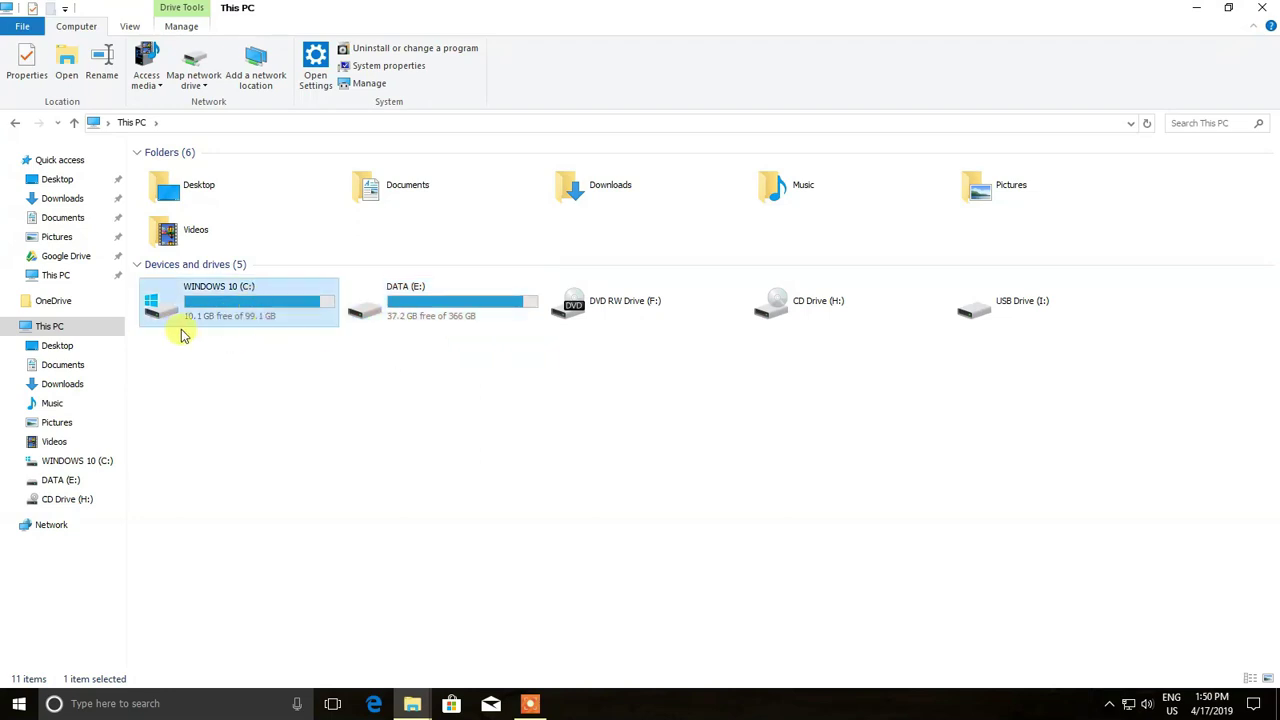
left_click(380, 307)
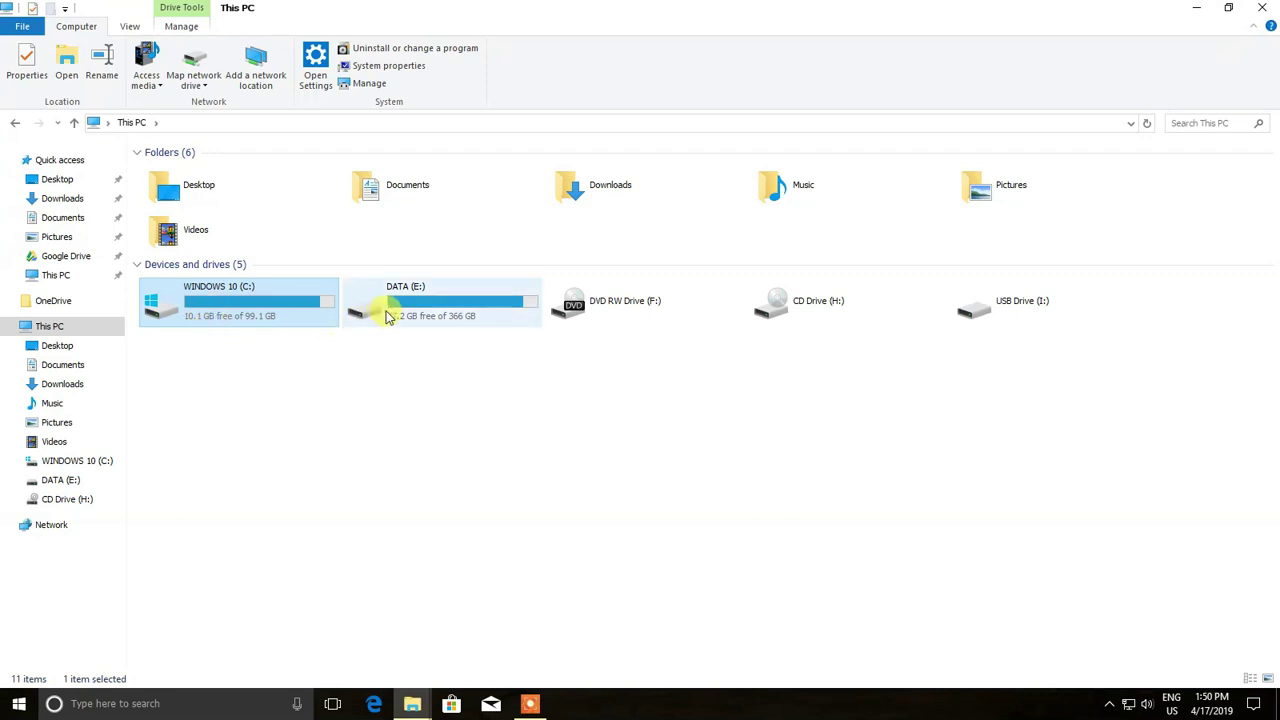
left_click(262, 314)
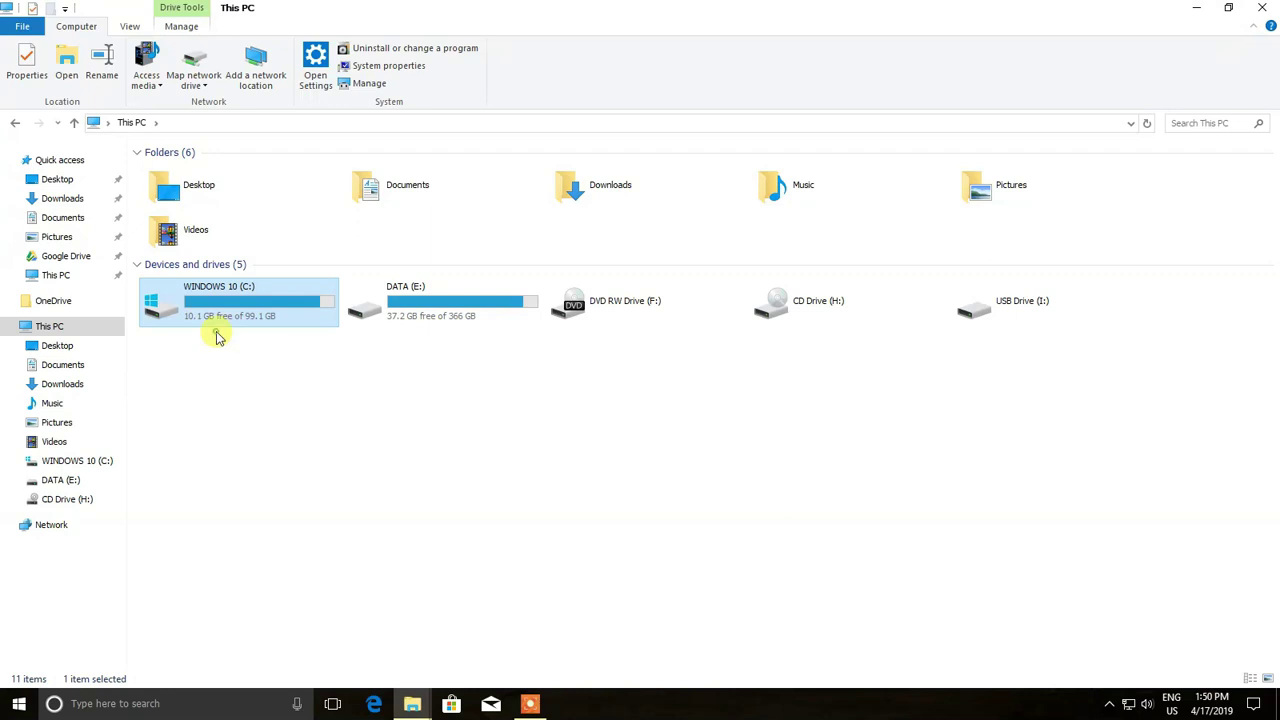
left_click(440, 292)
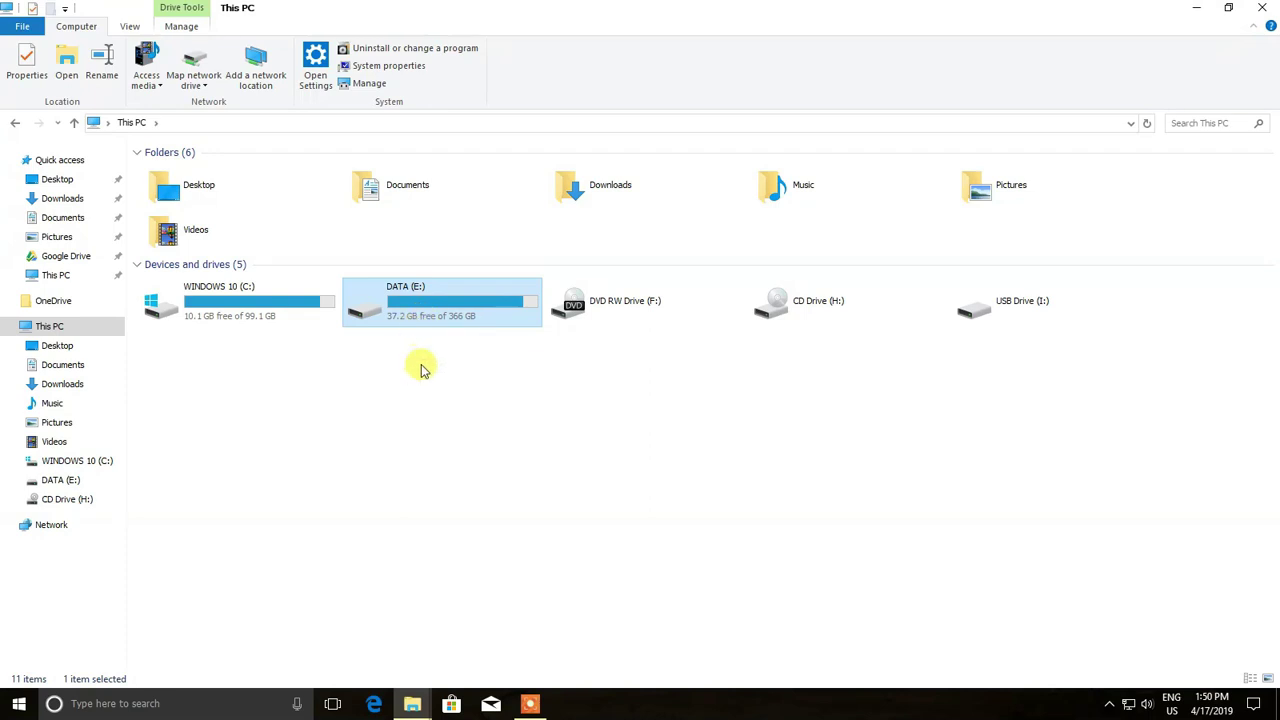
left_click(270, 362)
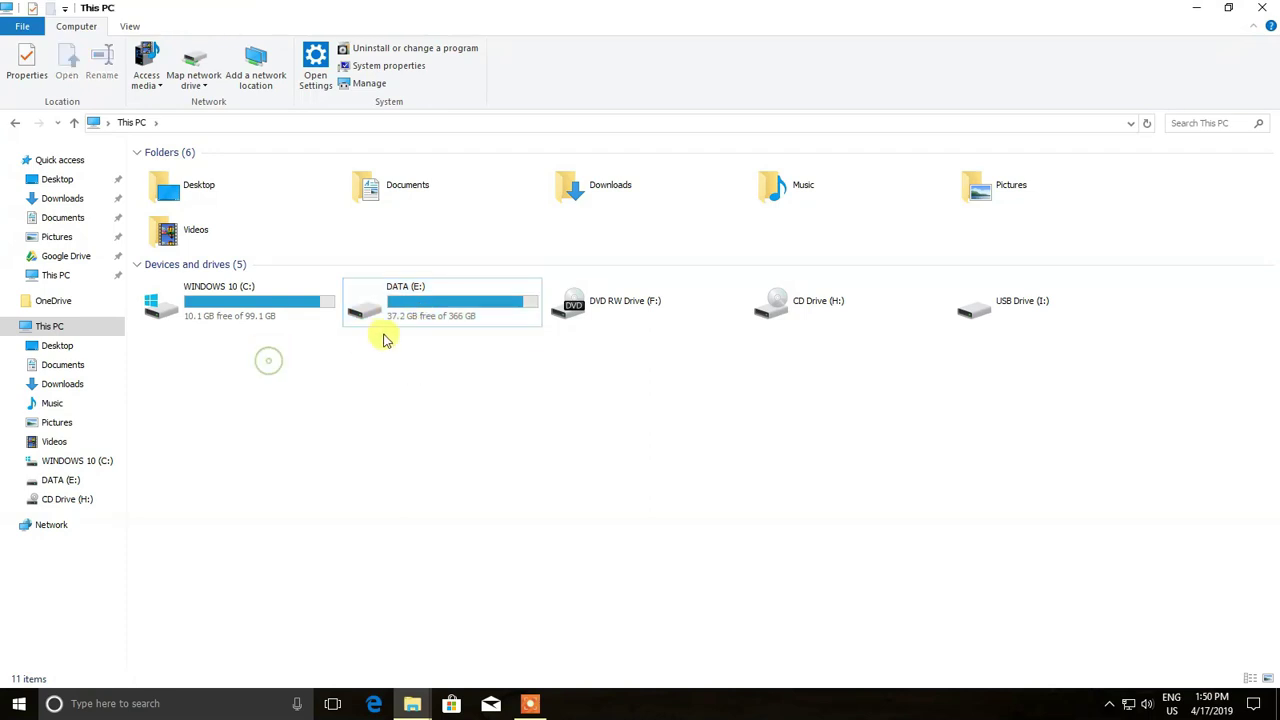
left_click(252, 322)
mouse_move(215, 316)
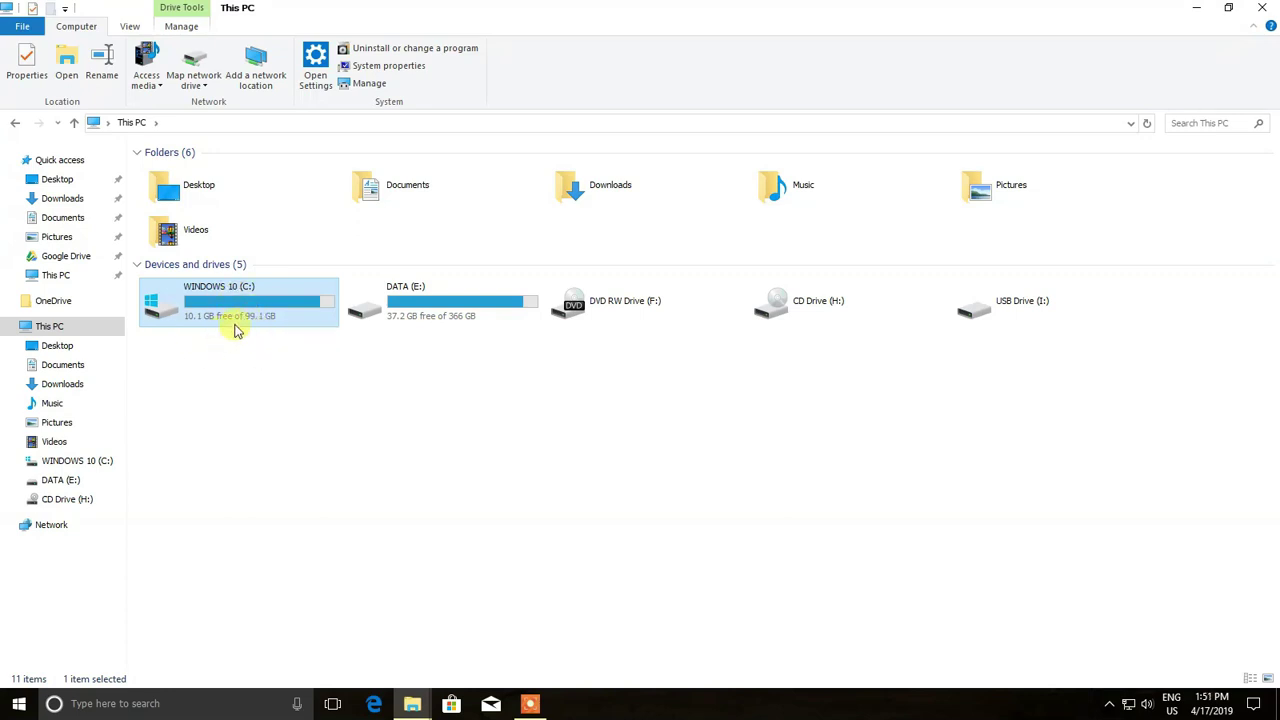
- View the files in the Video folder of Downloads and return to the C: and E: drives in This PC
left_click(62, 199)
double_click(165, 289)
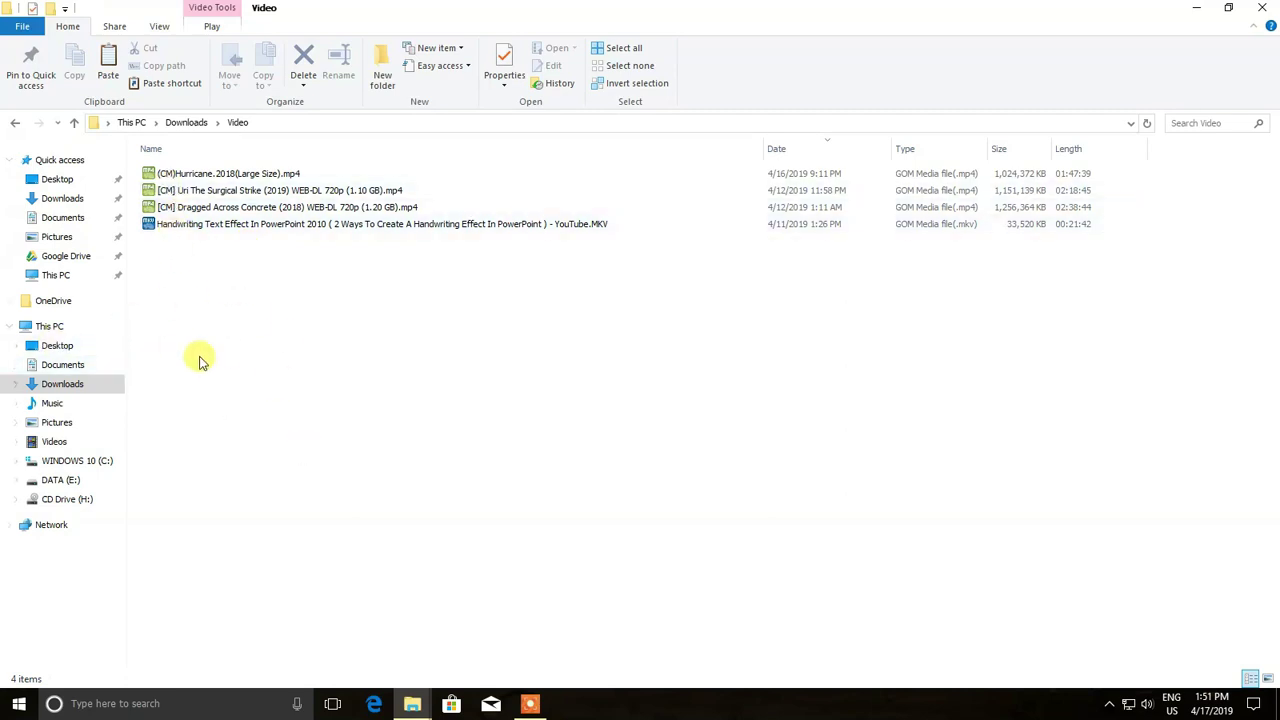
left_click(81, 329)
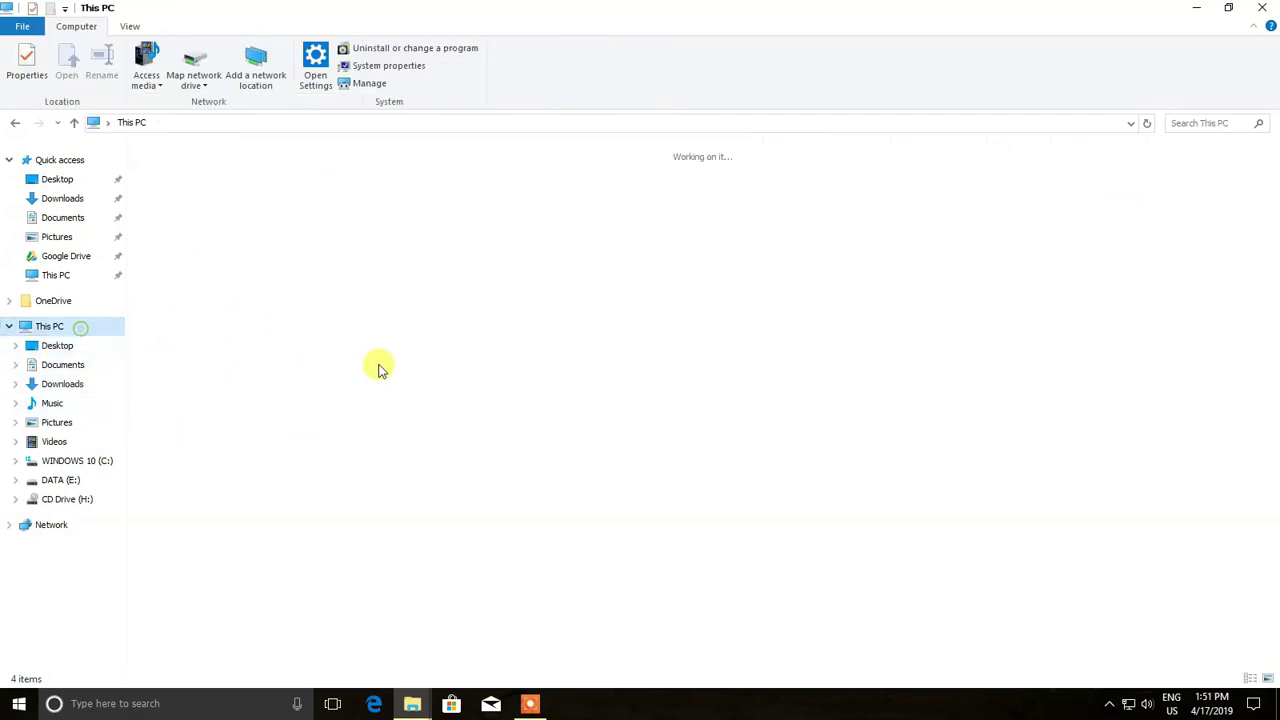
left_click(356, 316)
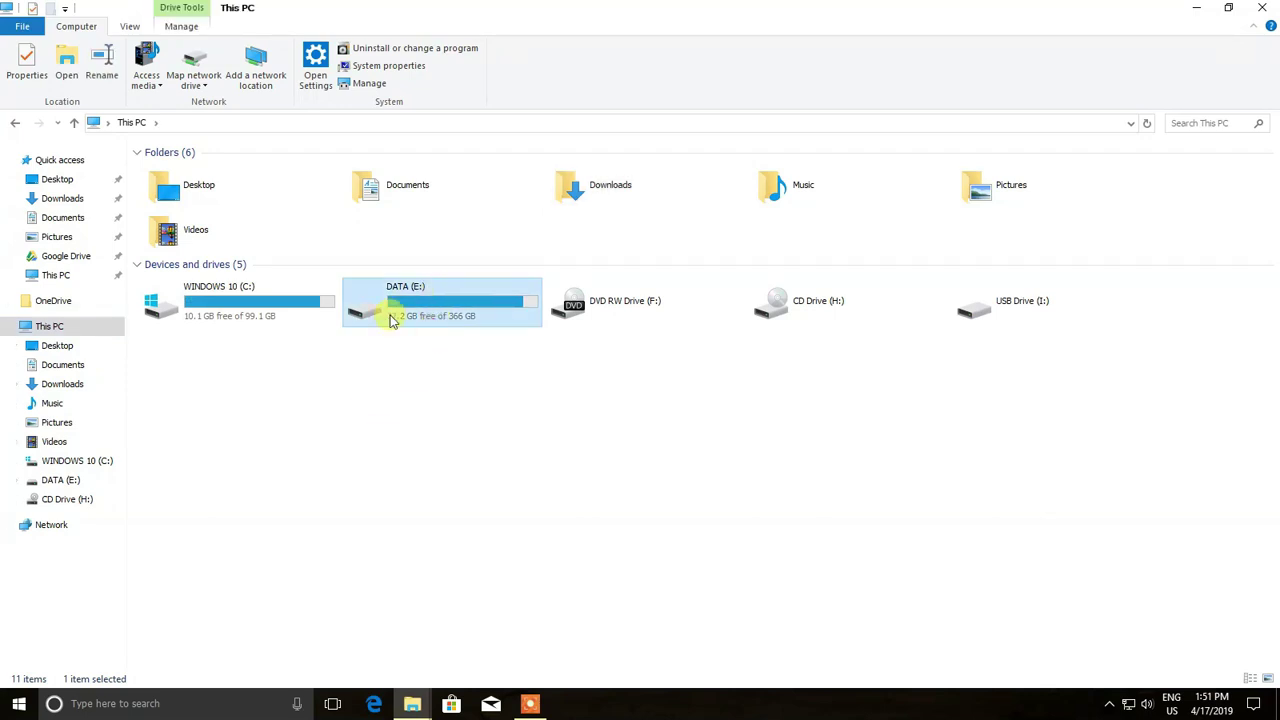
left_click(248, 312)
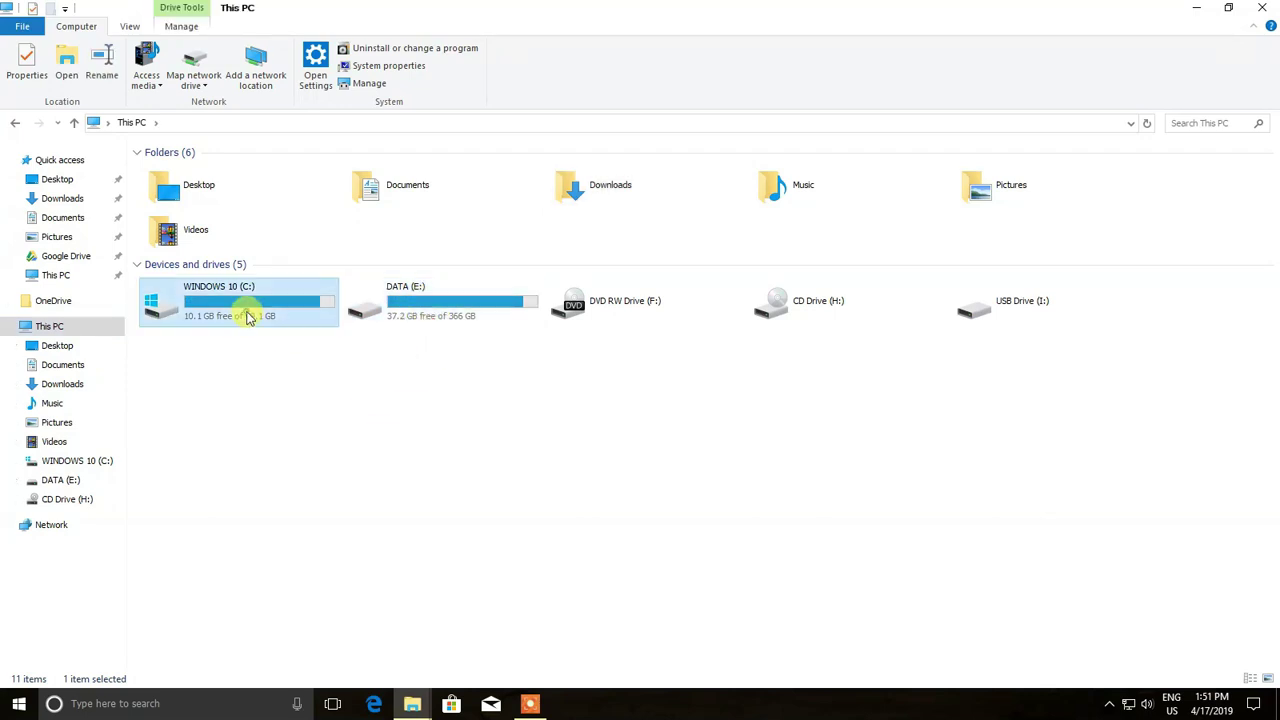
left_click(520, 307)
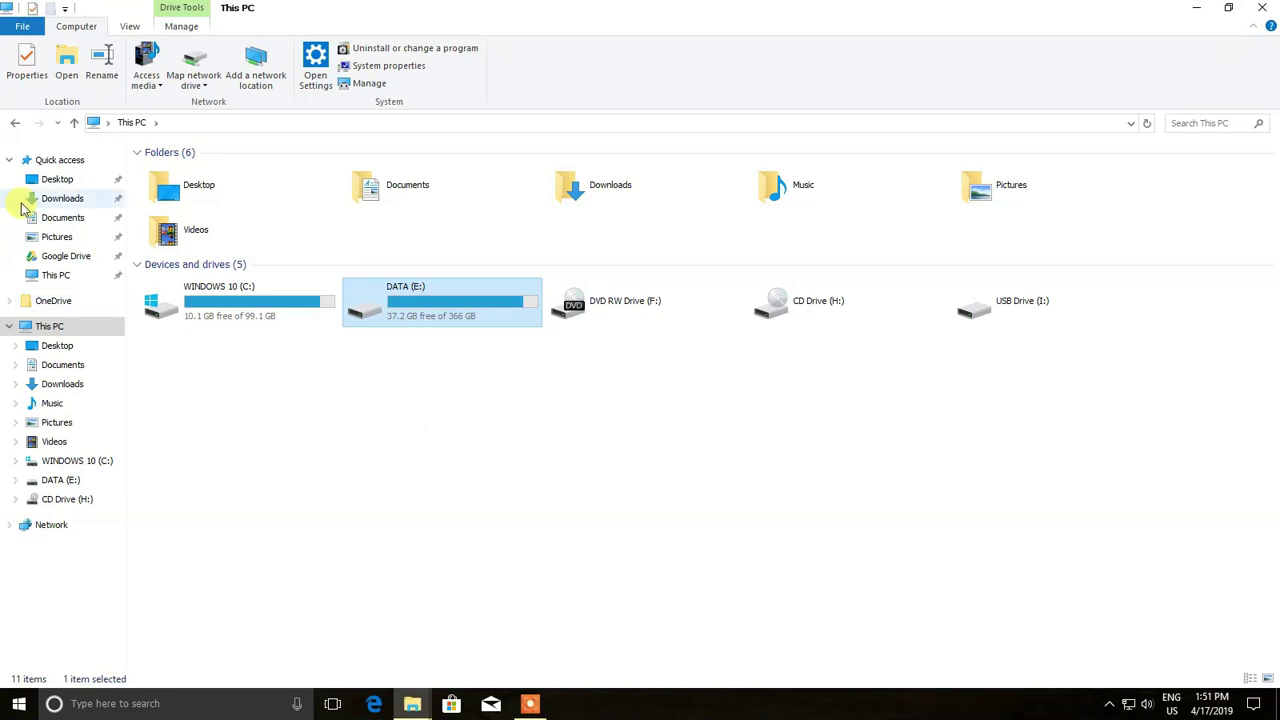
- Browse the Downloads folder, examining the contents of Compressed and the Documents, Music and Programs subfolders
left_click(62, 198)
left_click(196, 192)
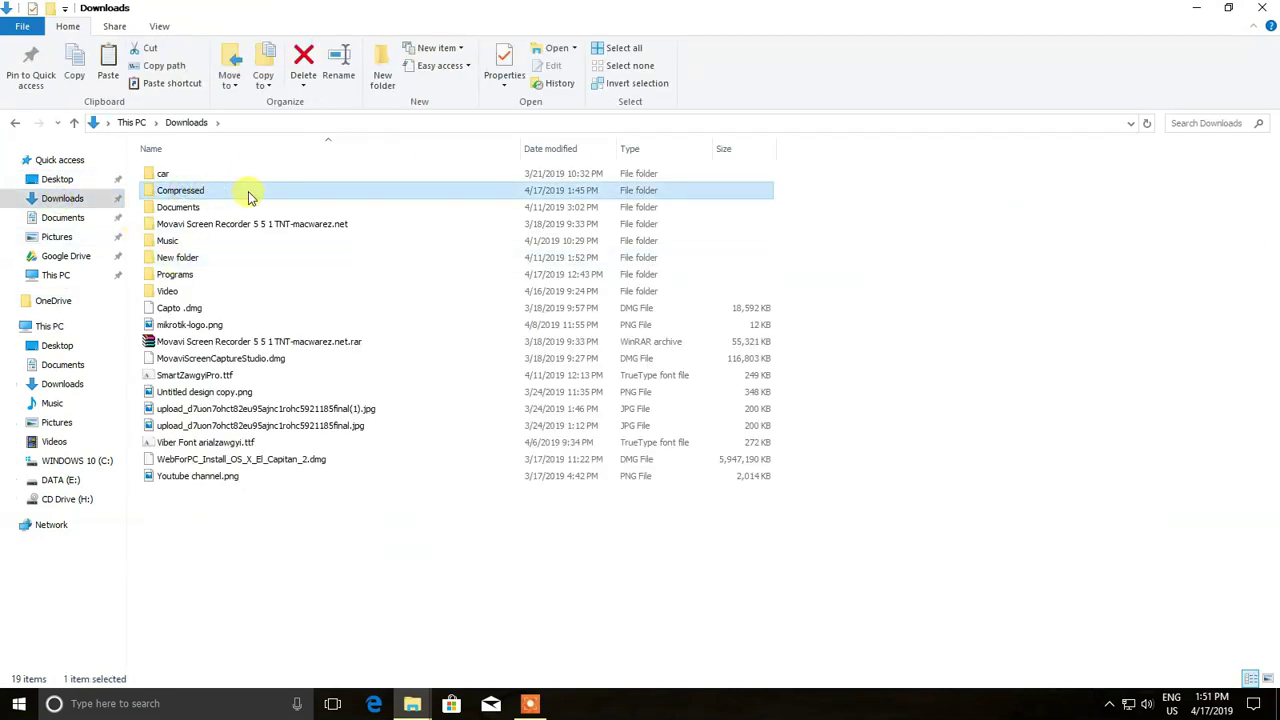
double_click(248, 191)
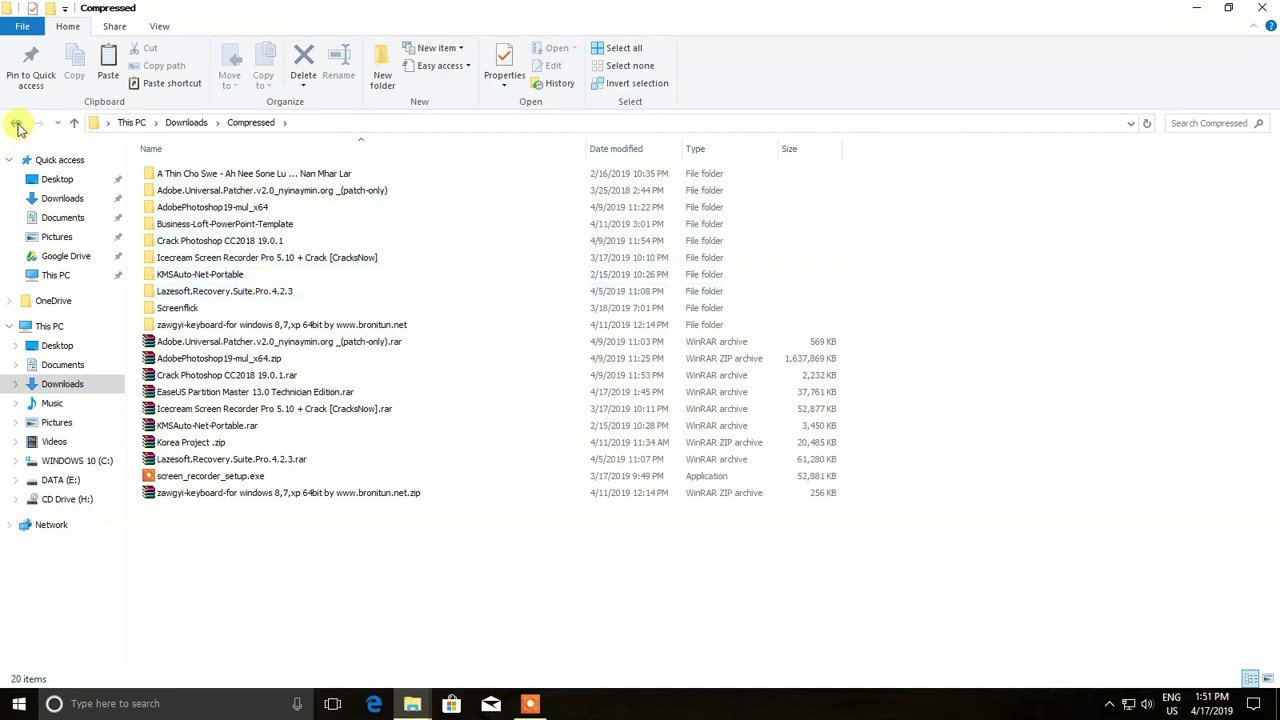
left_click(15, 123)
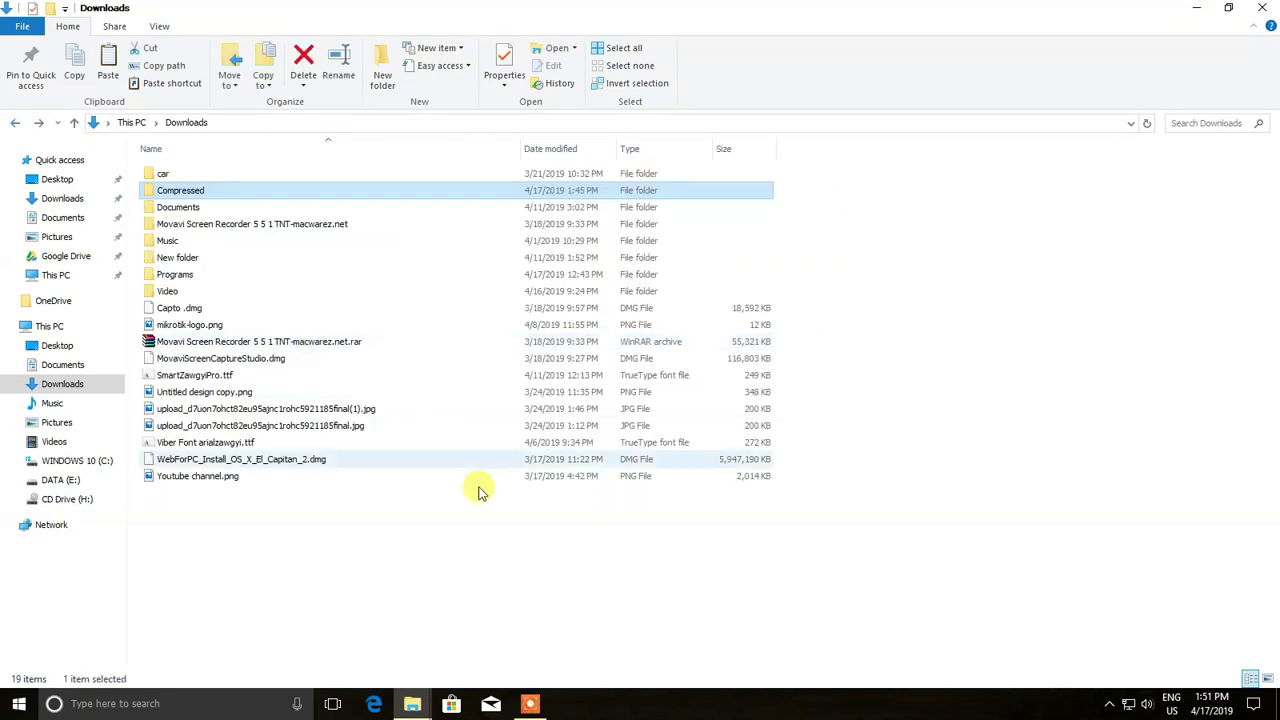
left_click(187, 212)
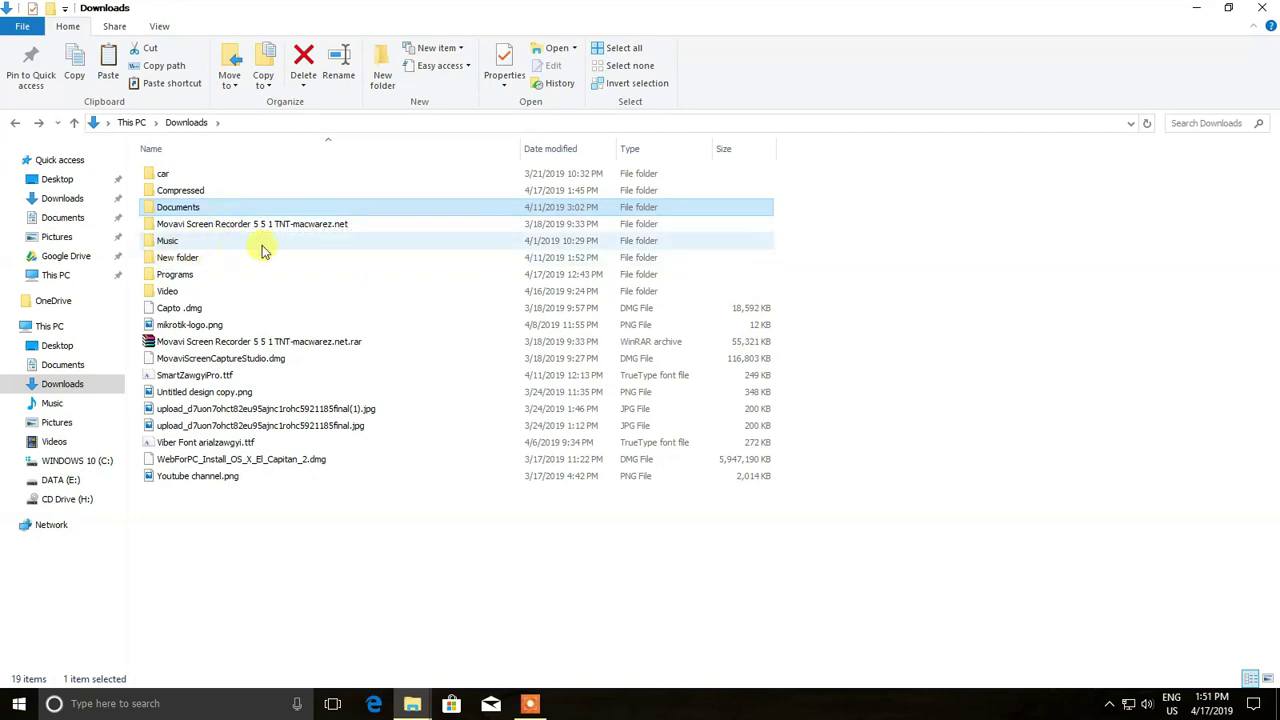
left_click(203, 244)
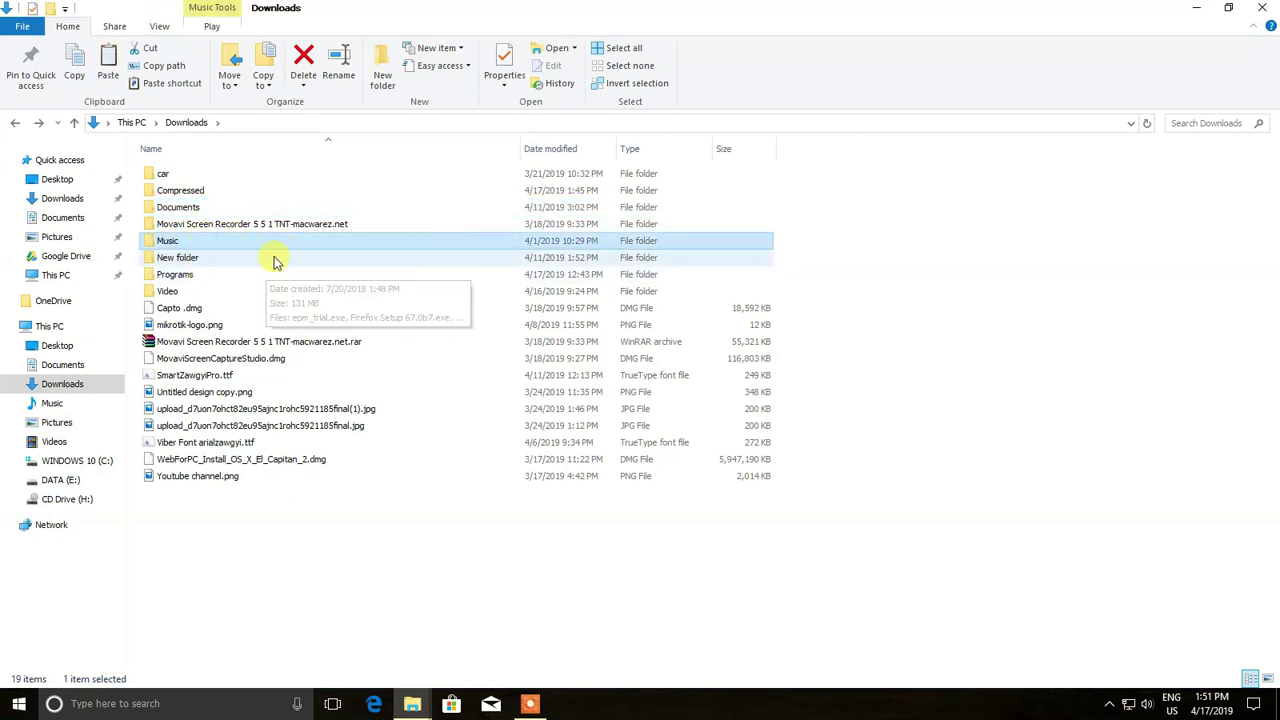
left_click(220, 280)
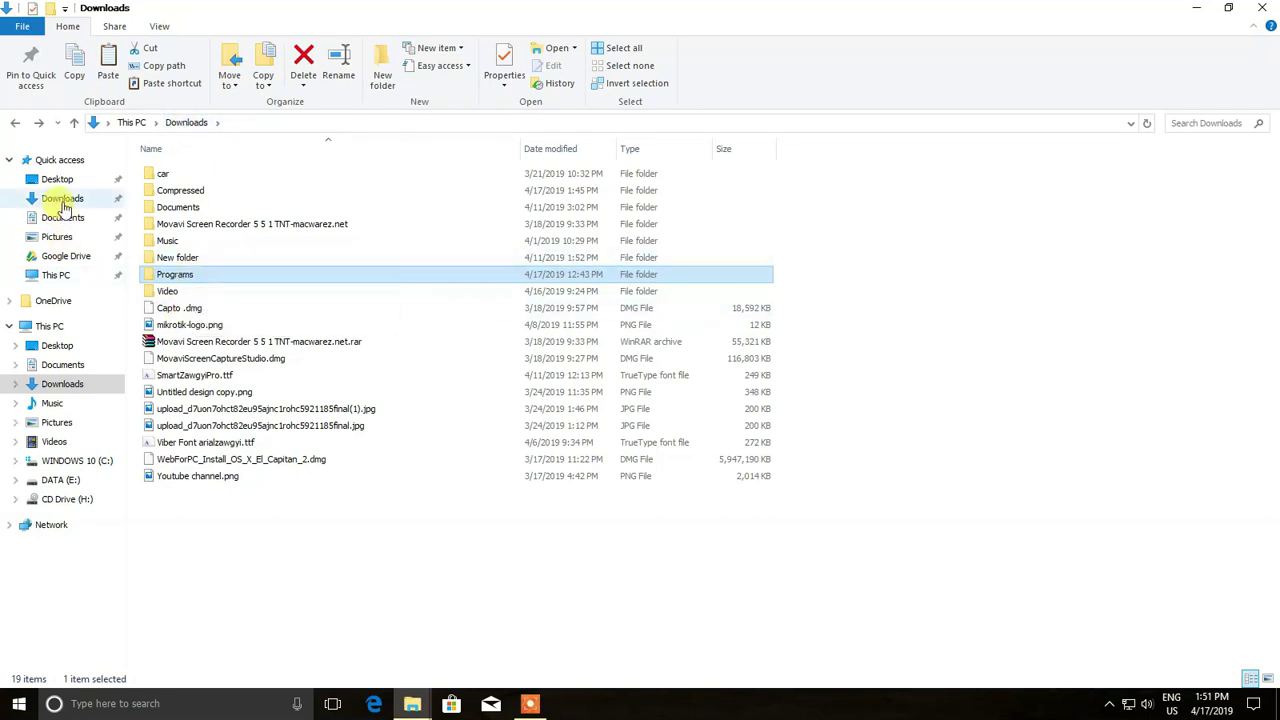
left_click(62, 202)
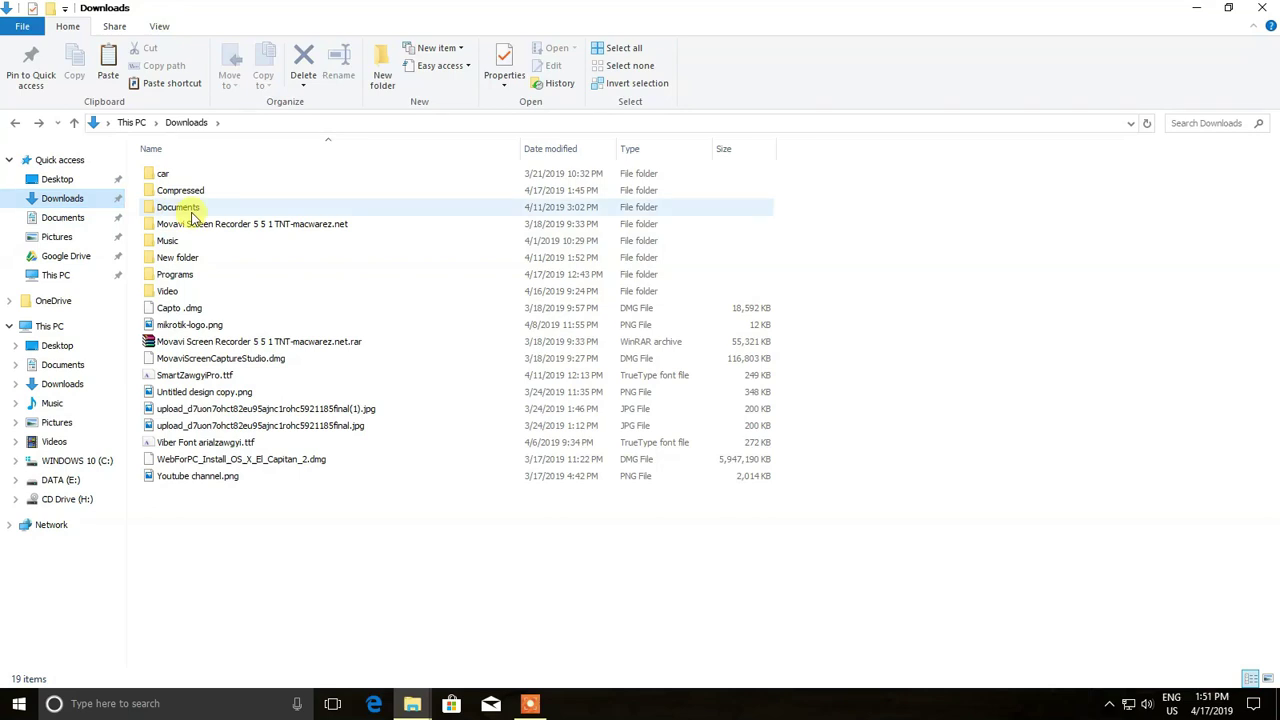
- Compare the space on the C: and E: drives in This PC, revisiting the Downloads folder in between
left_click(95, 327)
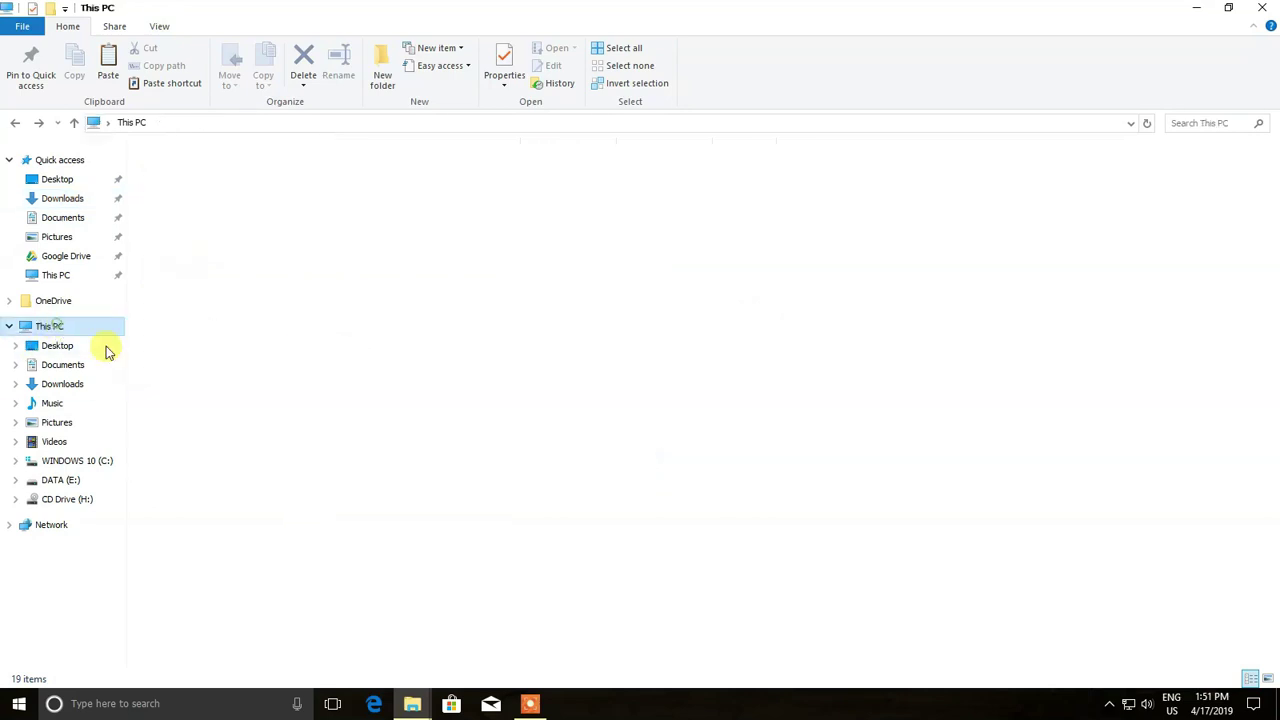
left_click(284, 317)
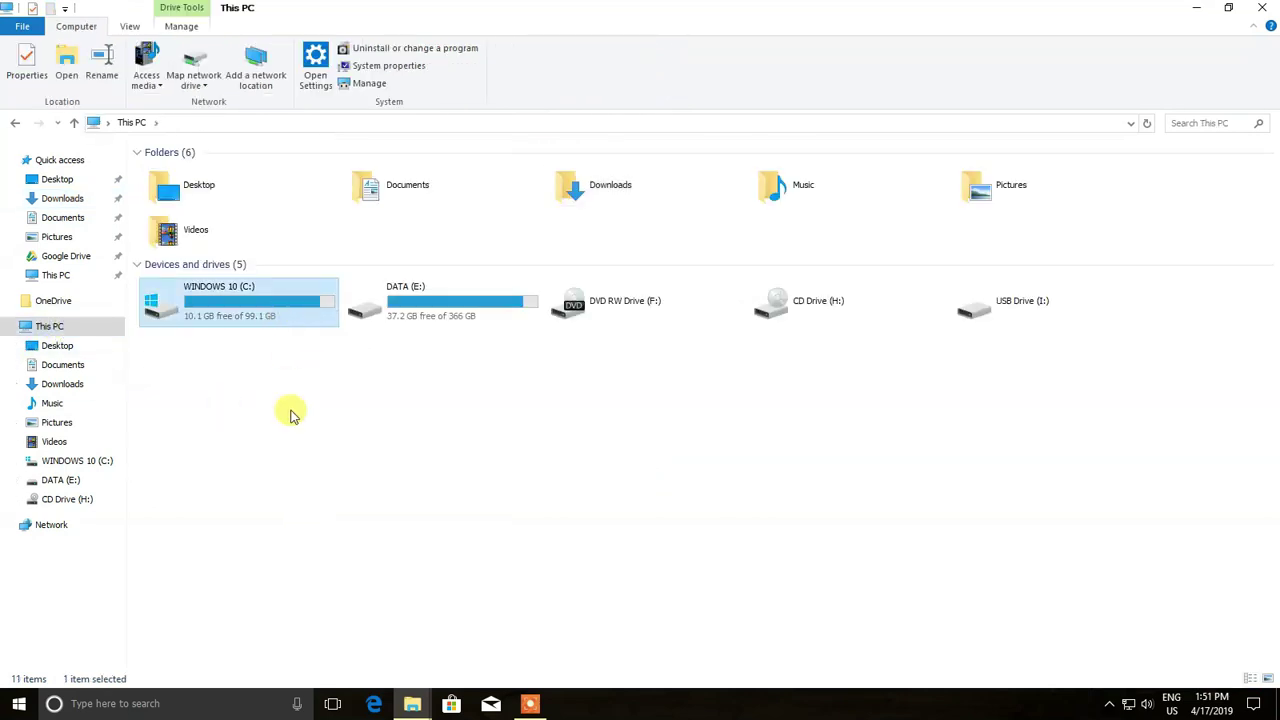
left_click(79, 199)
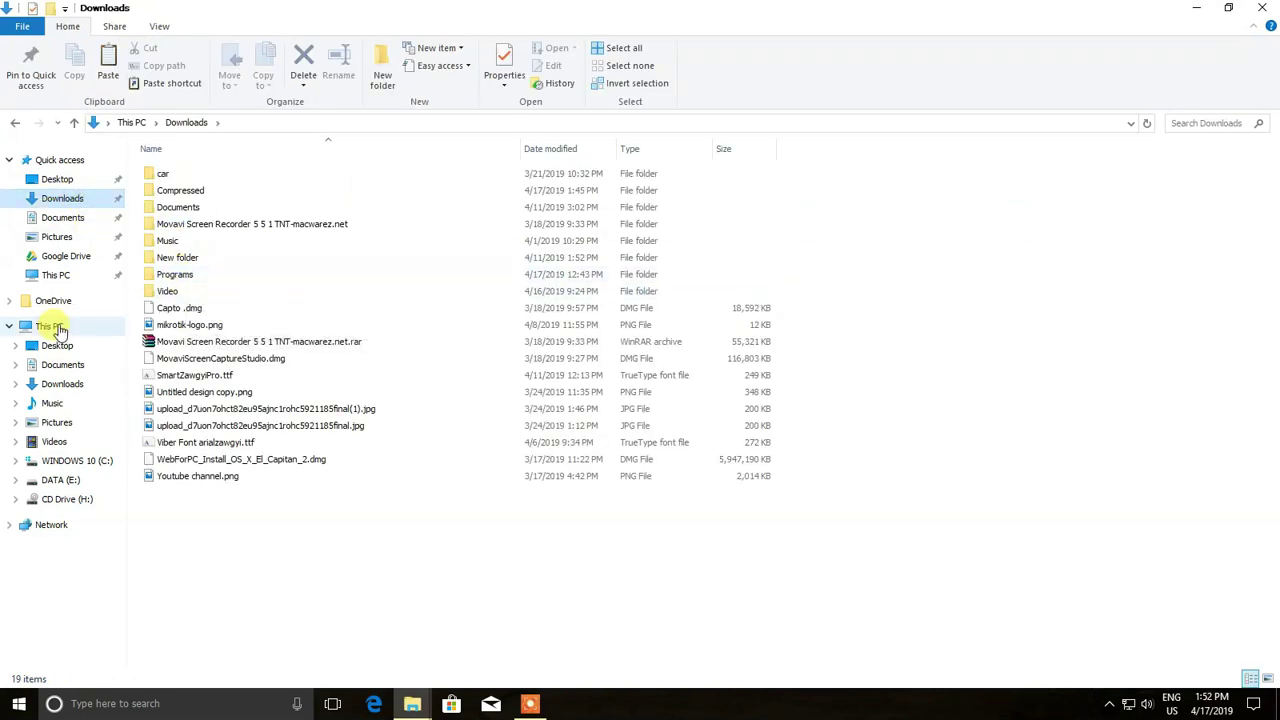
left_click(52, 327)
left_click(385, 318)
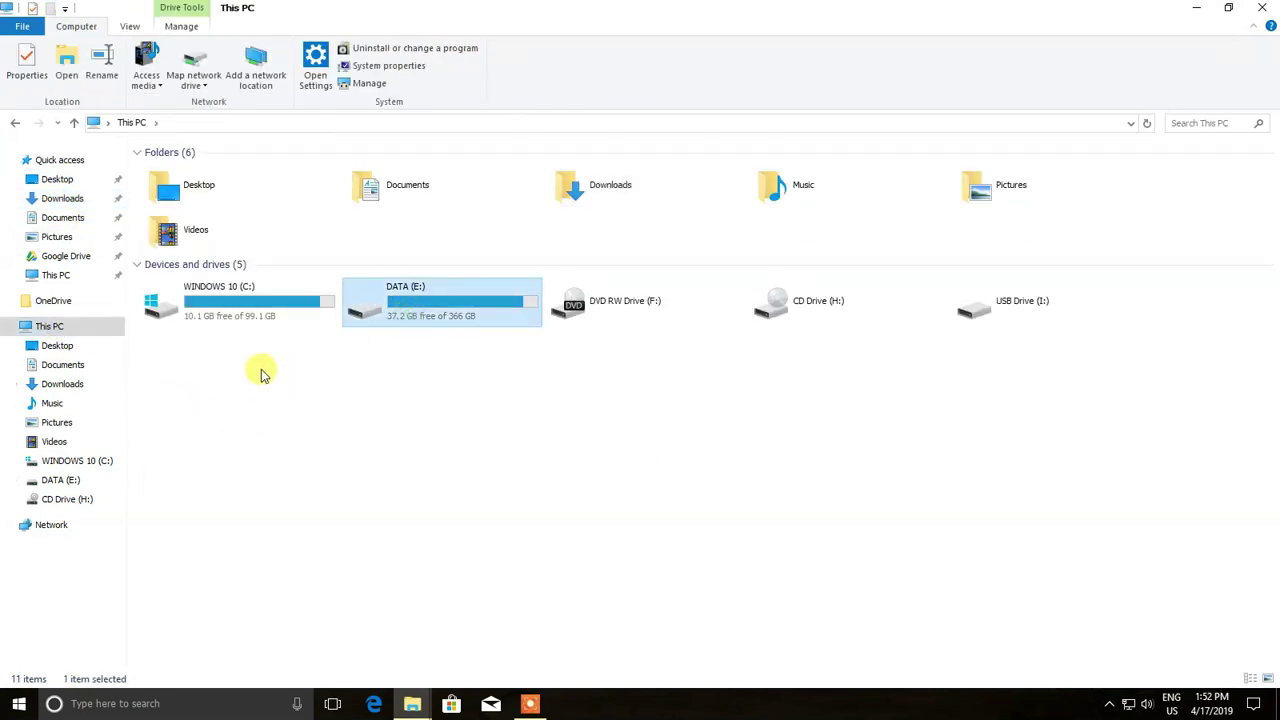
left_click_drag(294, 362, 180, 295)
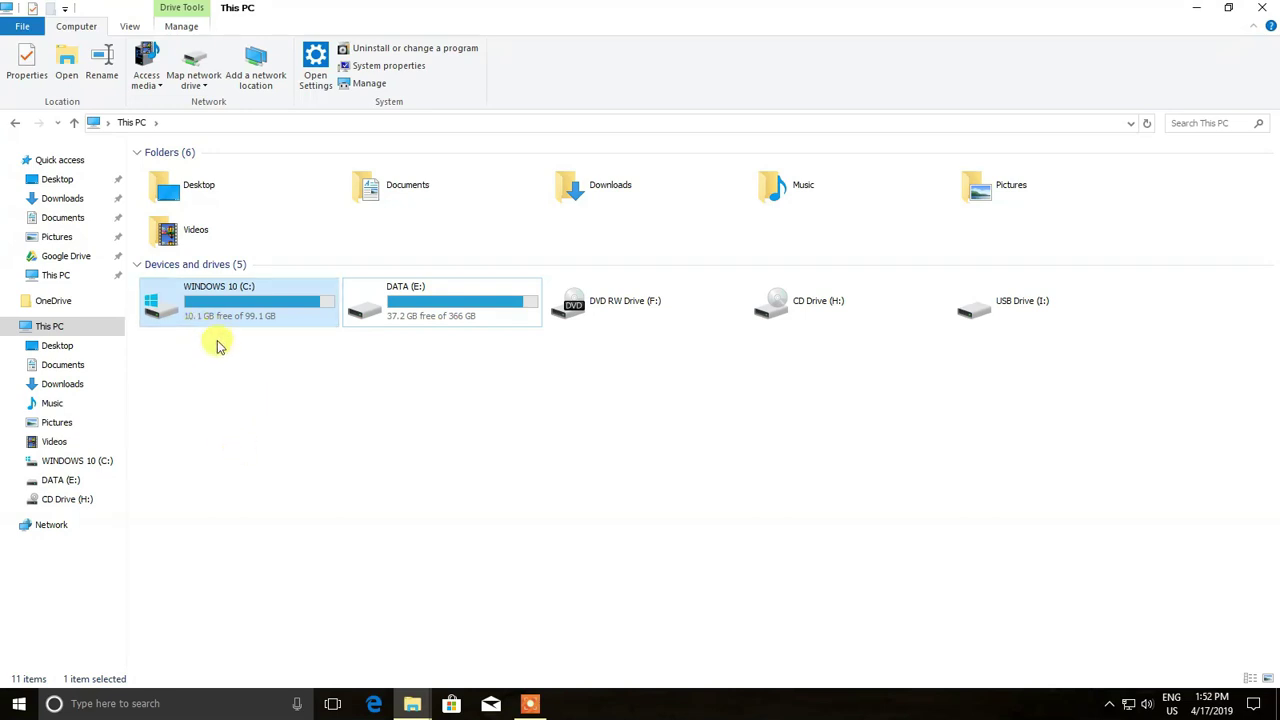
left_click(265, 392)
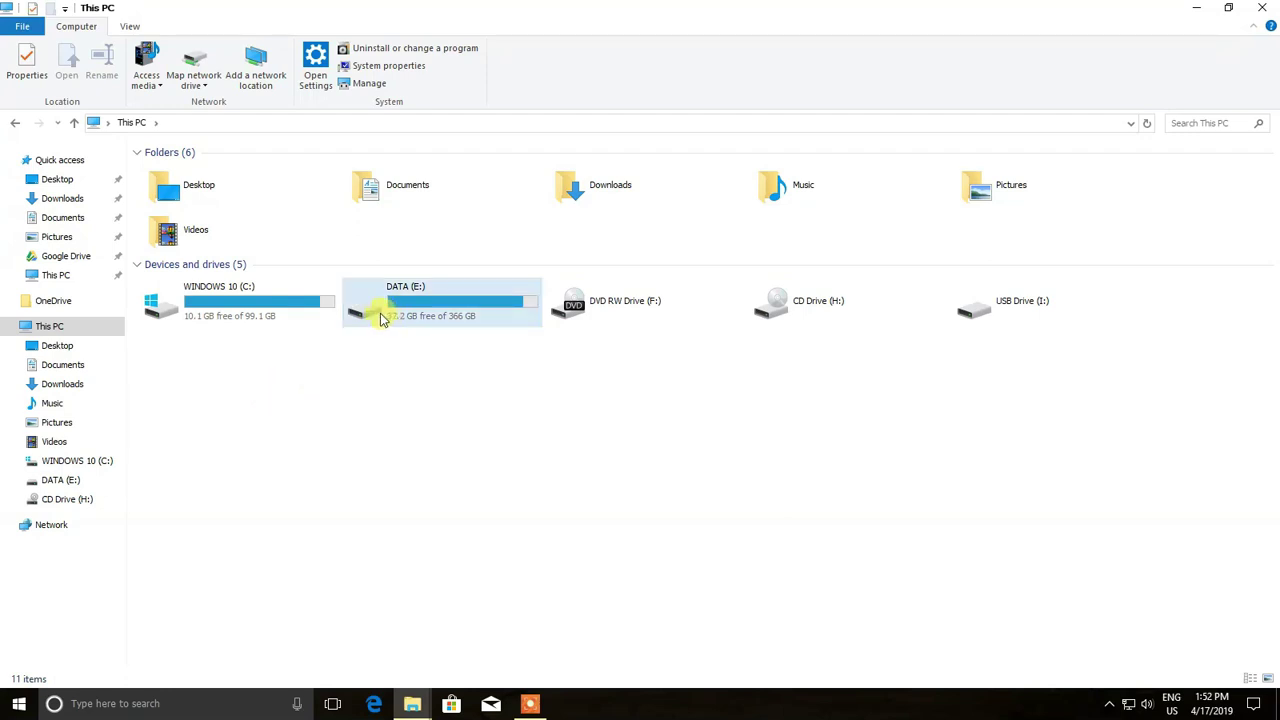
- Examine the Windows cleaning rules in CCleaner, including the Wipe Free Space option, and close the program
left_click(300, 310)
left_click(1196, 8)
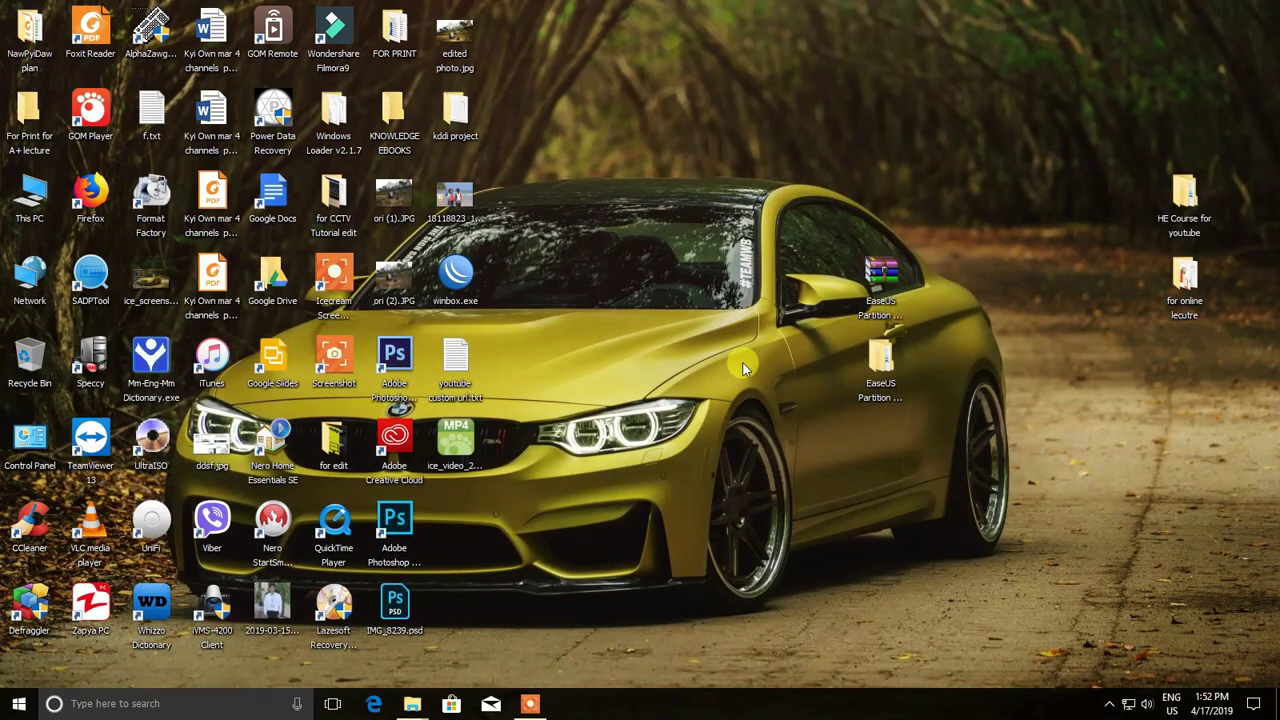
double_click(45, 513)
left_click(1012, 118)
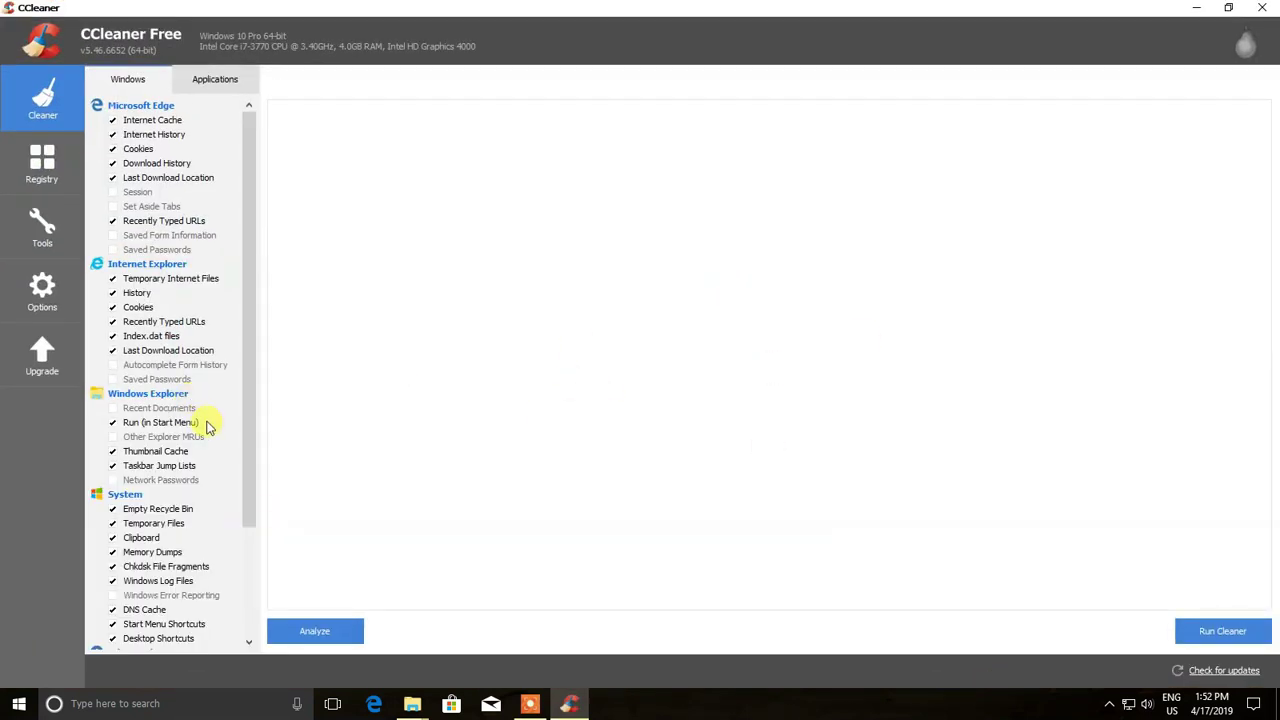
left_click_drag(252, 364, 260, 503)
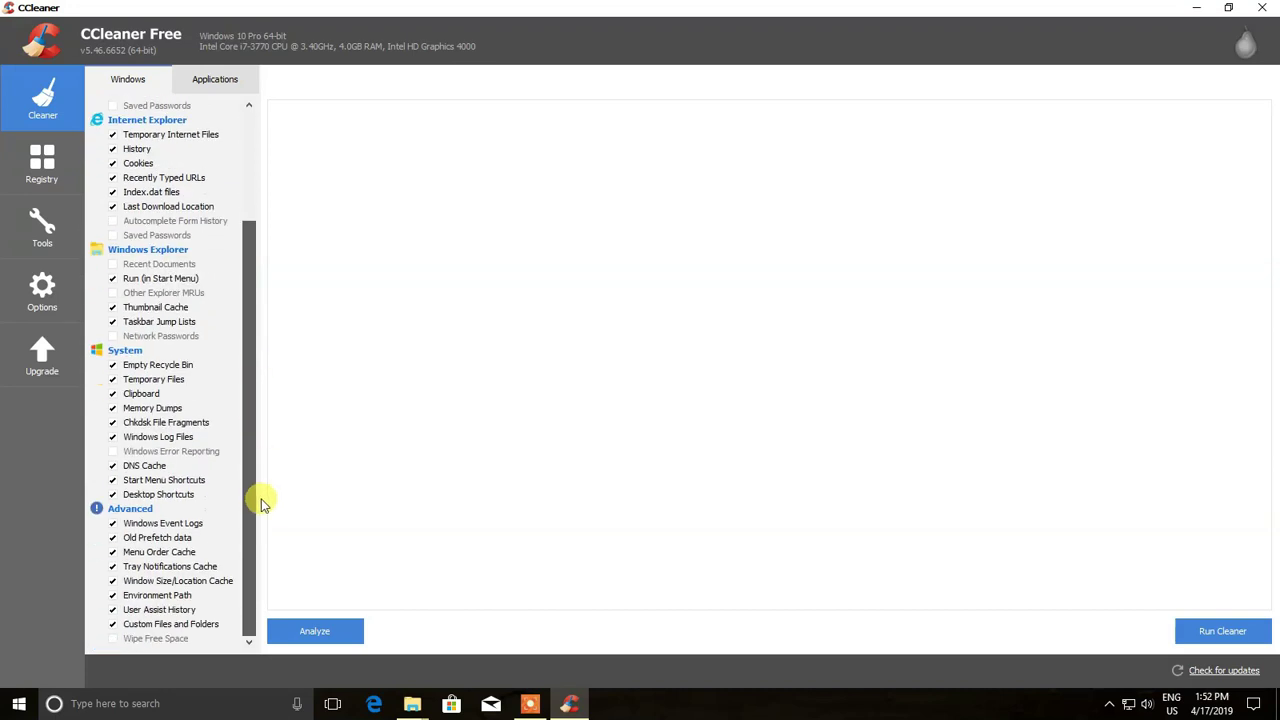
left_click(113, 639)
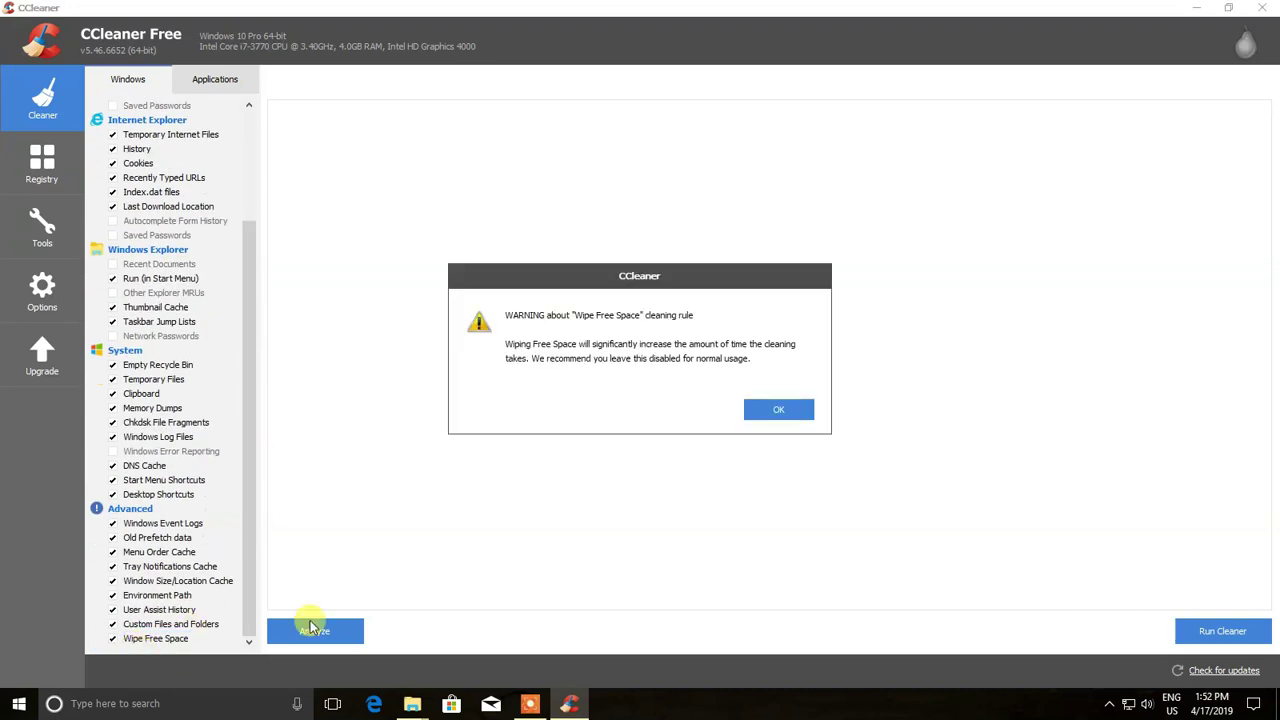
left_click(772, 409)
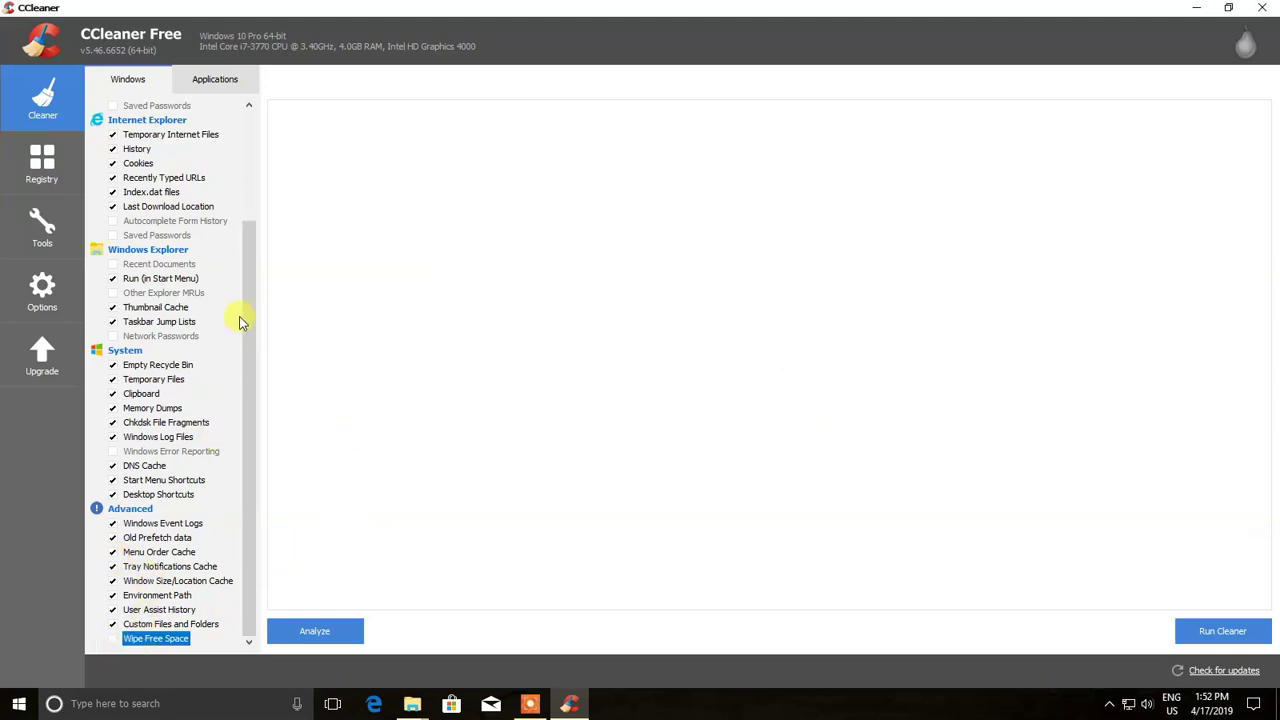
left_click_drag(240, 322, 266, 151)
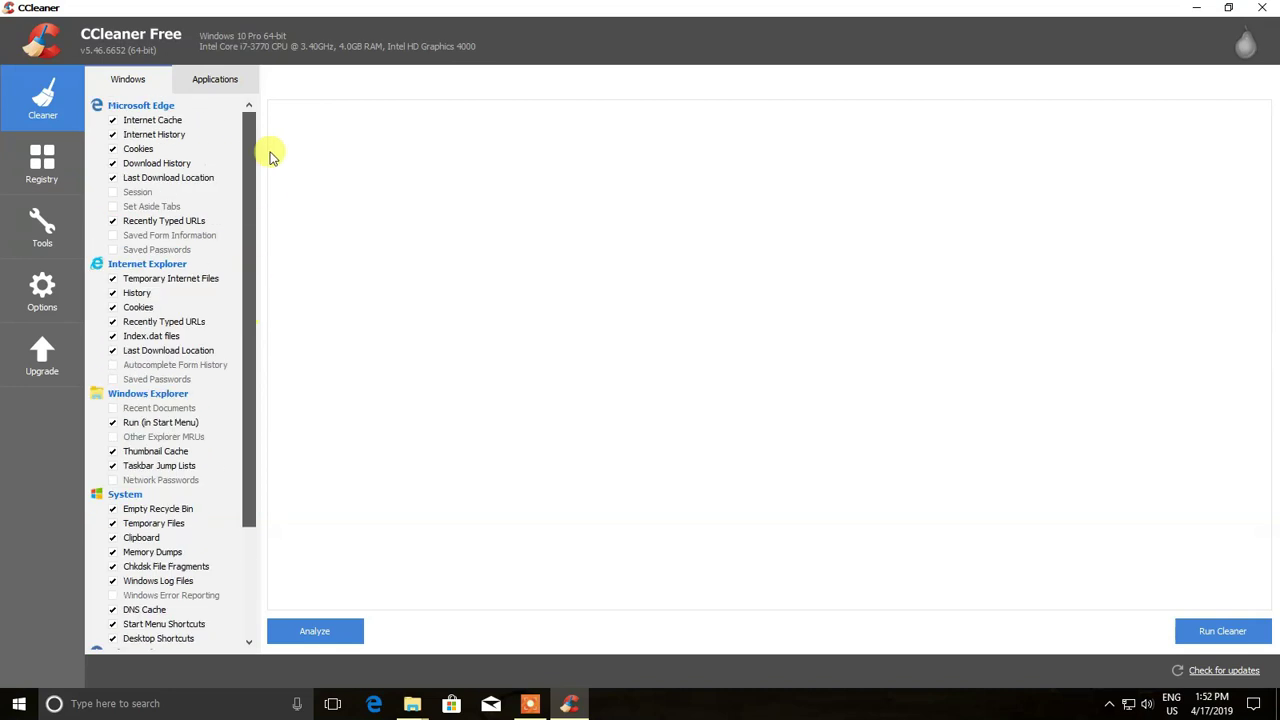
left_click(1264, 8)
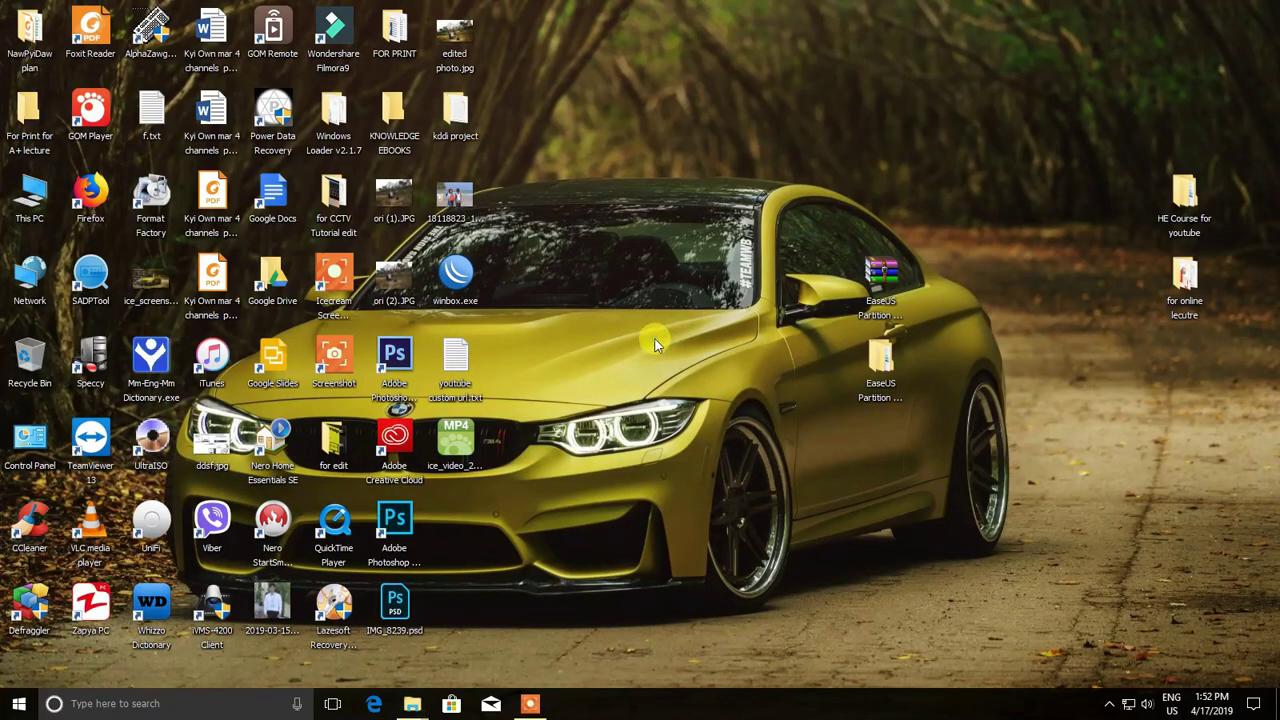
- Switch back to This PC in File Explorer, review the space on the C: and E: drives, and minimize the window
mouse_move(420, 700)
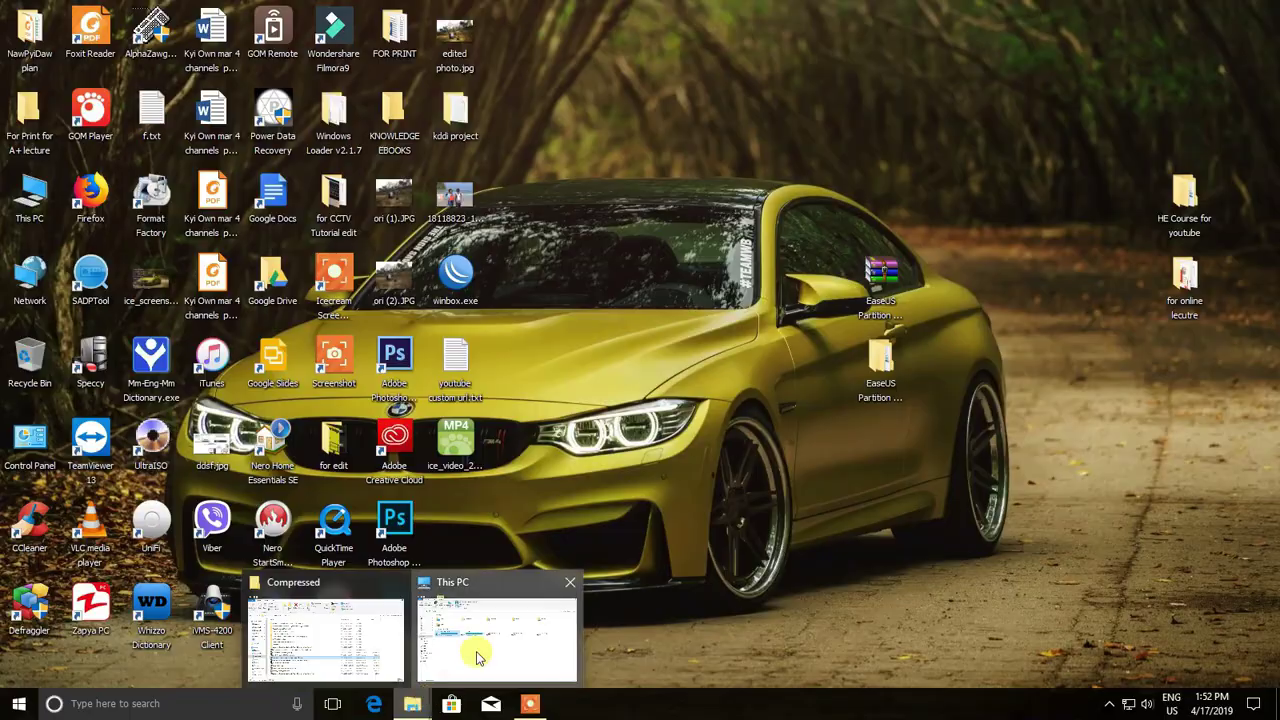
left_click(477, 657)
left_click(265, 314)
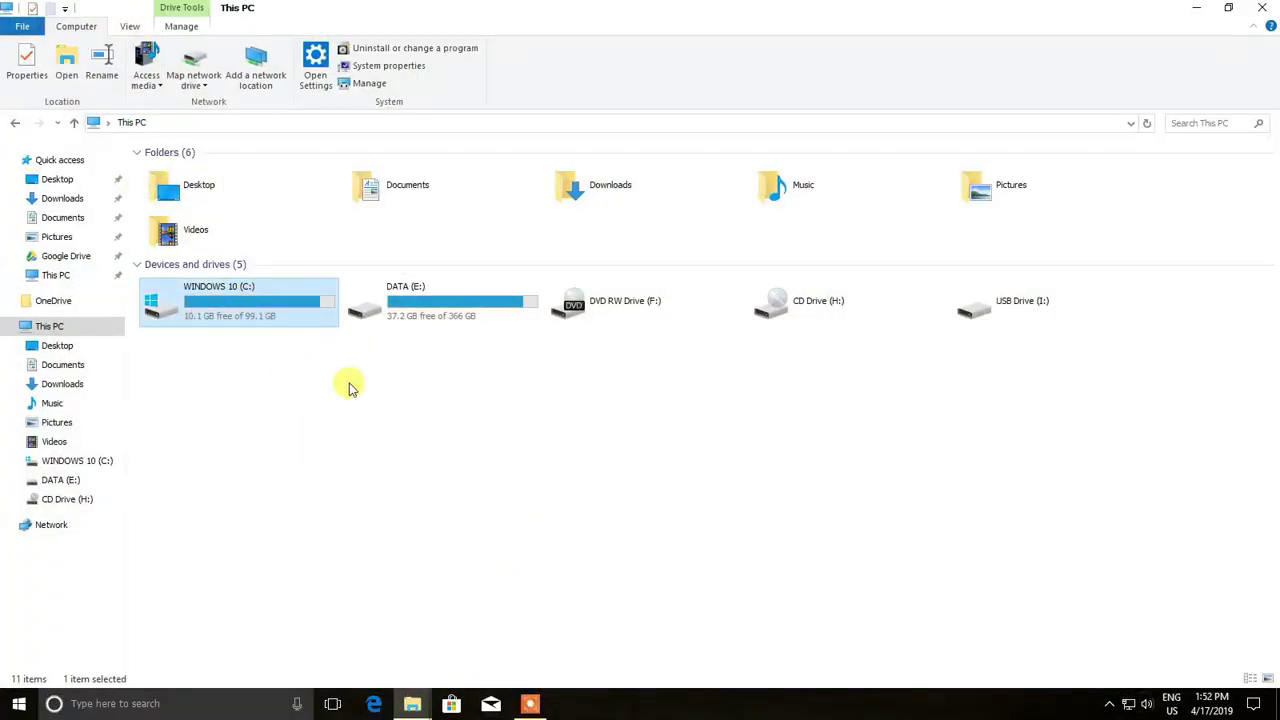
left_click(443, 371)
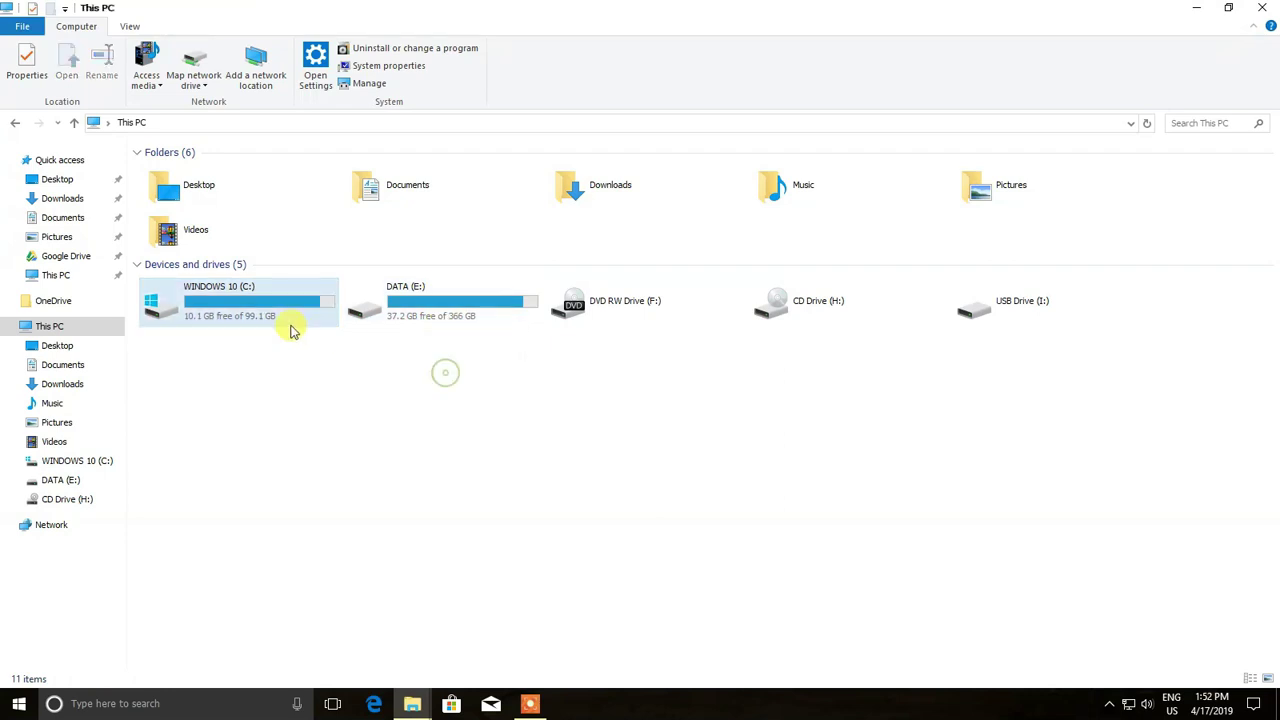
left_click(285, 318)
left_click(334, 451)
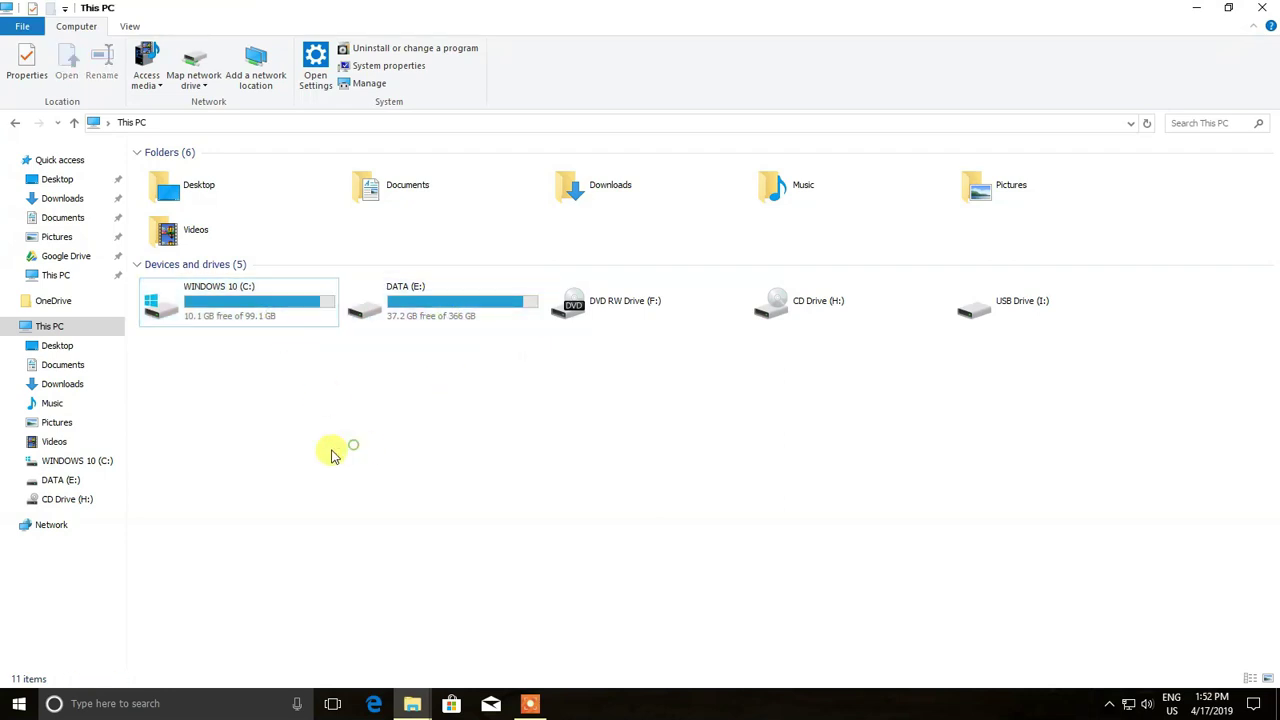
left_click(1205, 11)
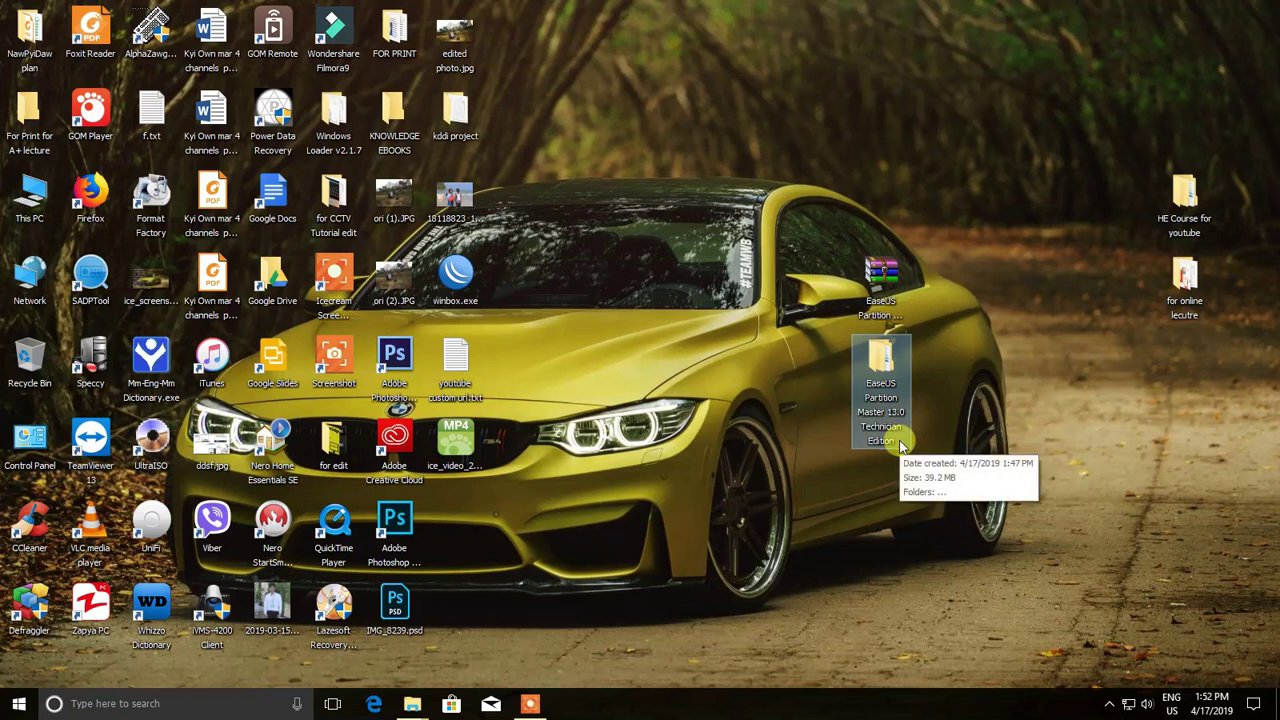
- View the contents of the EaseUS Partition Master 13.0 Technician Edition folder on the desktop and close it
double_click(903, 397)
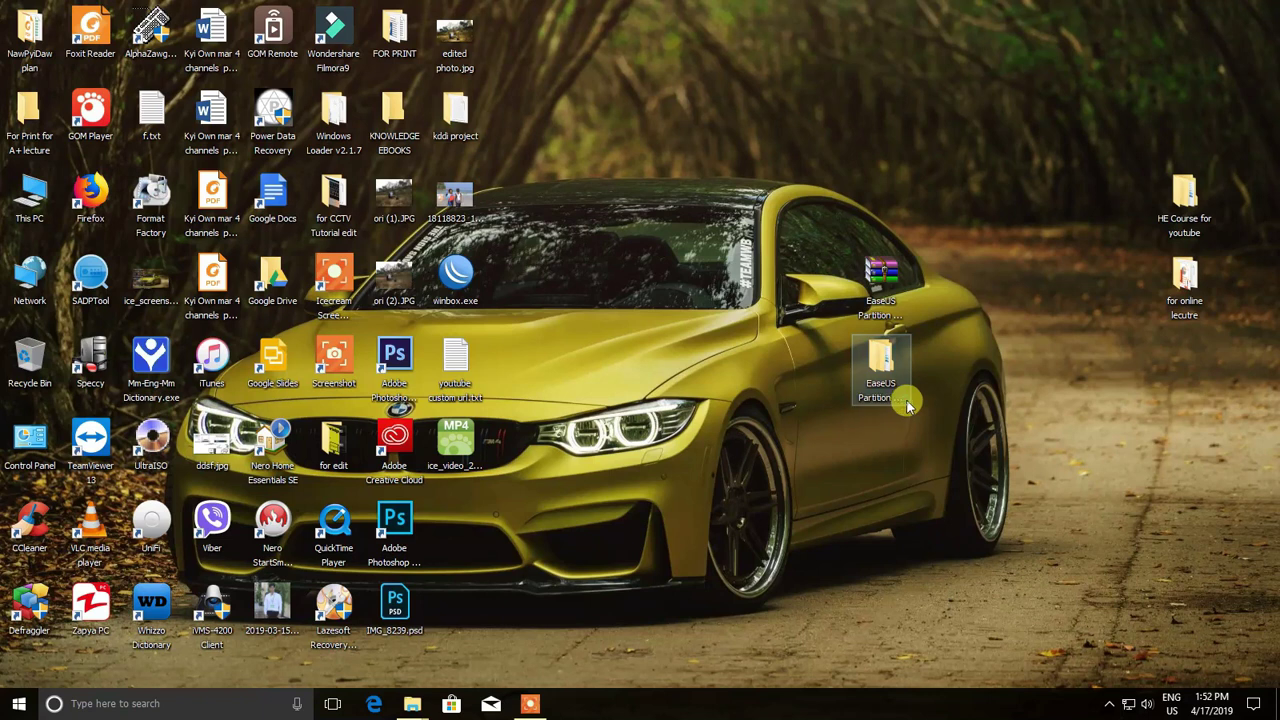
left_click(1237, 13)
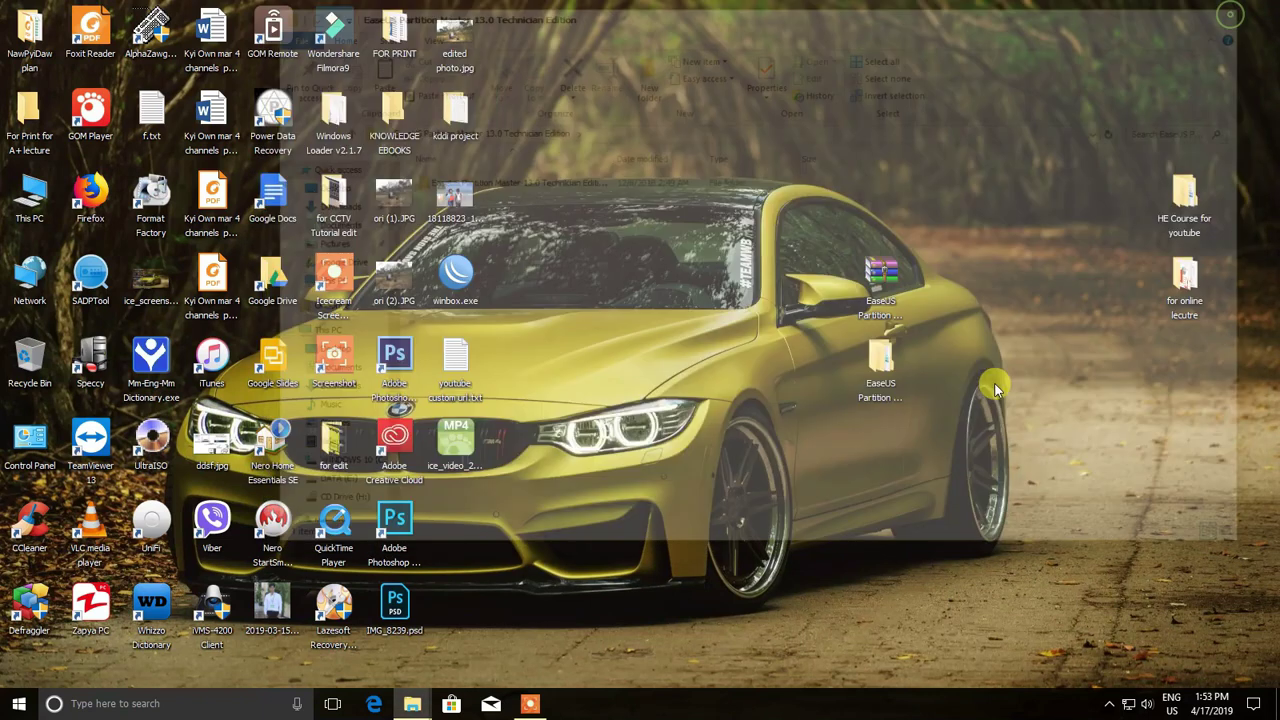
double_click(888, 398)
left_click(982, 11)
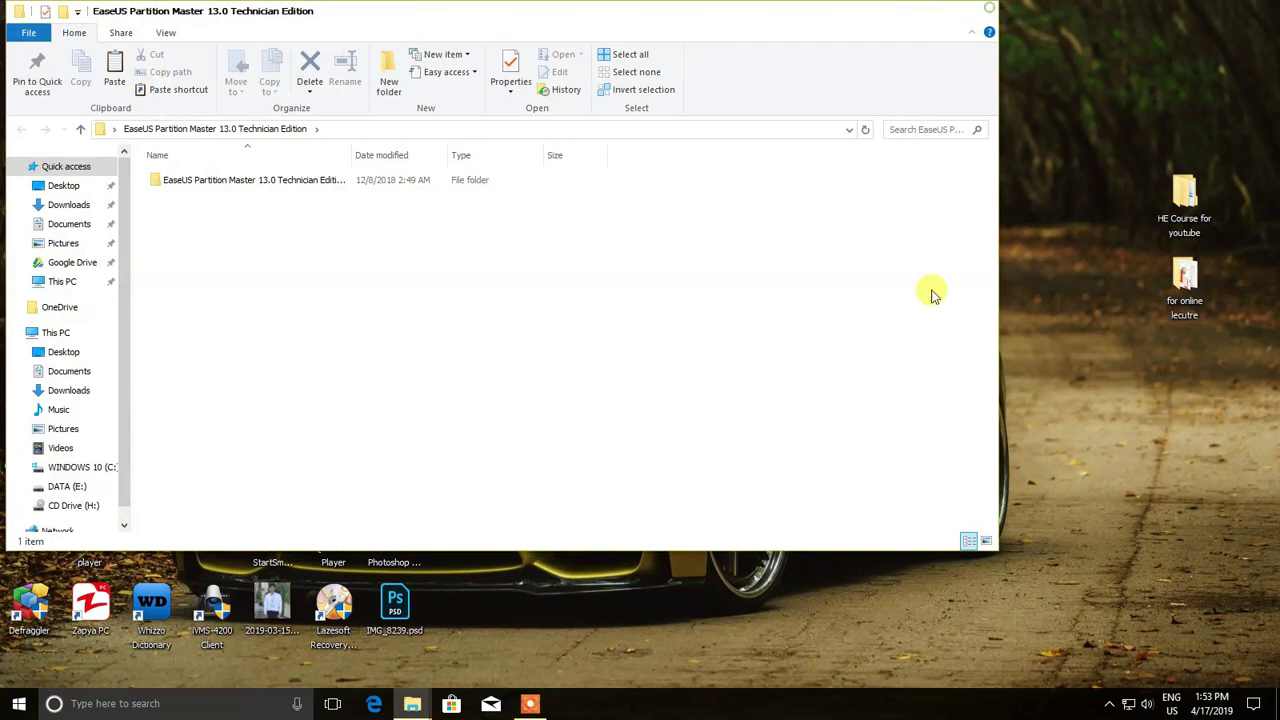
- Place the EaseUS Partition Master archive and its extracted folder side by side higher up on the desktop
left_click(893, 303)
left_click_drag(893, 303, 885, 215)
left_click_drag(893, 370, 948, 215)
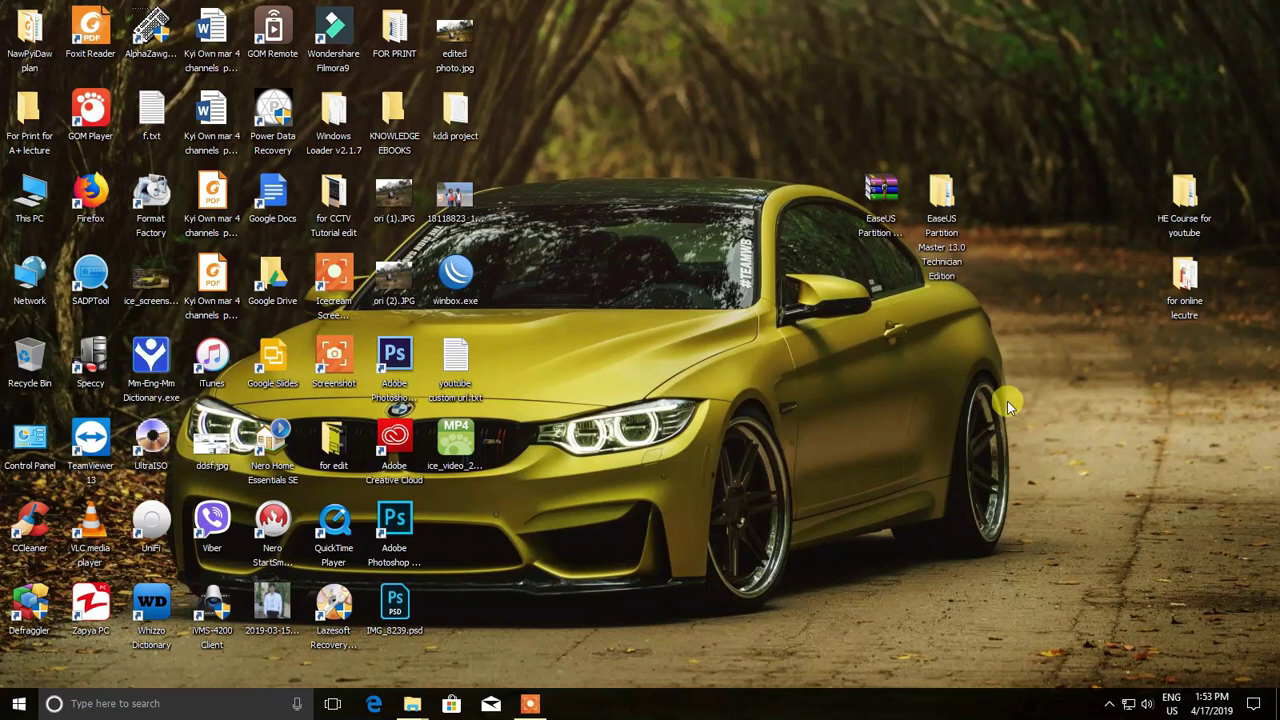
- Review the extraction options for the EaseUS Partition Master archive without extracting it
left_click(884, 213)
right_click(884, 210)
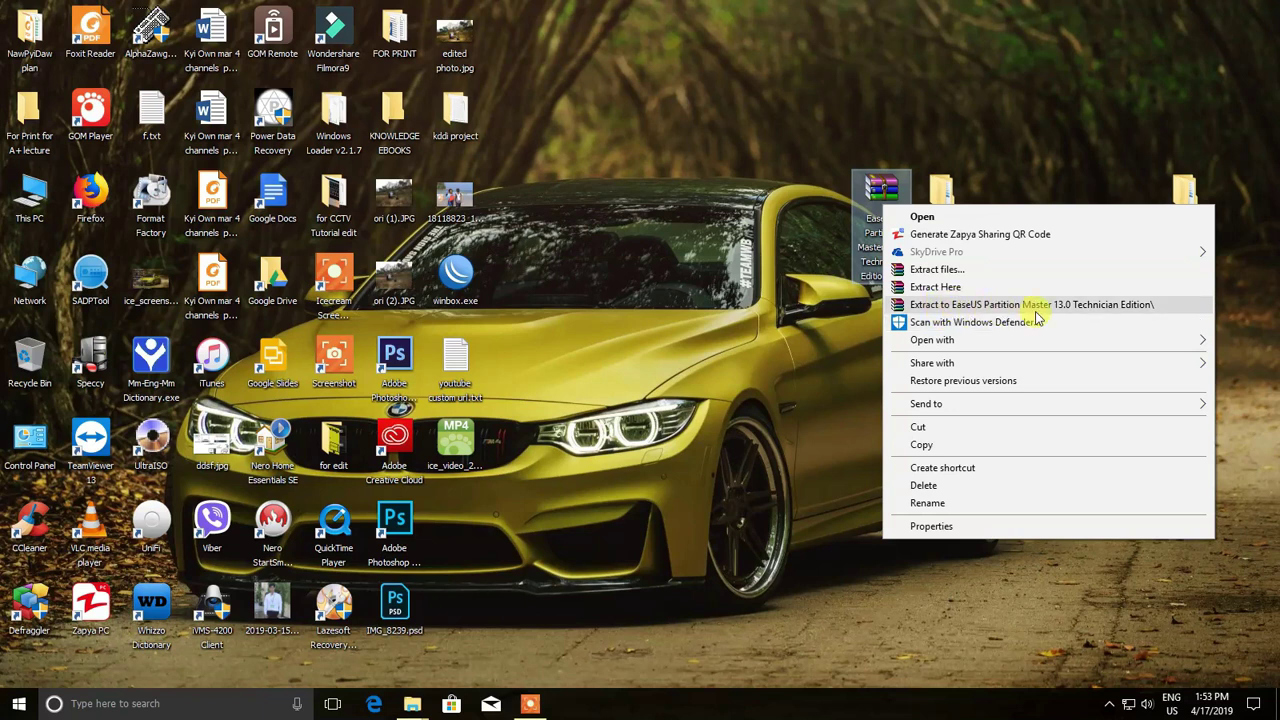
left_click(1051, 175)
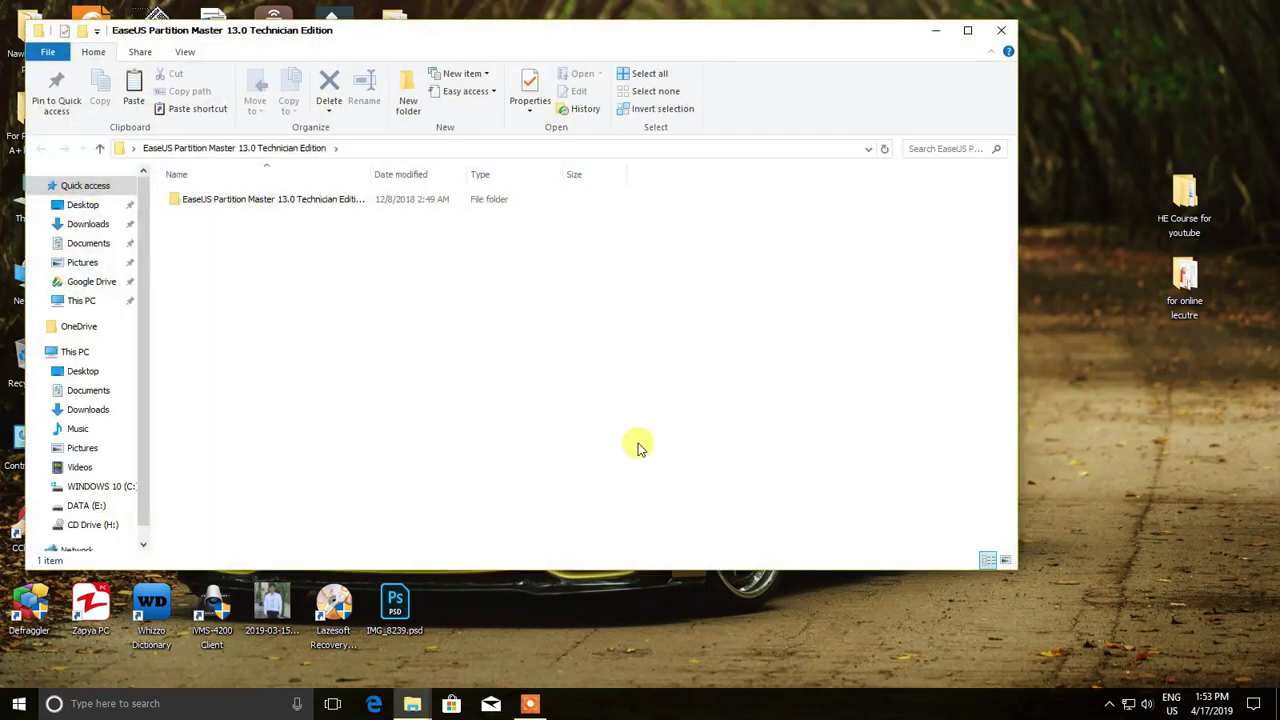
- Open the "EaseUS Partition Master 13.0 Technician Edition + Crack" subfolder and move its window toward the middle of the desktop
double_click(266, 196)
left_click(372, 420)
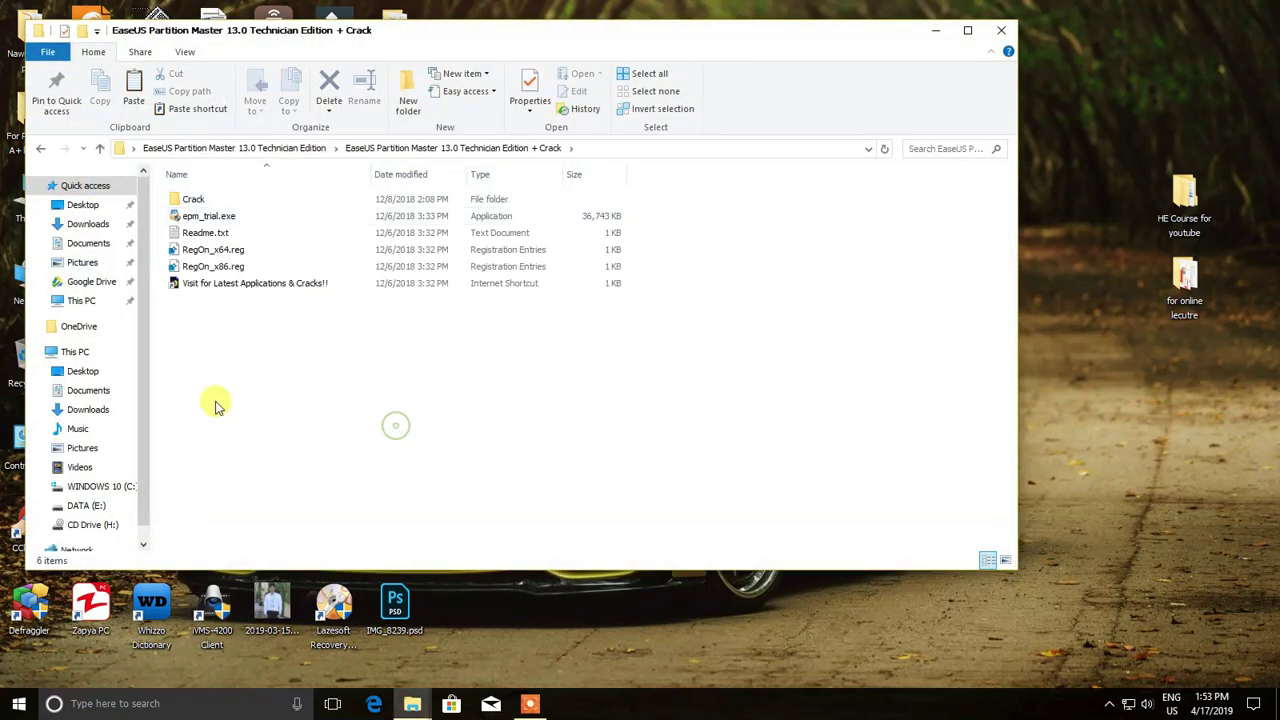
left_click_drag(575, 40, 765, 36)
- Launch the epm_trial.exe installer, allow it to make changes to the device, and accept English as the setup language
left_click(416, 213)
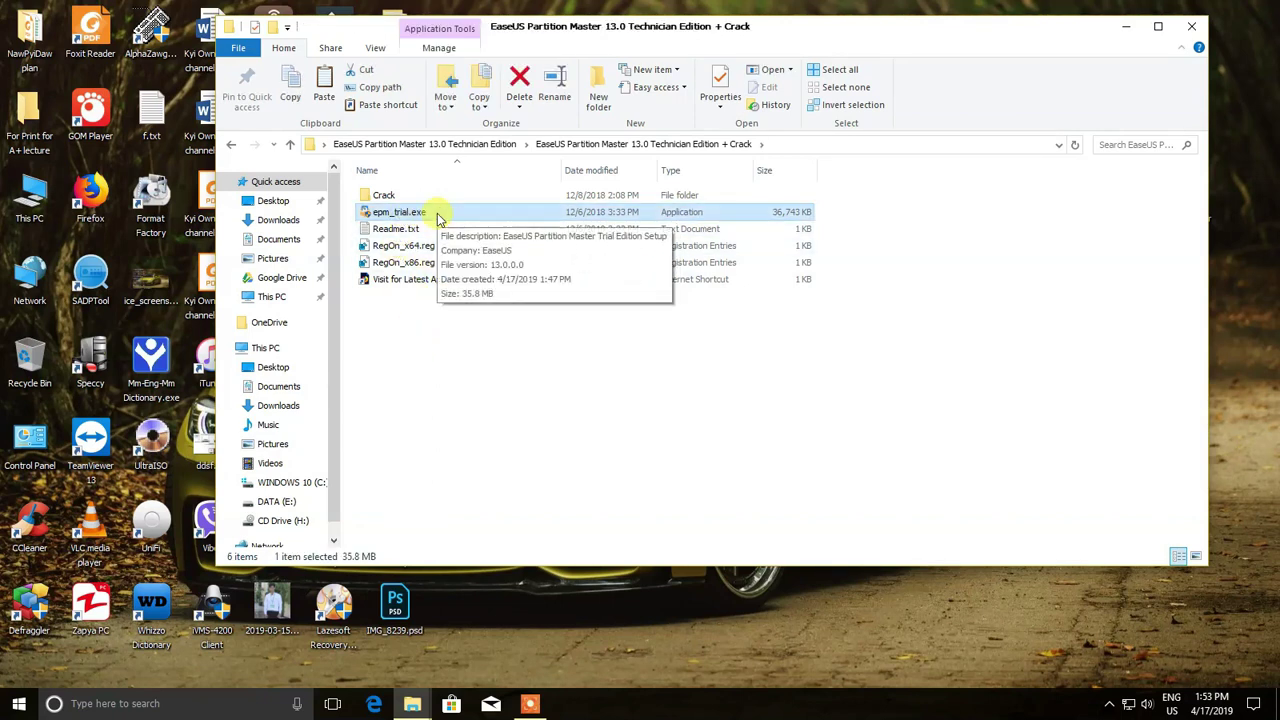
right_click(420, 212)
left_click(506, 243)
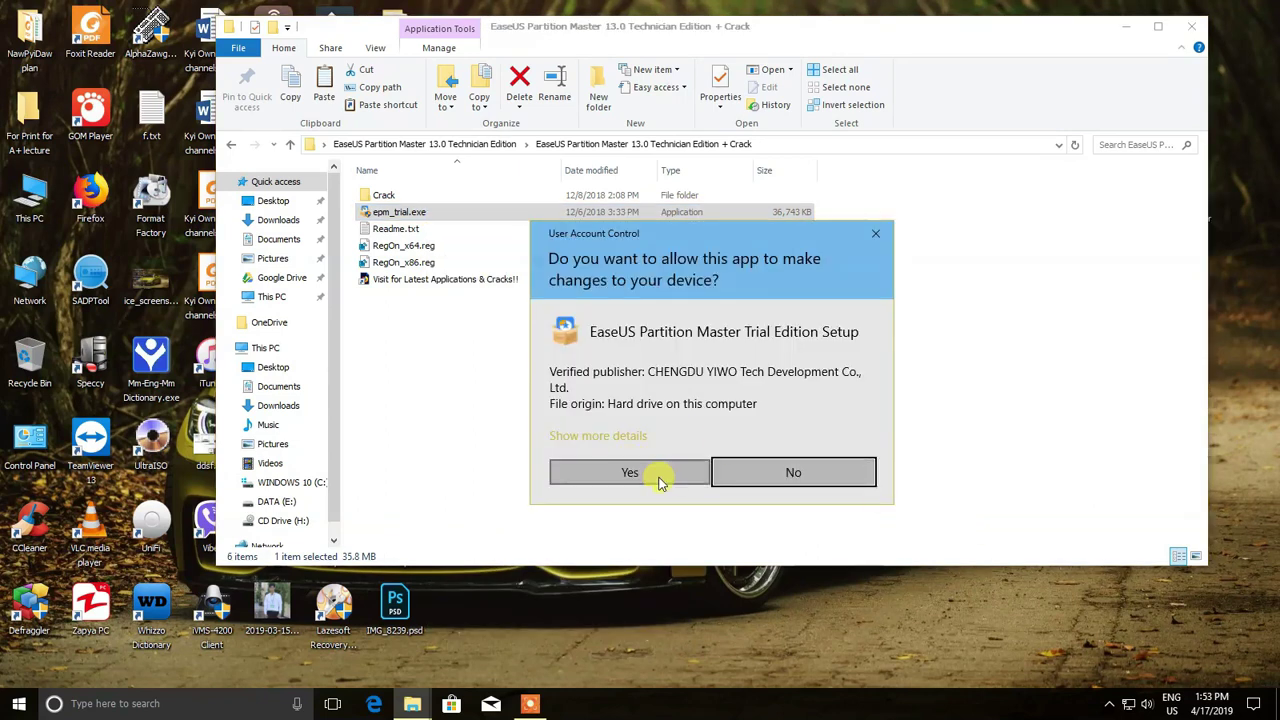
left_click(660, 481)
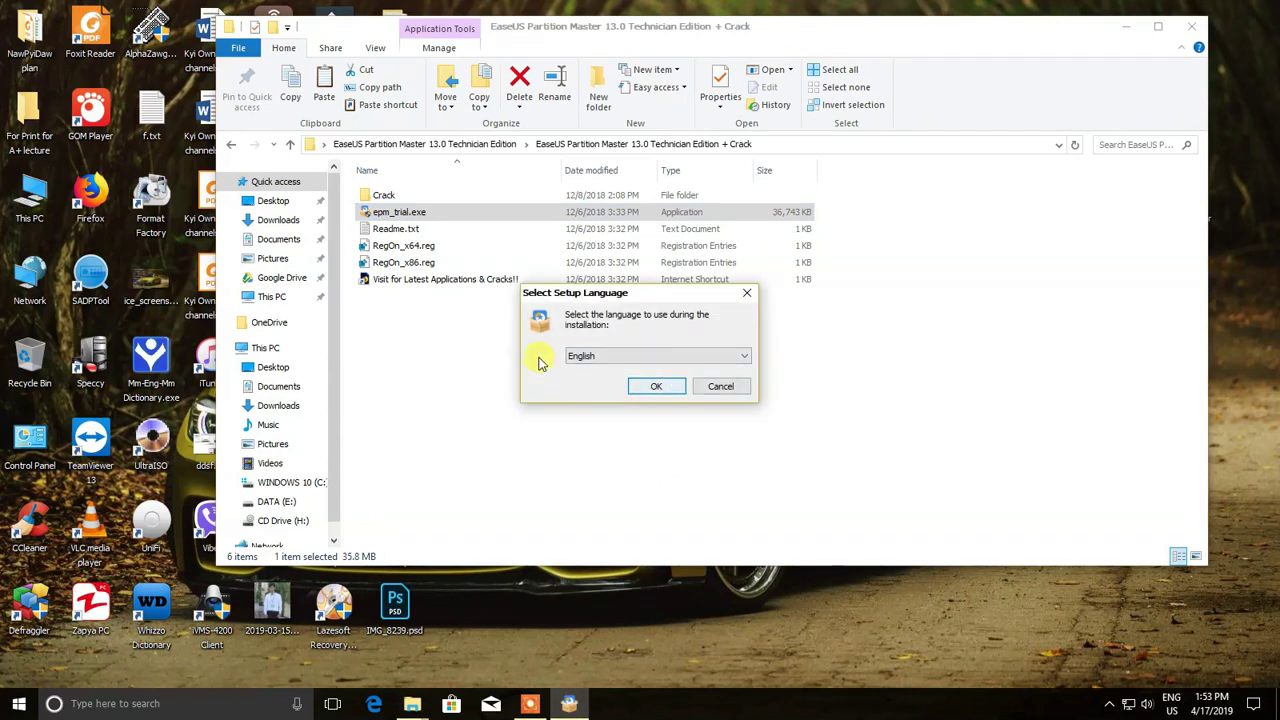
left_click(634, 388)
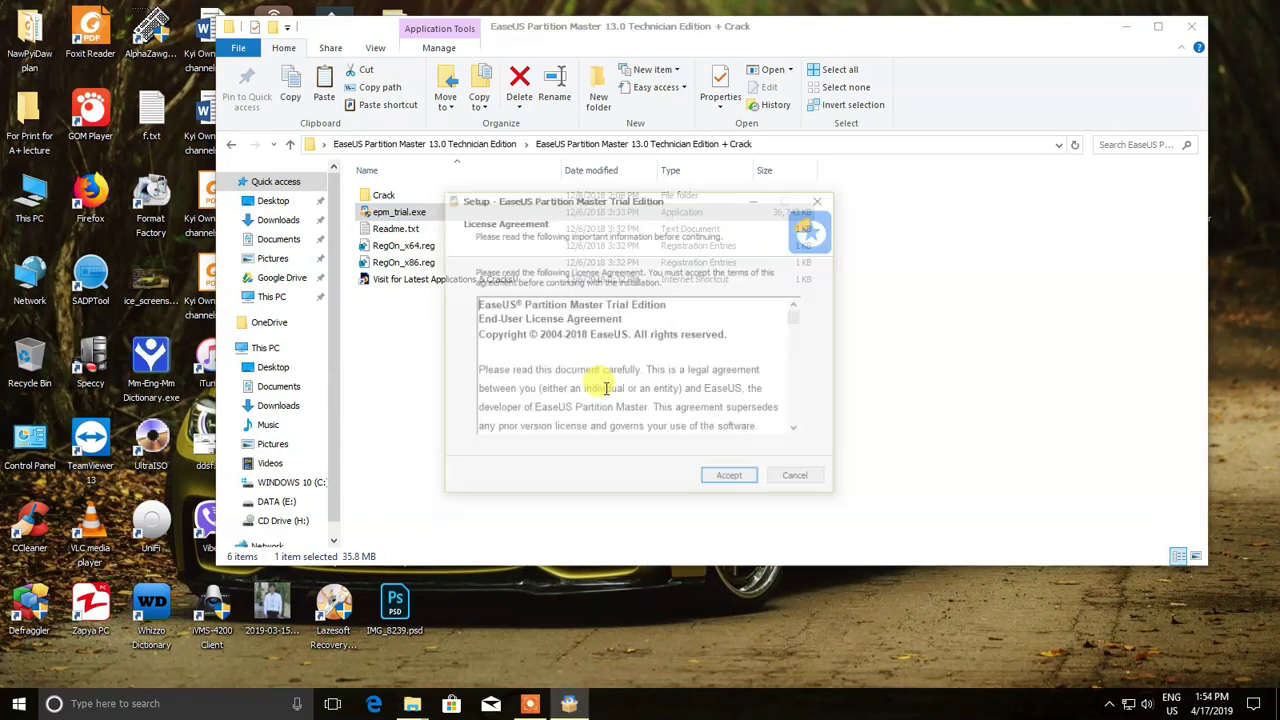
- Accept the license agreement and confirm installing into the existing folder C:\Program Files (x86)\EaseUS\EaseUS Partition Master 13.0
left_click(726, 479)
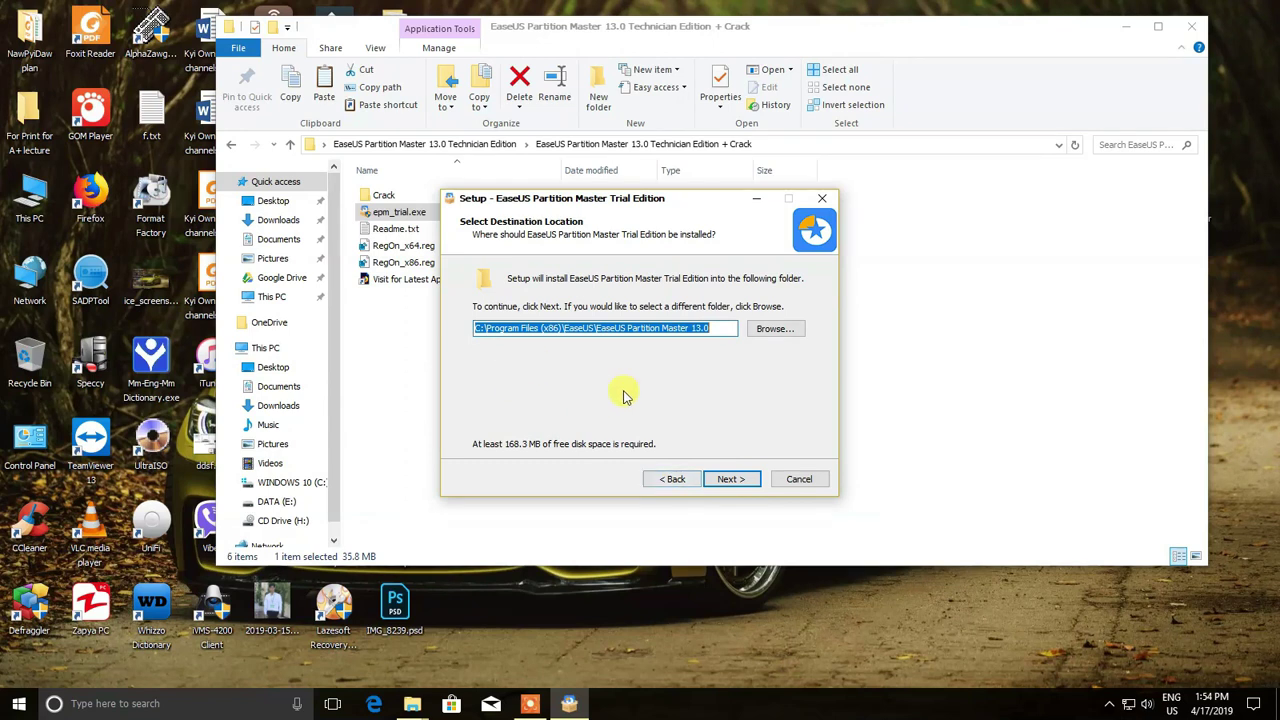
left_click(729, 479)
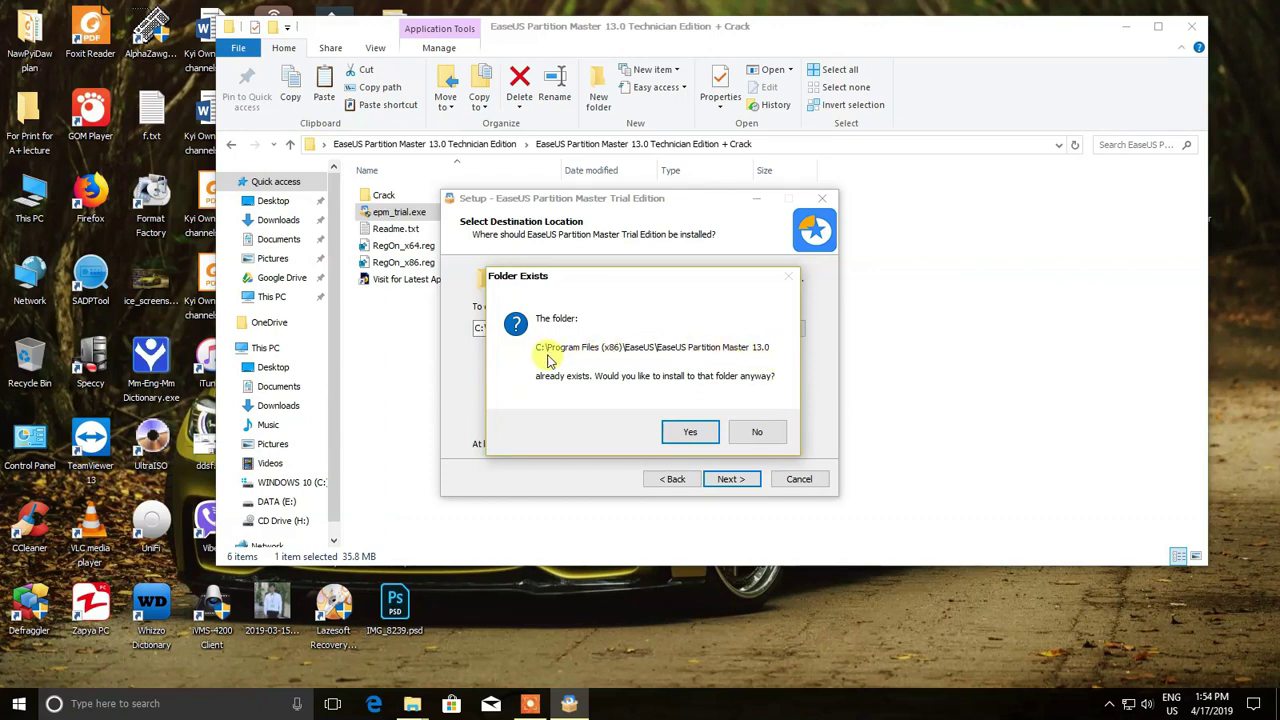
left_click(712, 432)
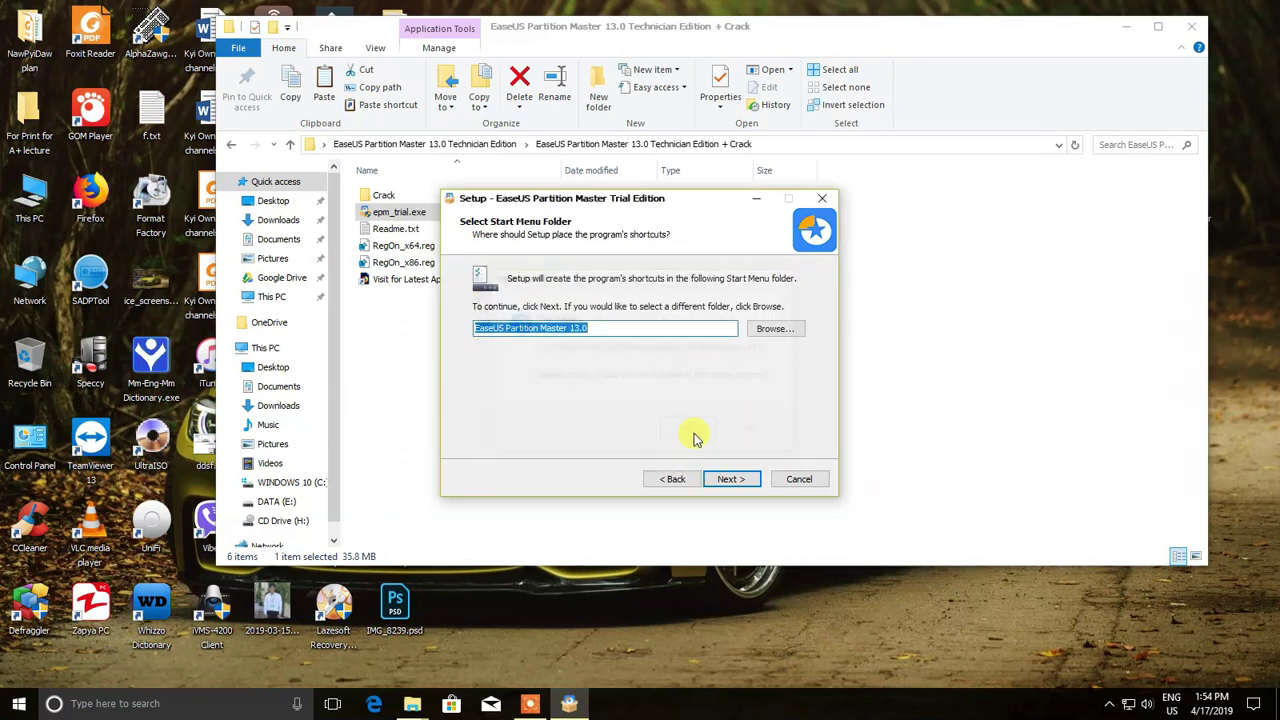
- Install EaseUS Partition Master Trial Edition with the default Start Menu folder and additional tasks, finish setup, and close the browser window
left_click(736, 480)
left_click(738, 480)
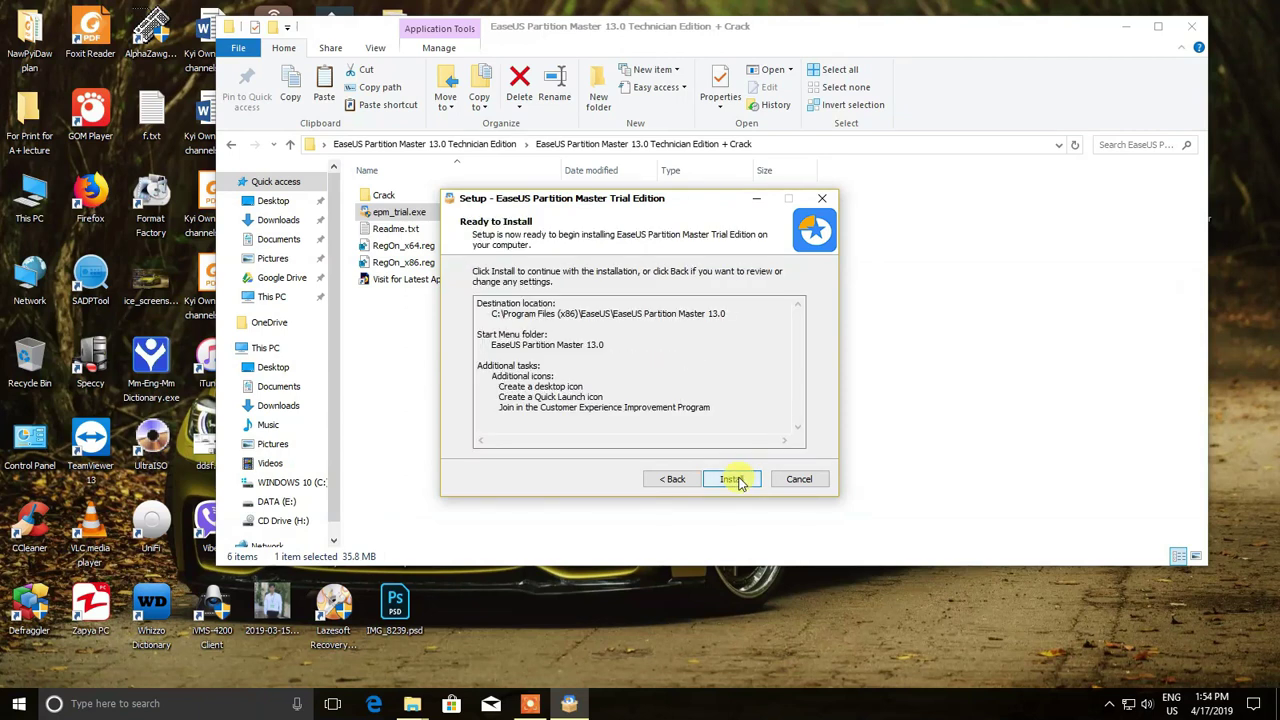
left_click(738, 480)
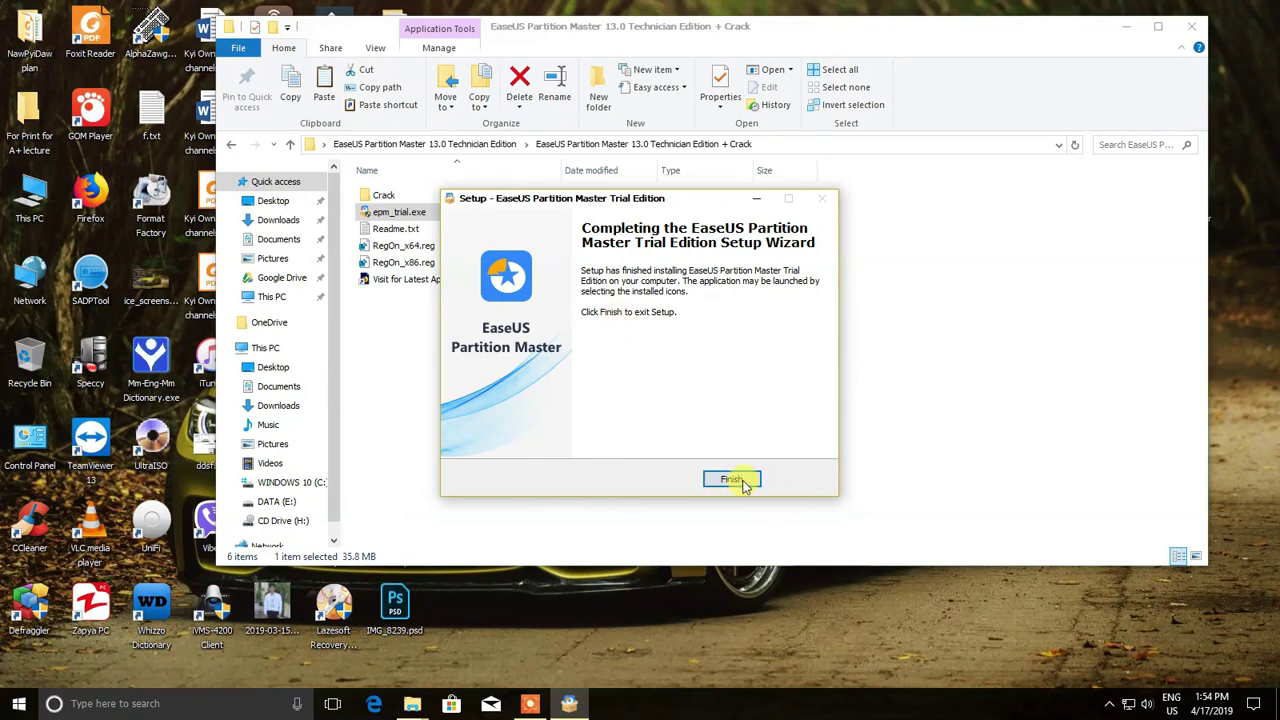
key("Return")
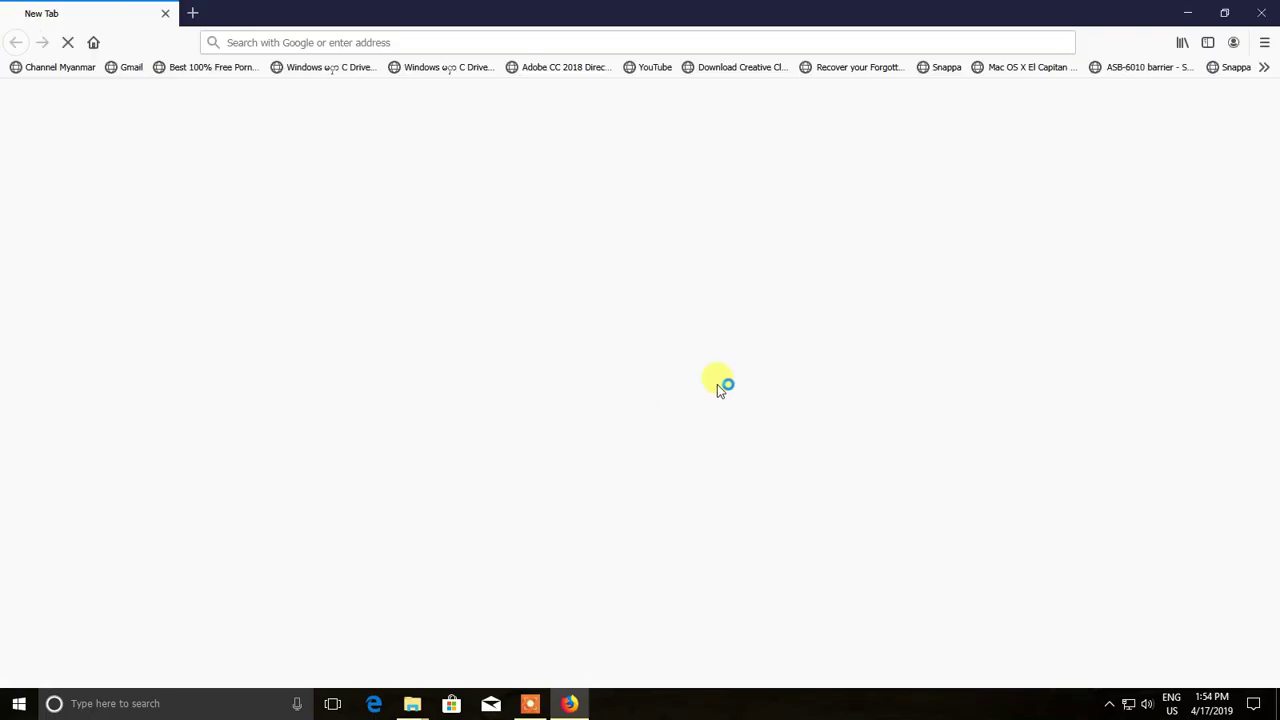
left_click(1264, 13)
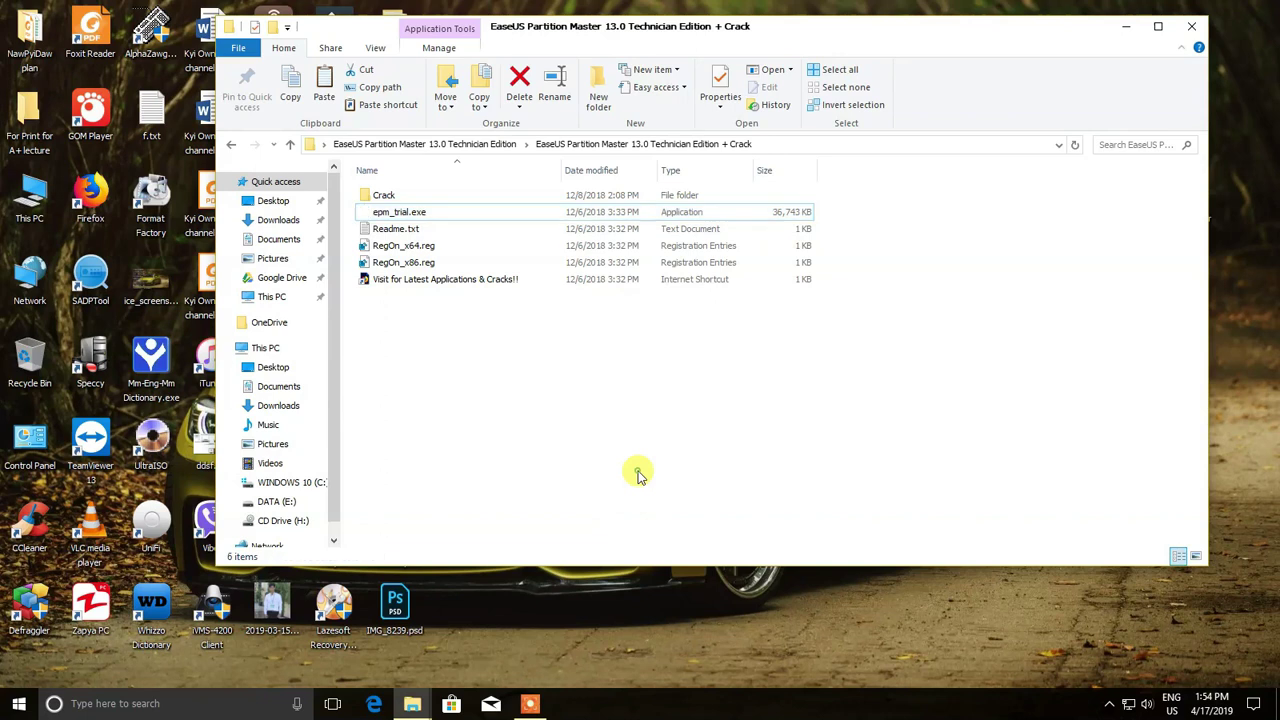
- Narrow the installer folder window, move it aside to uncover the desktop icons, and open the Crack folder
left_click_drag(1120, 46, 1172, 40)
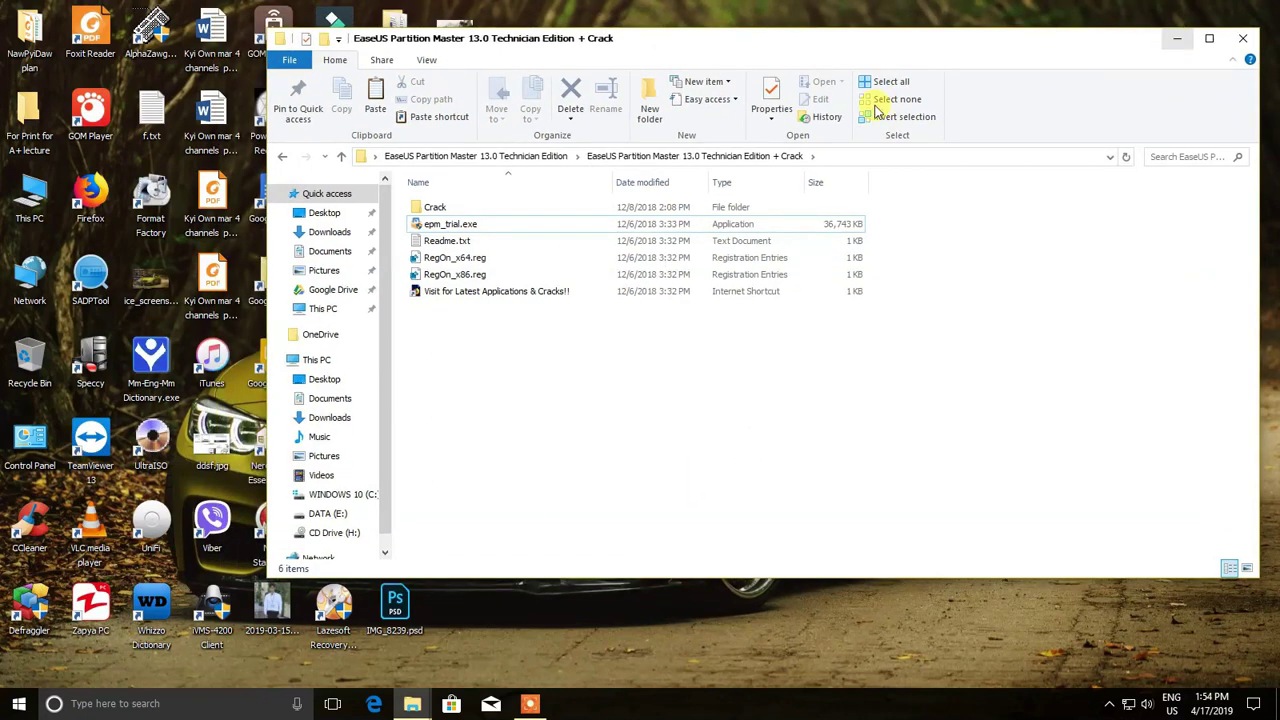
left_click_drag(651, 36, 533, 88)
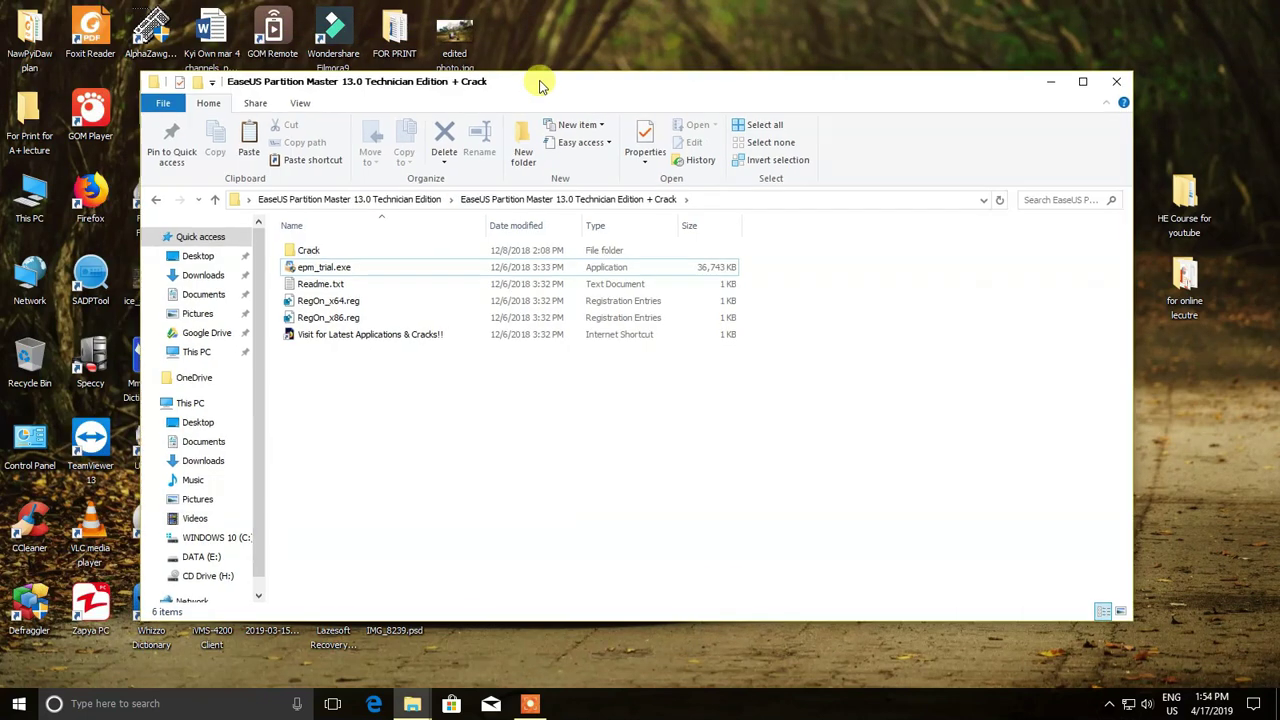
left_click_drag(1131, 237, 780, 240)
left_click_drag(600, 86, 1110, 98)
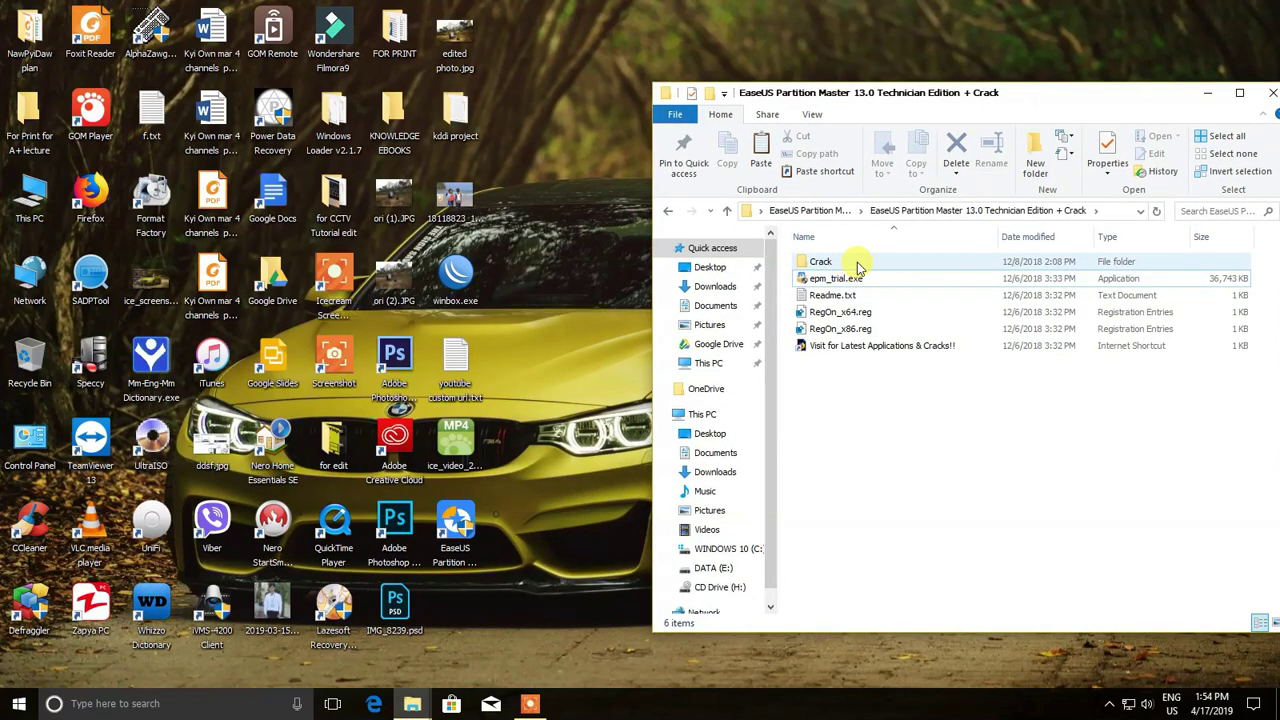
left_click(858, 262)
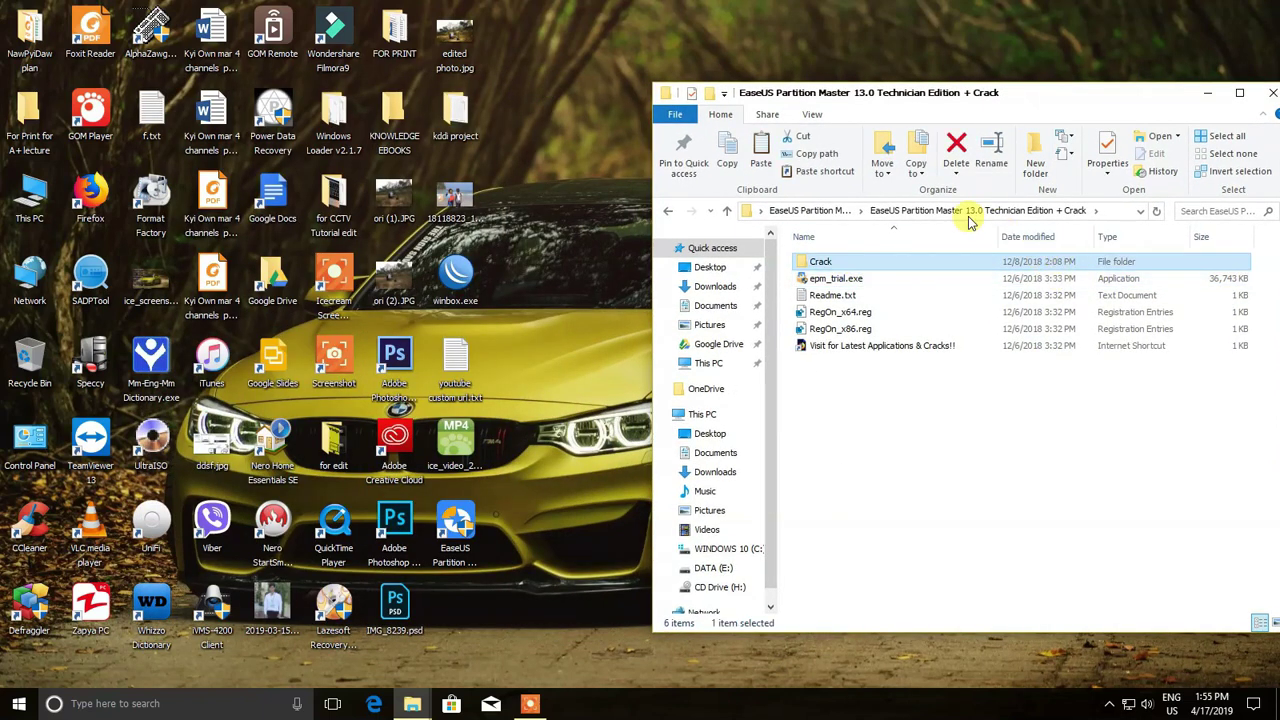
double_click(937, 262)
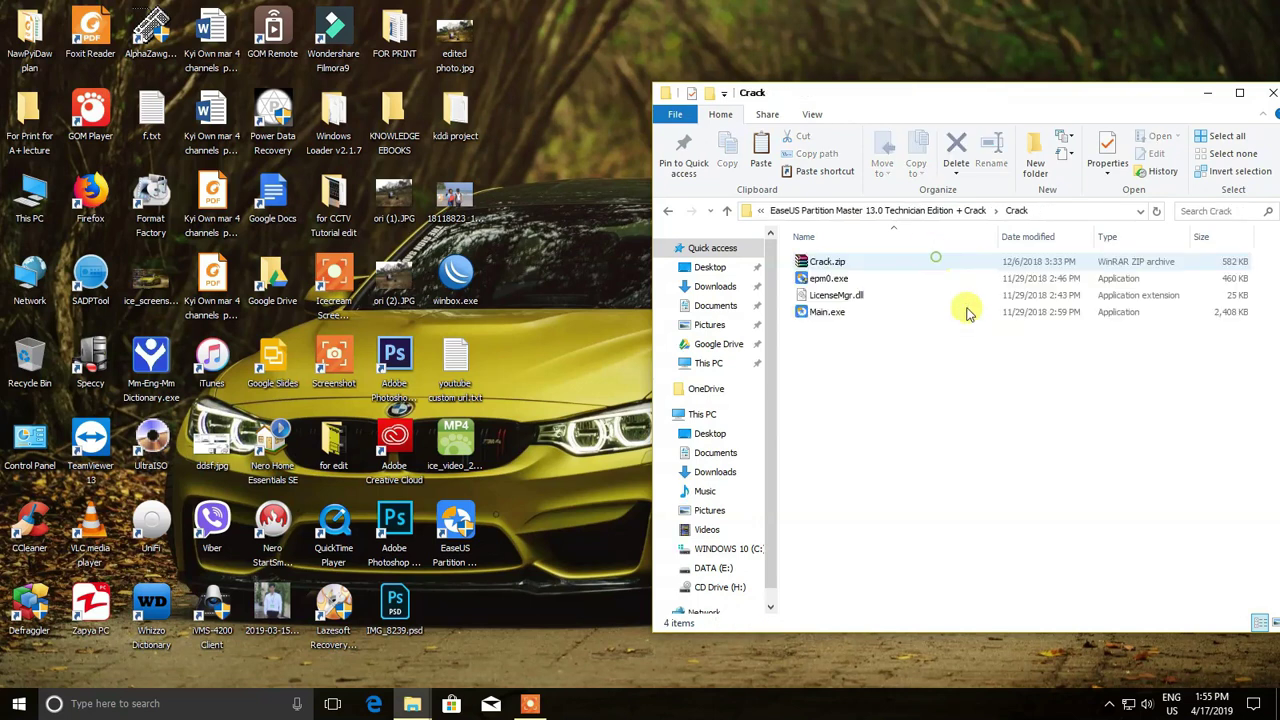
- Copy epm0.exe, LicenseMgr.dll and Main.exe from the Crack folder
left_click_drag(858, 383, 829, 286)
right_click(828, 284)
left_click(866, 484)
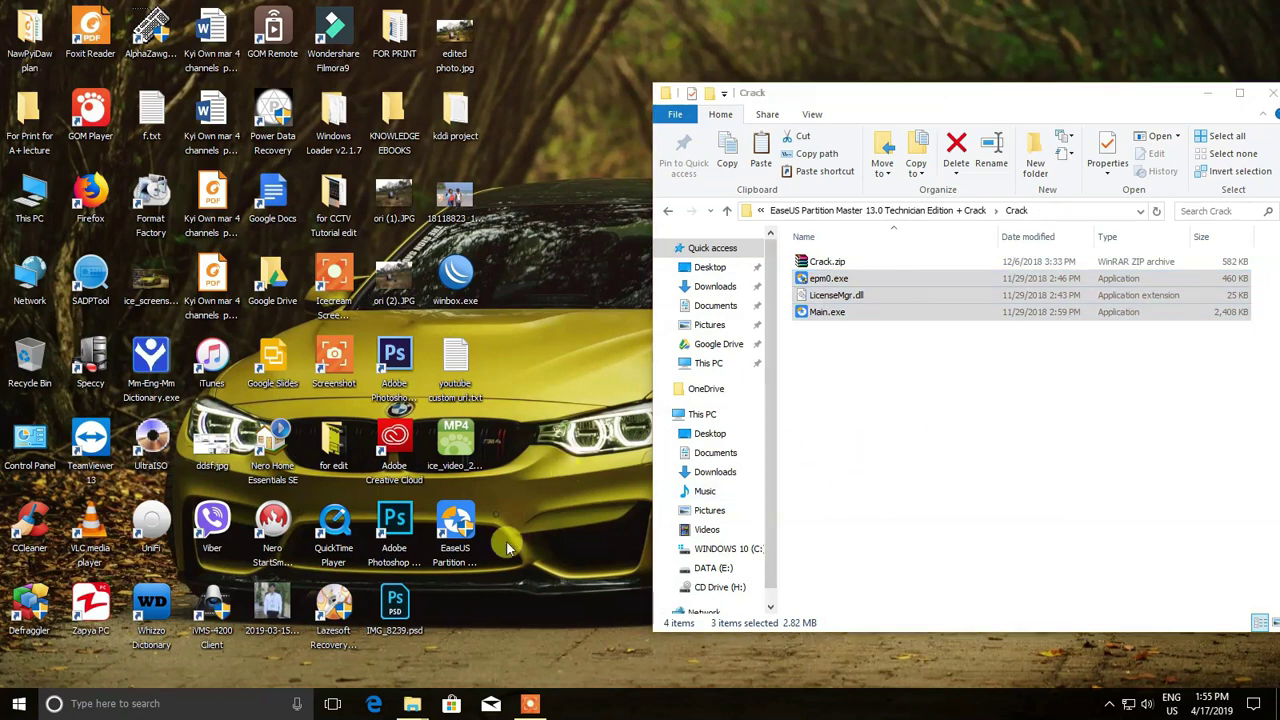
- Open the EaseUS Partition Master 13.0 shortcut's file location, trace the path from Program Files (x86) down to the program folder, and close the window
left_click(455, 530)
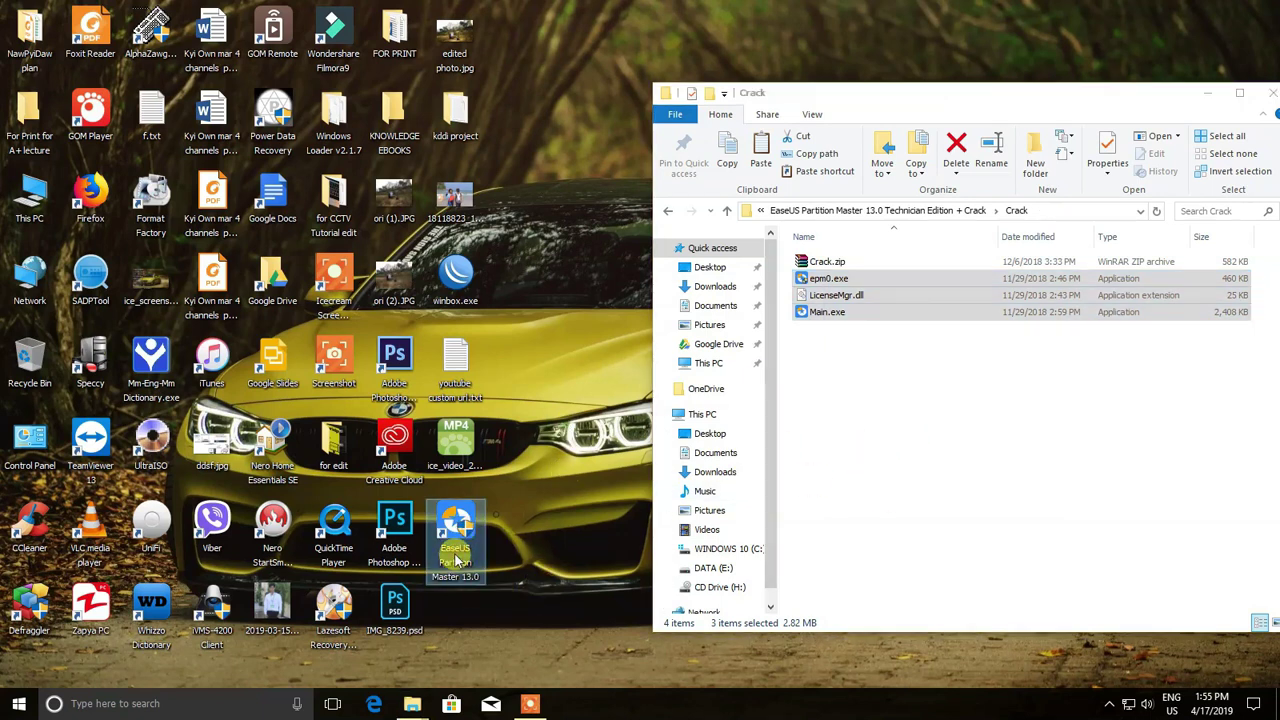
right_click(452, 546)
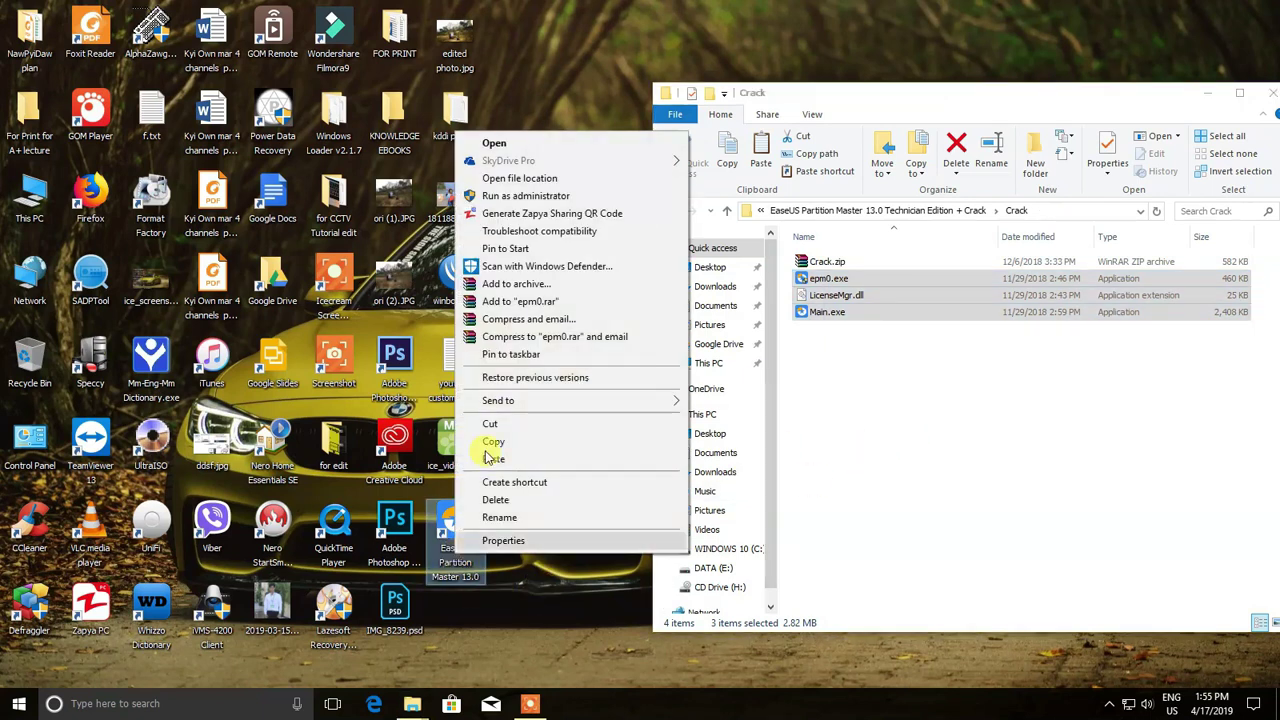
left_click(487, 179)
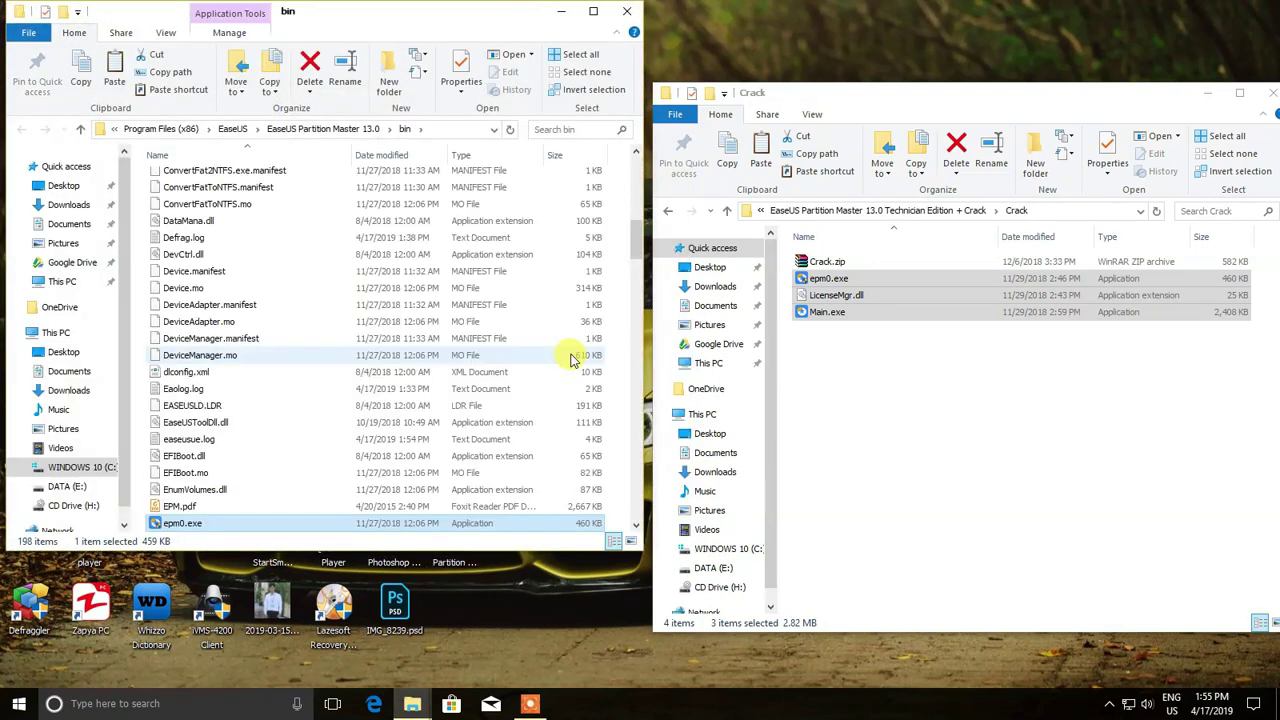
scroll(440, 343, "up", 20)
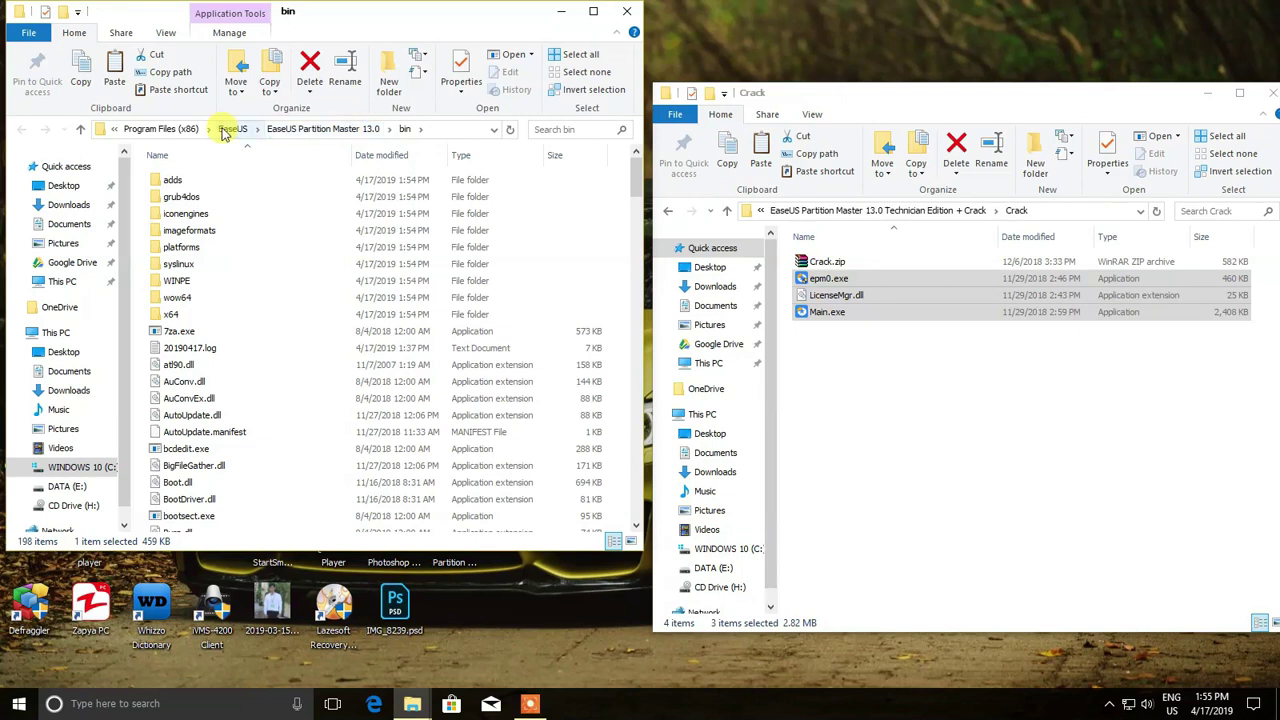
left_click(169, 128)
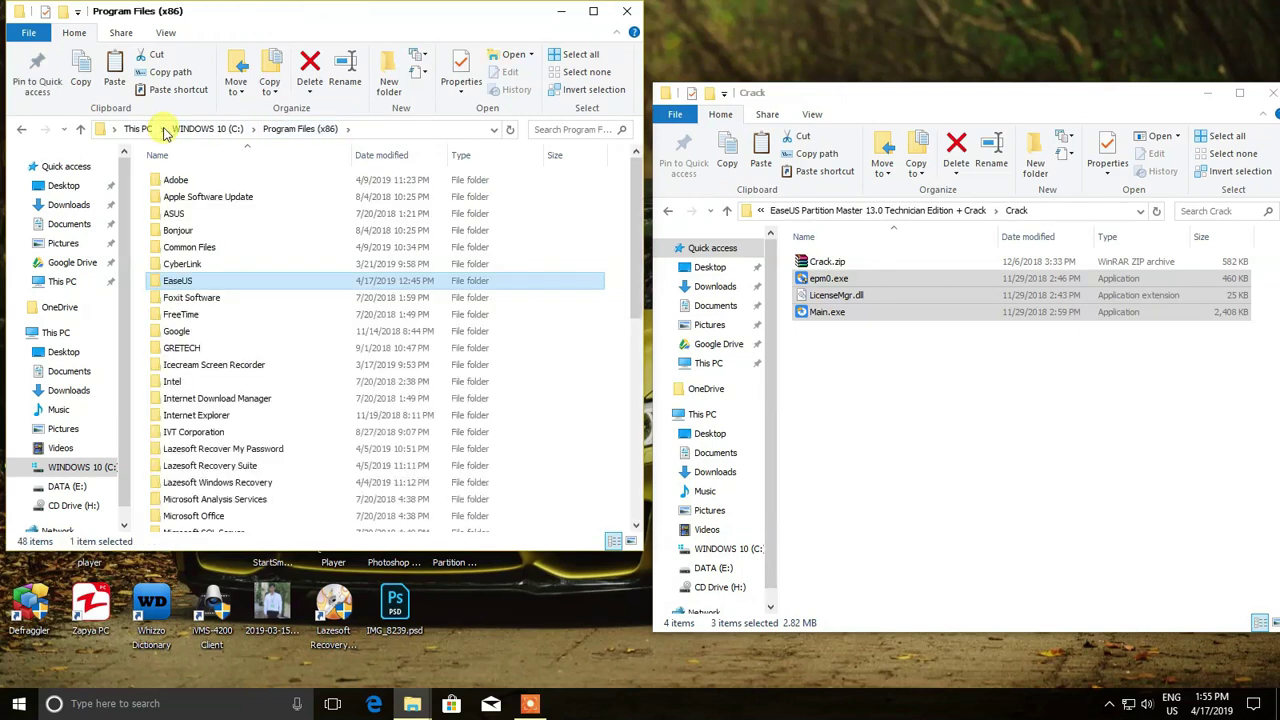
double_click(220, 283)
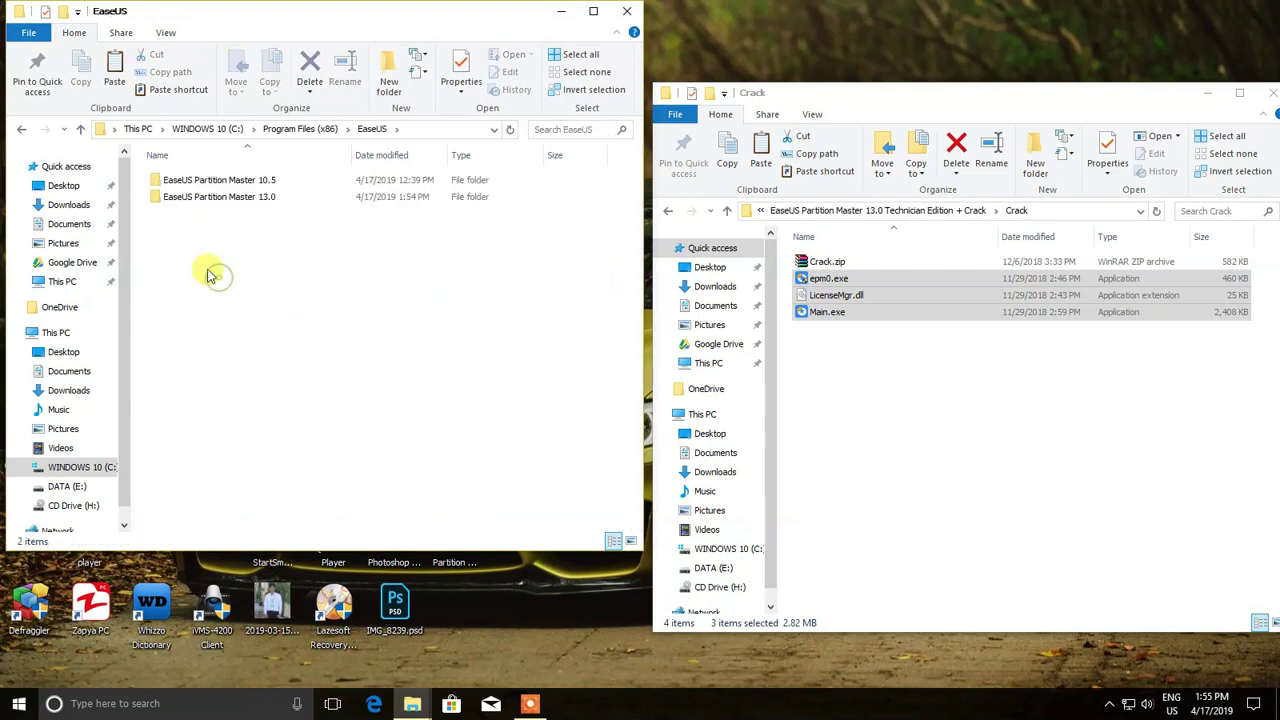
double_click(272, 200)
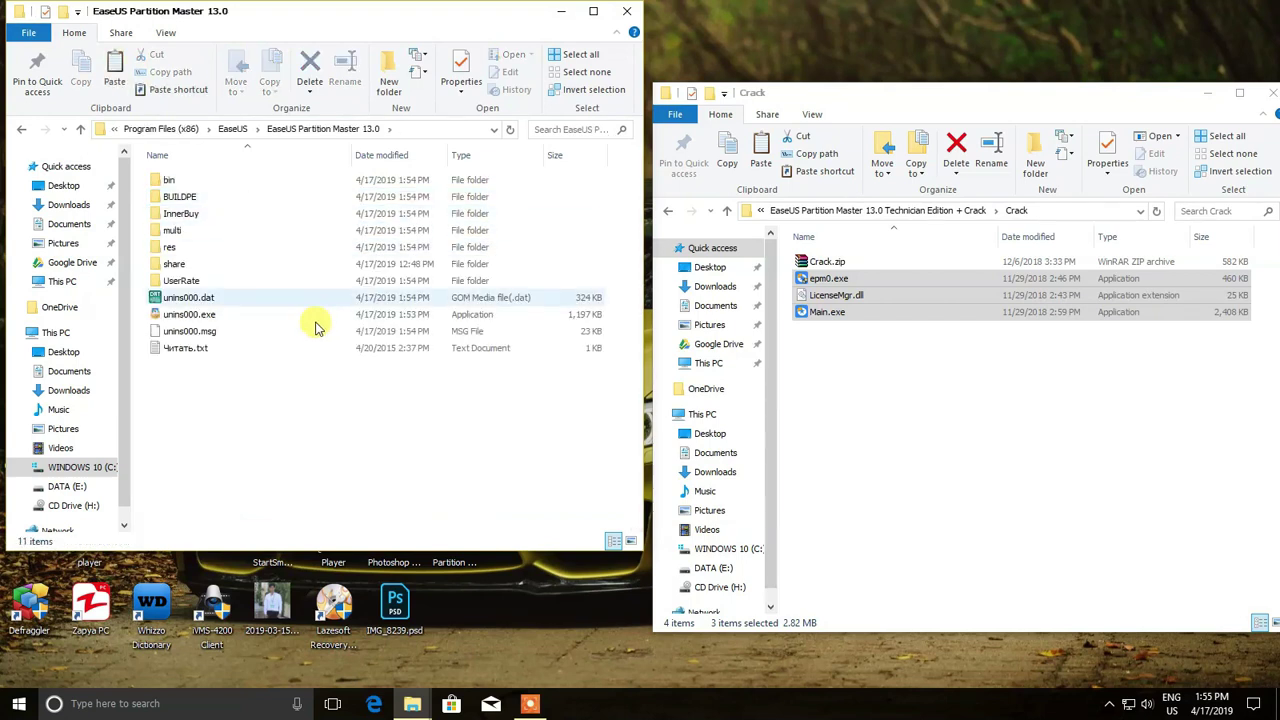
left_click(622, 14)
- Reopen the shortcut's bin folder, widen its window to show the full folder path, and close it
right_click(457, 527)
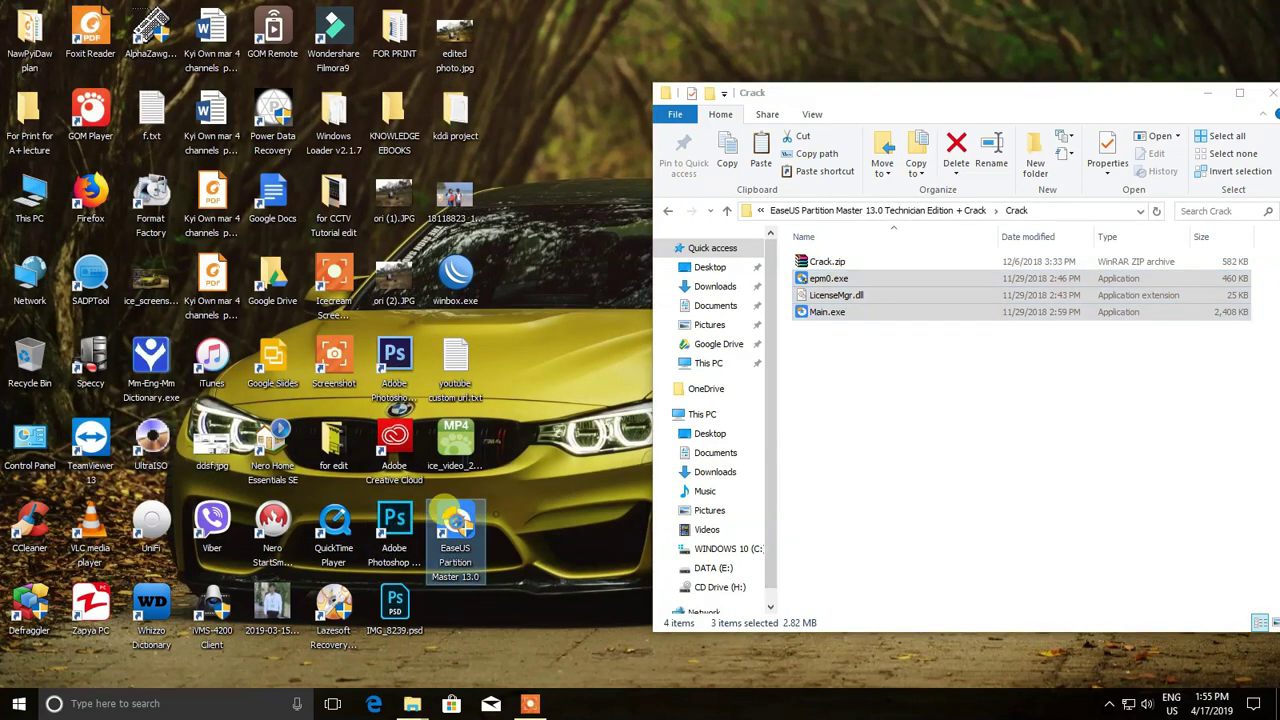
left_click(507, 147)
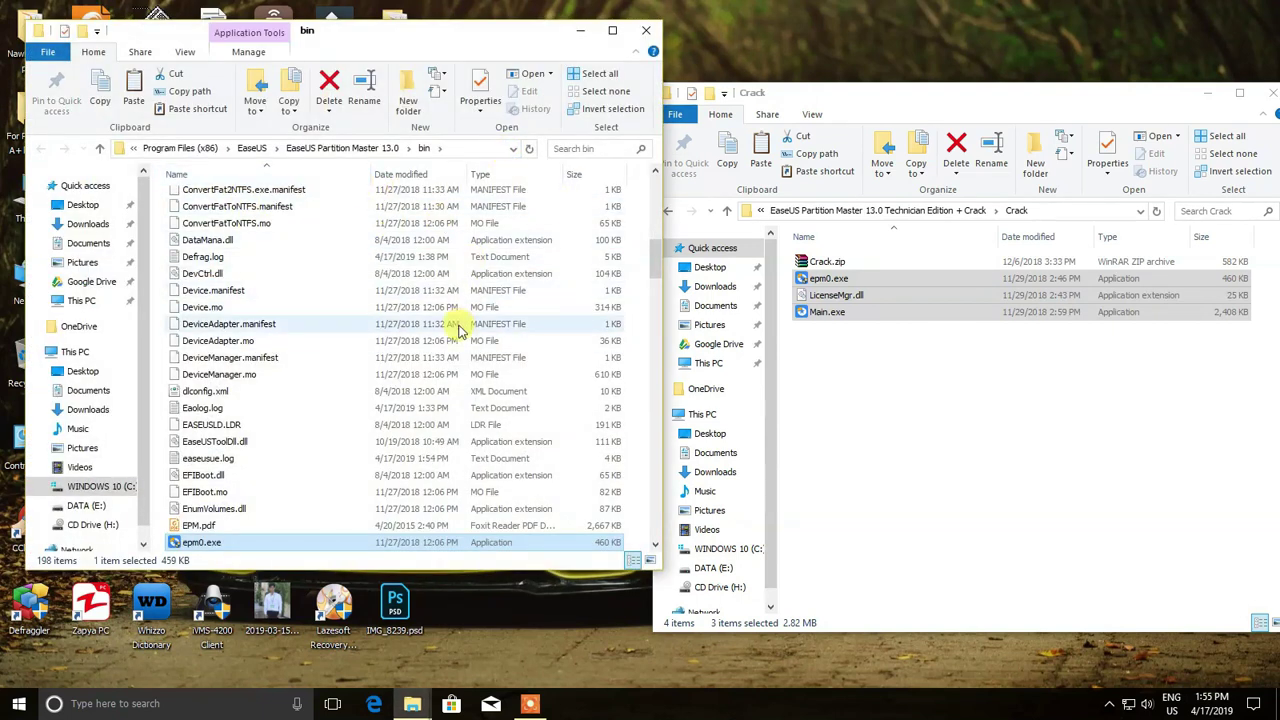
left_click_drag(663, 295, 825, 300)
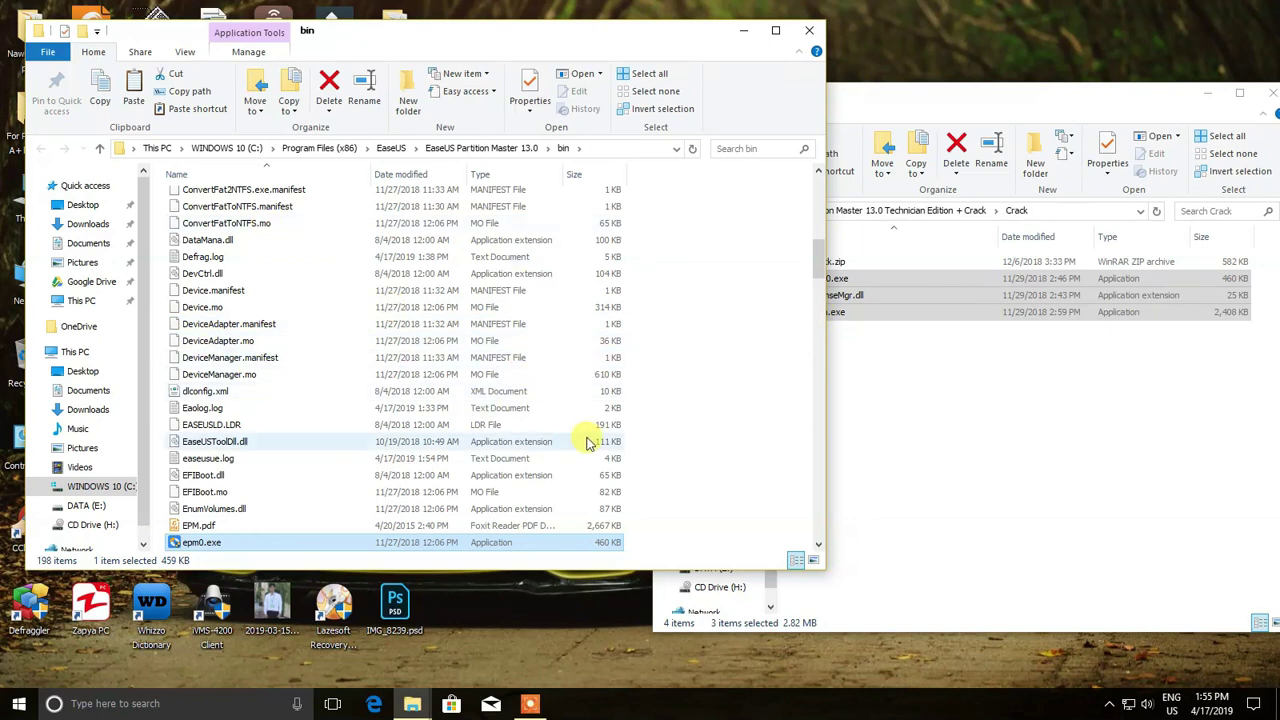
left_click(809, 30)
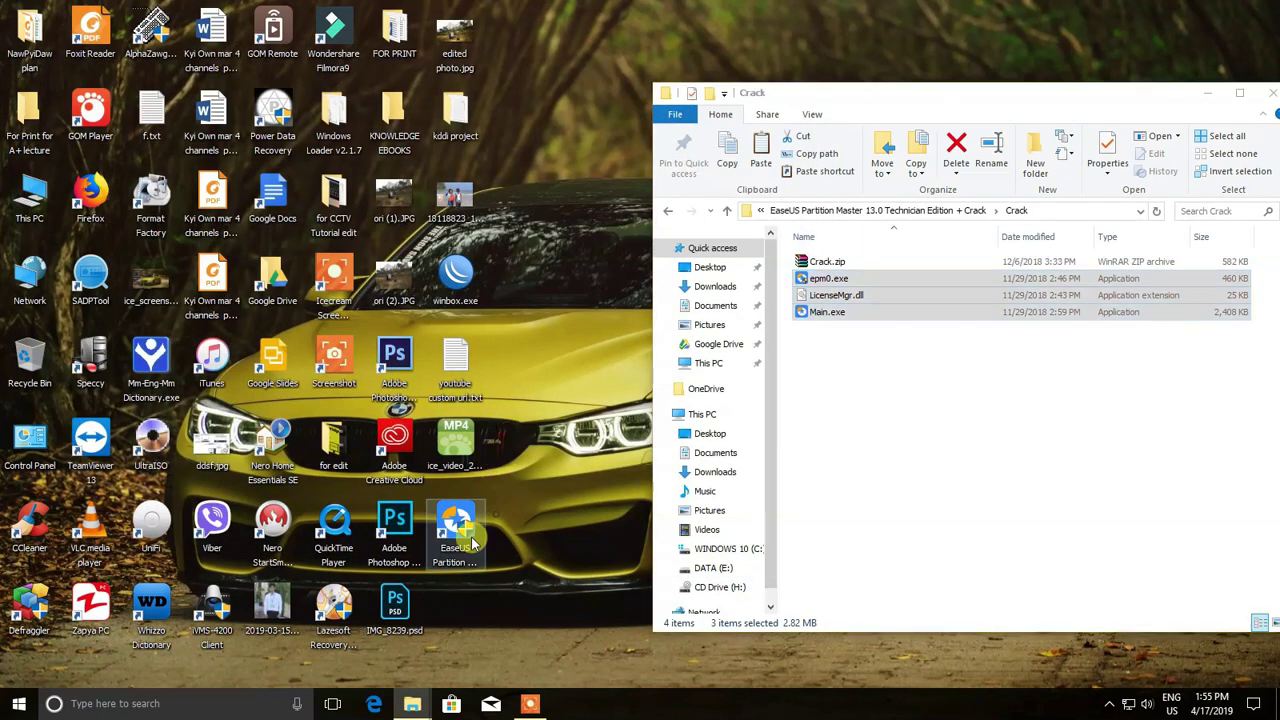
- Open the file location of the EaseUS Partition Master 13.0 desktop shortcut and move the bin window aside to uncover the Crack folder's files
right_click(475, 543)
left_click(497, 162)
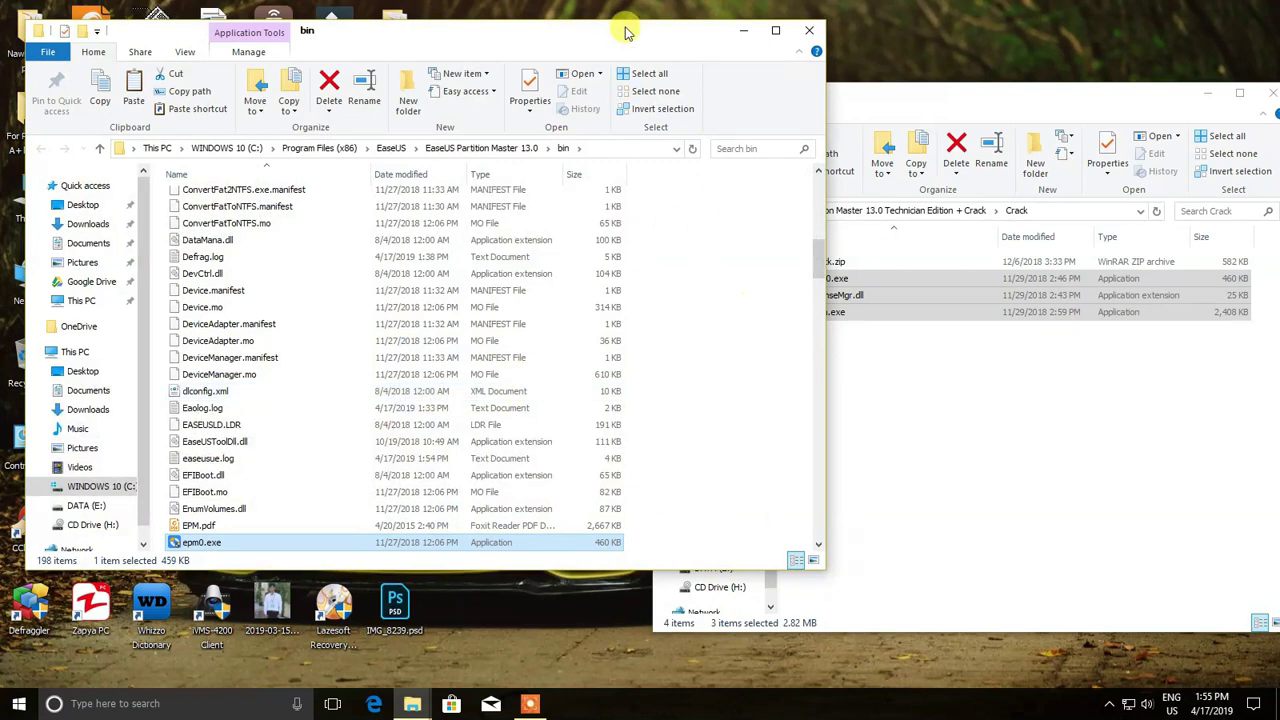
left_click_drag(624, 33, 573, 39)
left_click(643, 302)
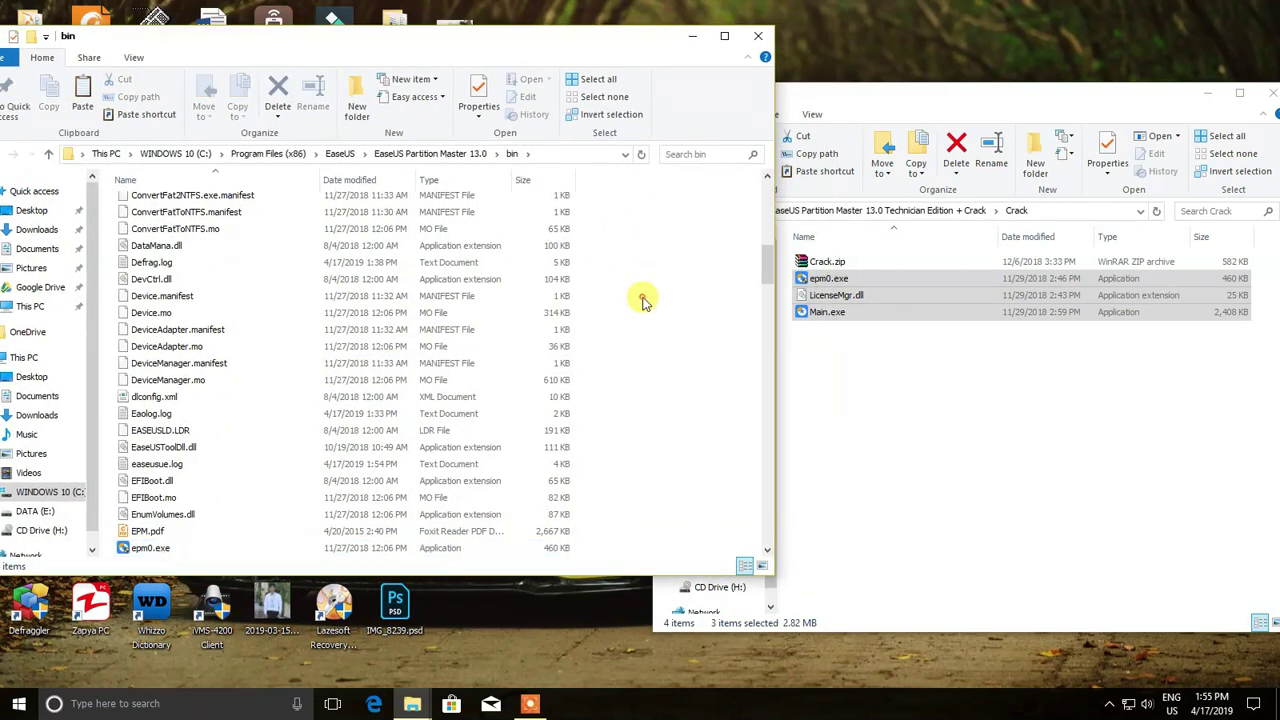
- Paste the copied files into the bin folder, replacing the existing ones with administrator permission, and close the bin window
right_click(643, 302)
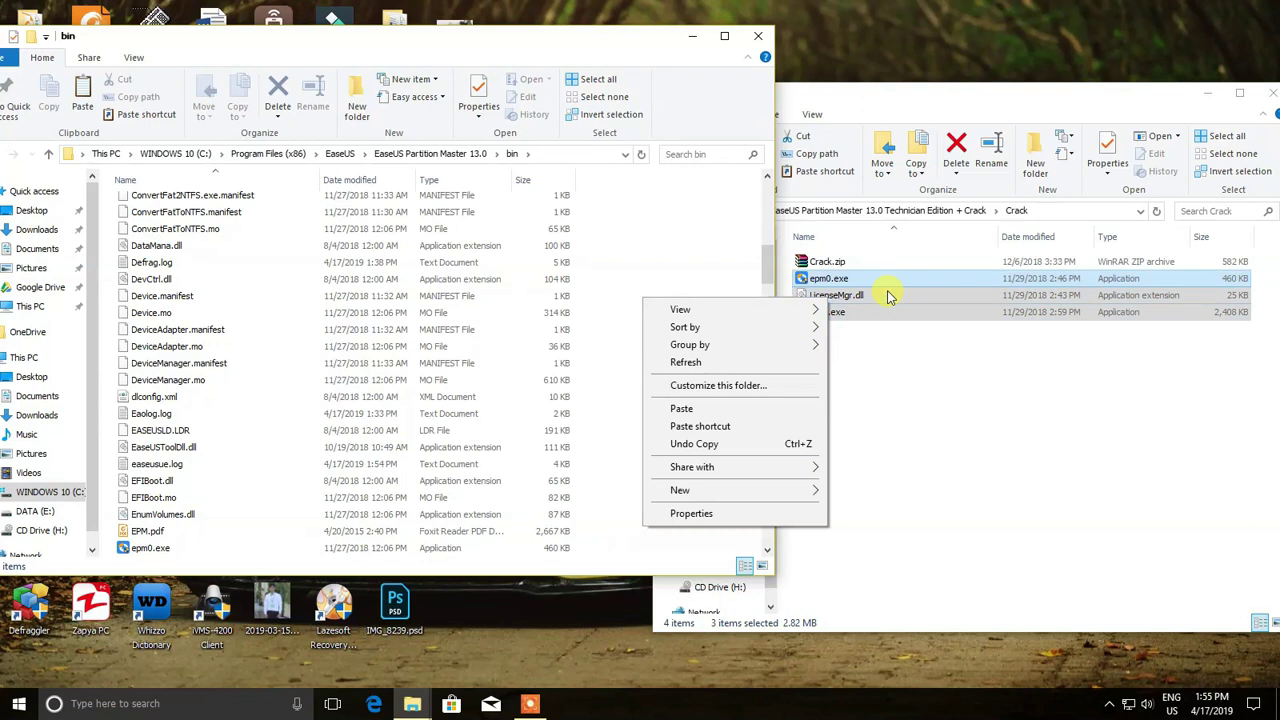
left_click(702, 412)
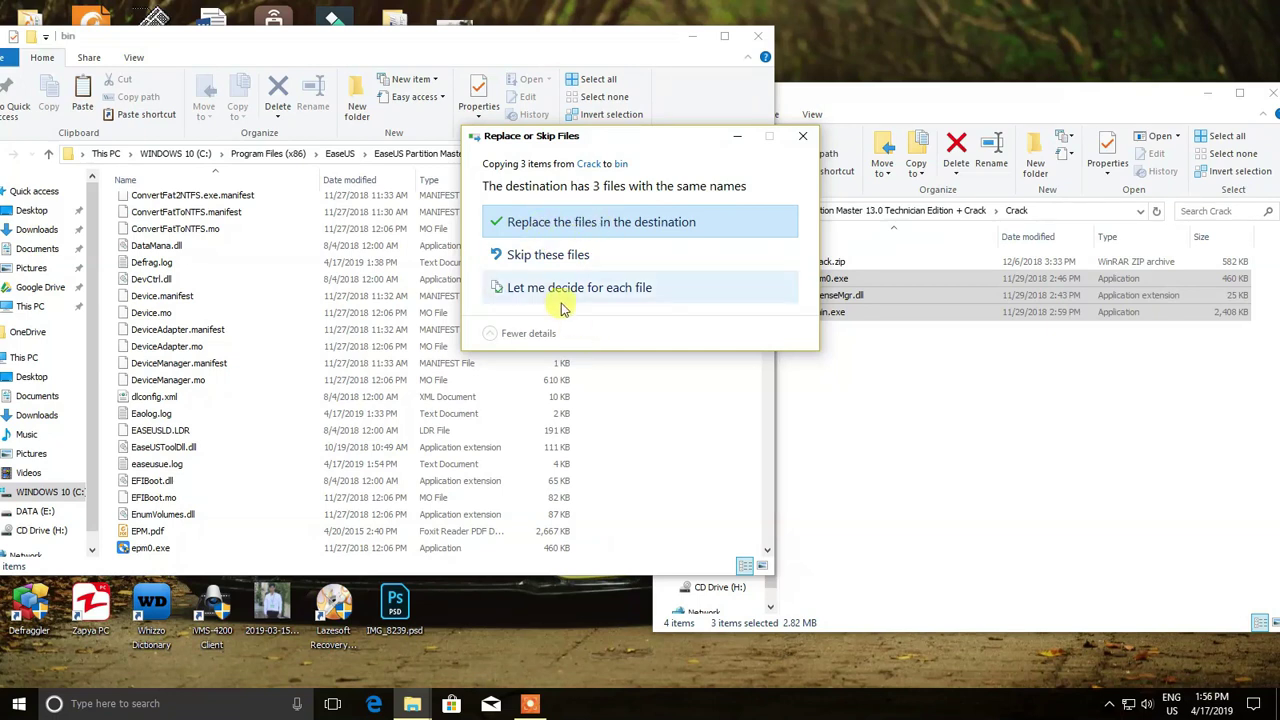
left_click(549, 225)
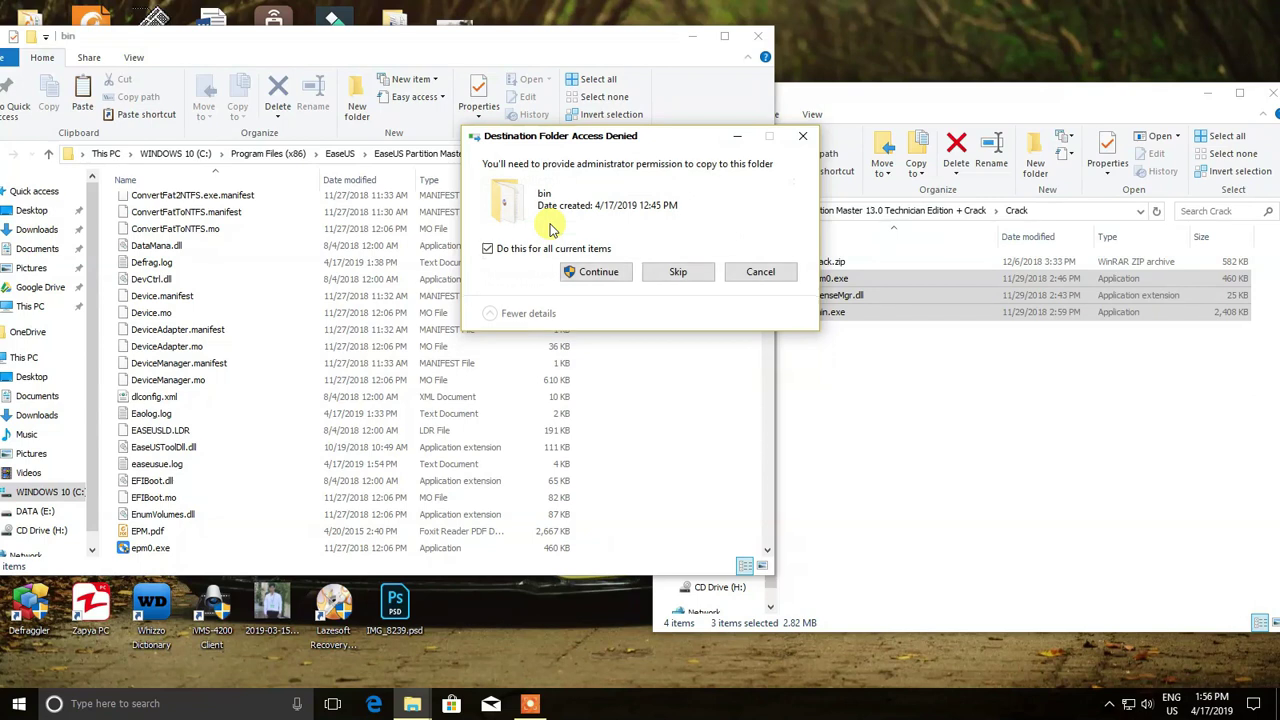
left_click(507, 251)
left_click(580, 275)
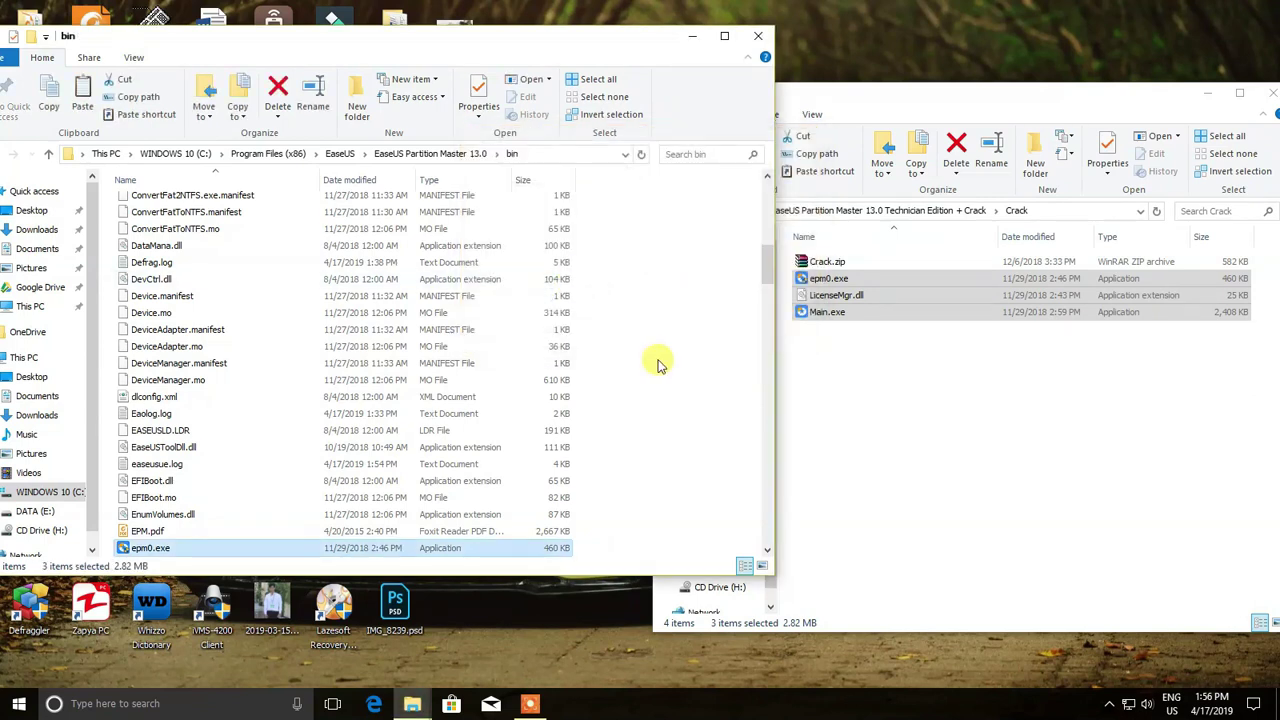
left_click(758, 36)
- Move the Crack window toward the middle of the desktop and go back to the EaseUS Partition Master 13.0 Technician Edition + Crack folder
left_click(832, 416)
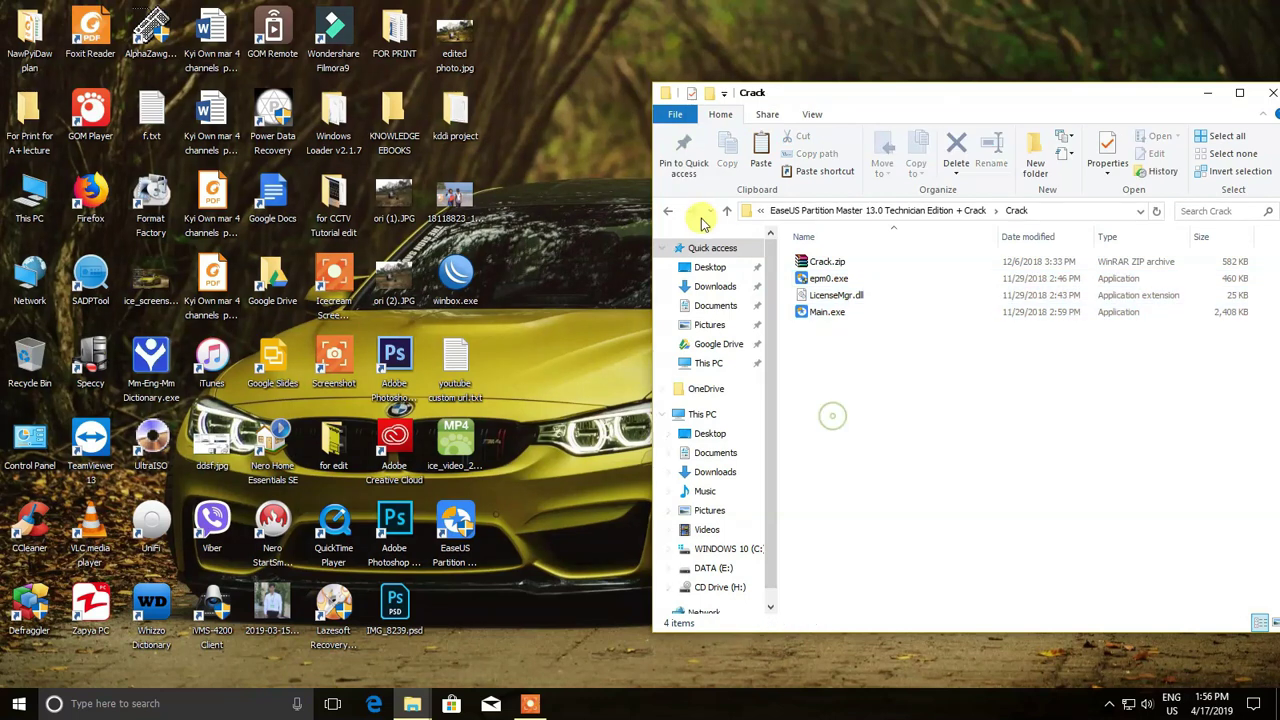
left_click_drag(984, 92, 808, 73)
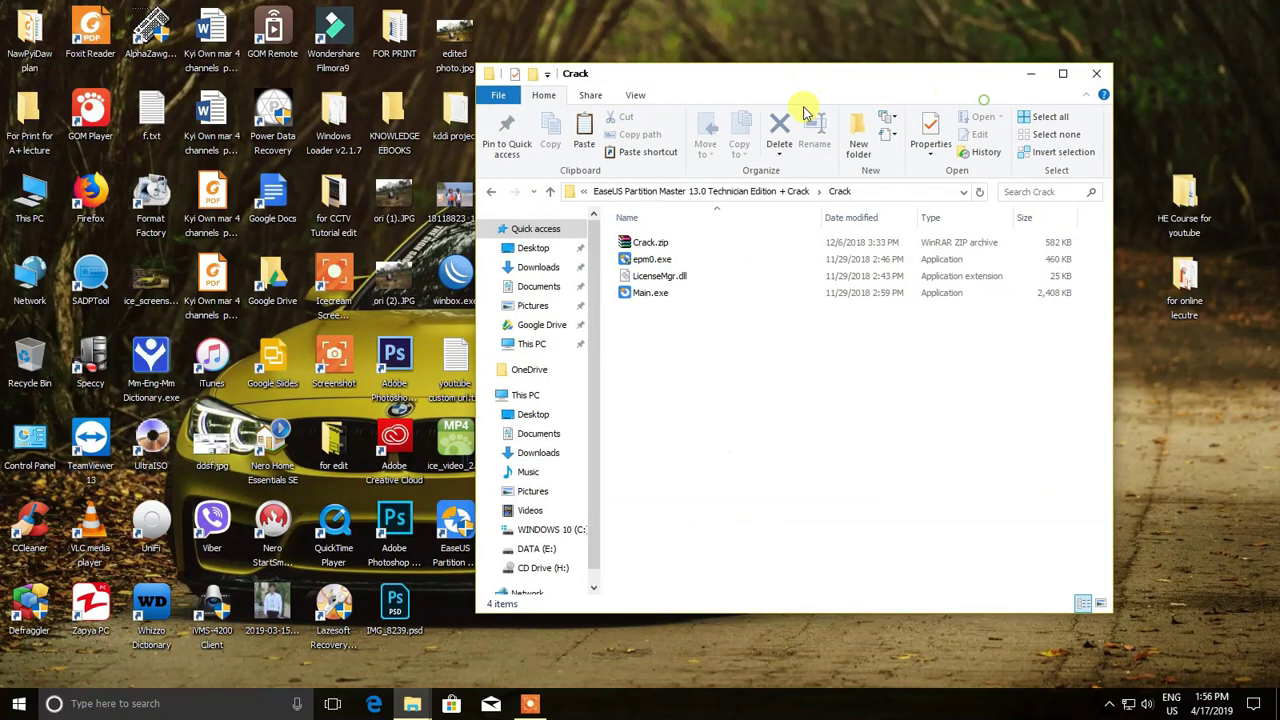
left_click(490, 196)
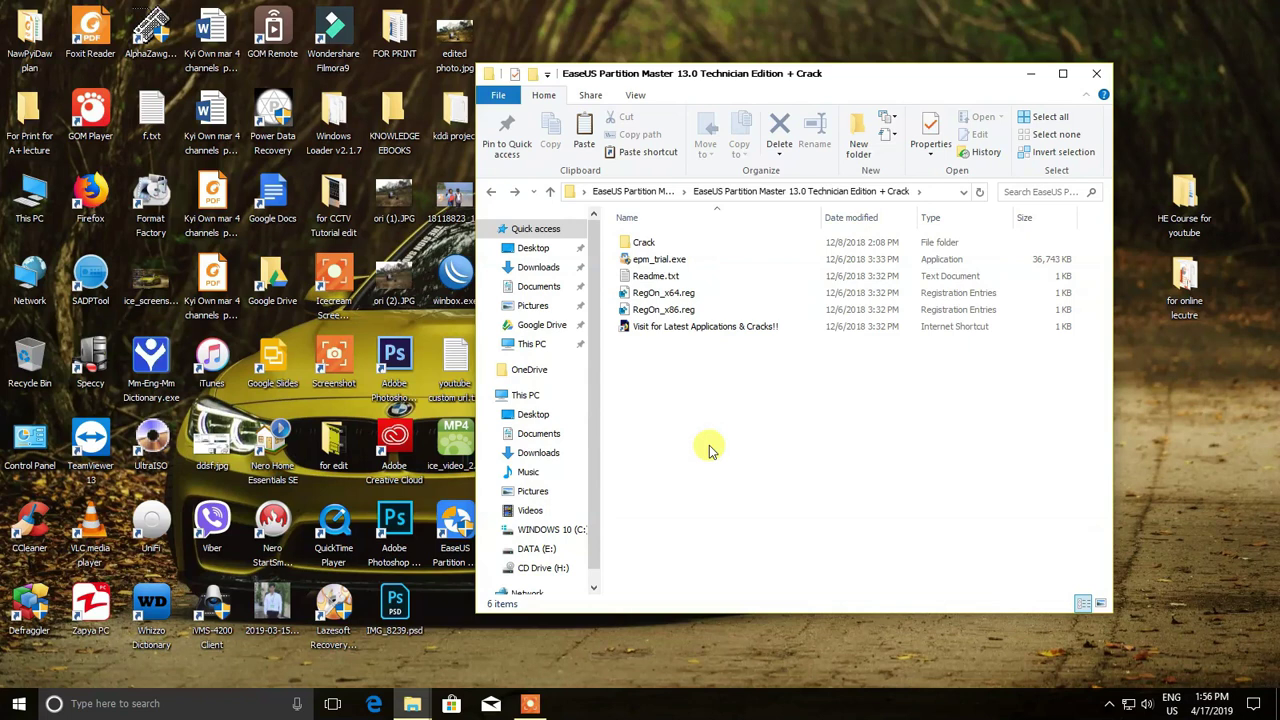
left_click_drag(872, 83, 920, 63)
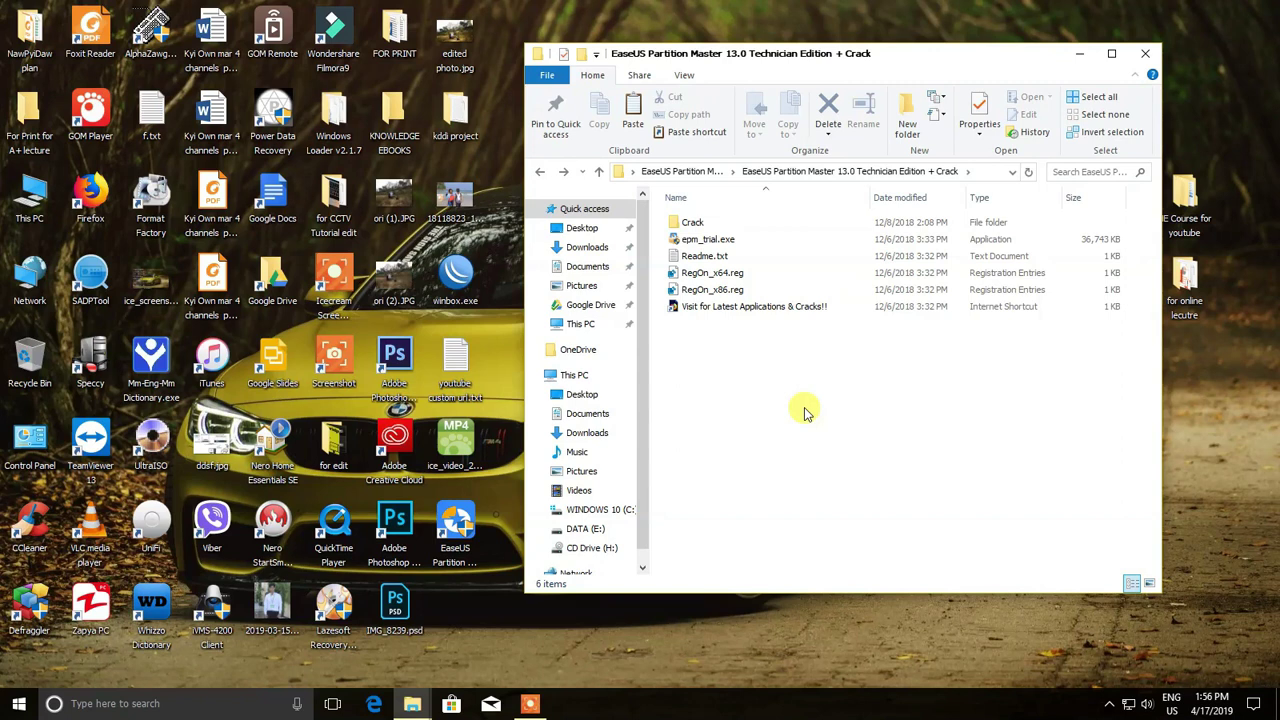
- Point out the two registry files, RegOn_x64.reg and RegOn_x86.reg, by selecting each in turn, and clear the selection
left_click(700, 273)
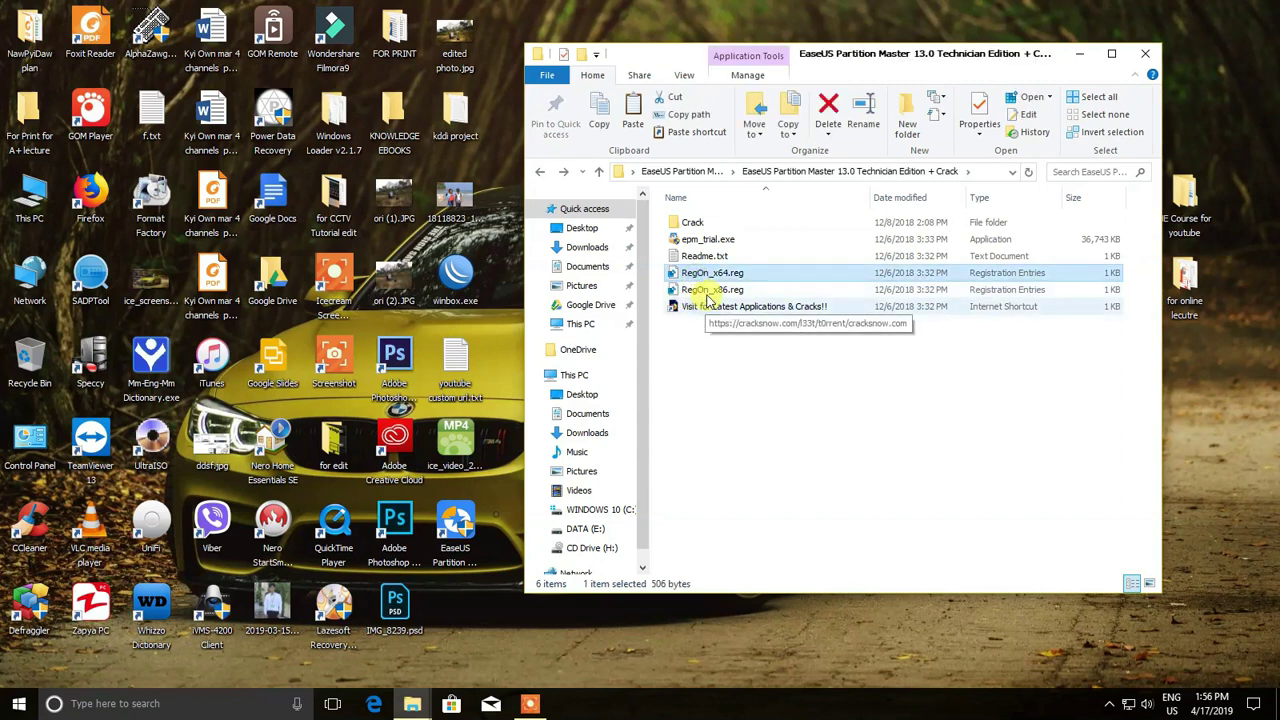
left_click(708, 291)
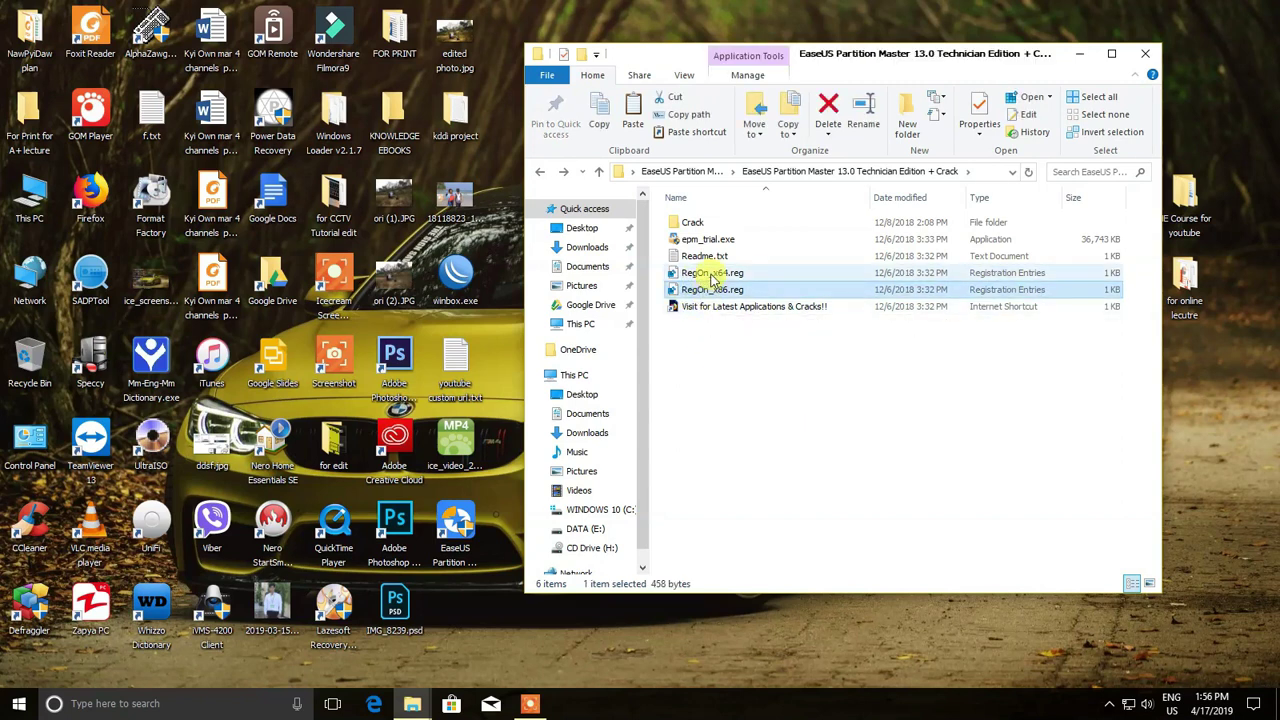
left_click(713, 278)
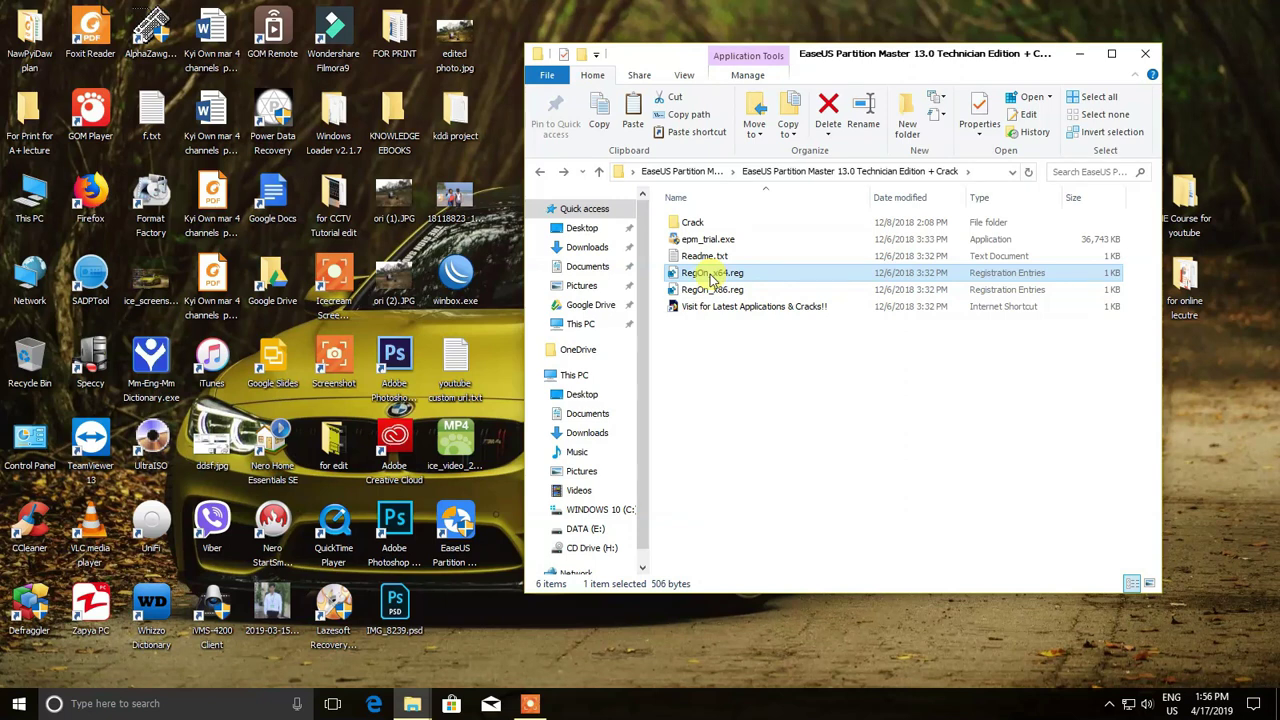
left_click(718, 292)
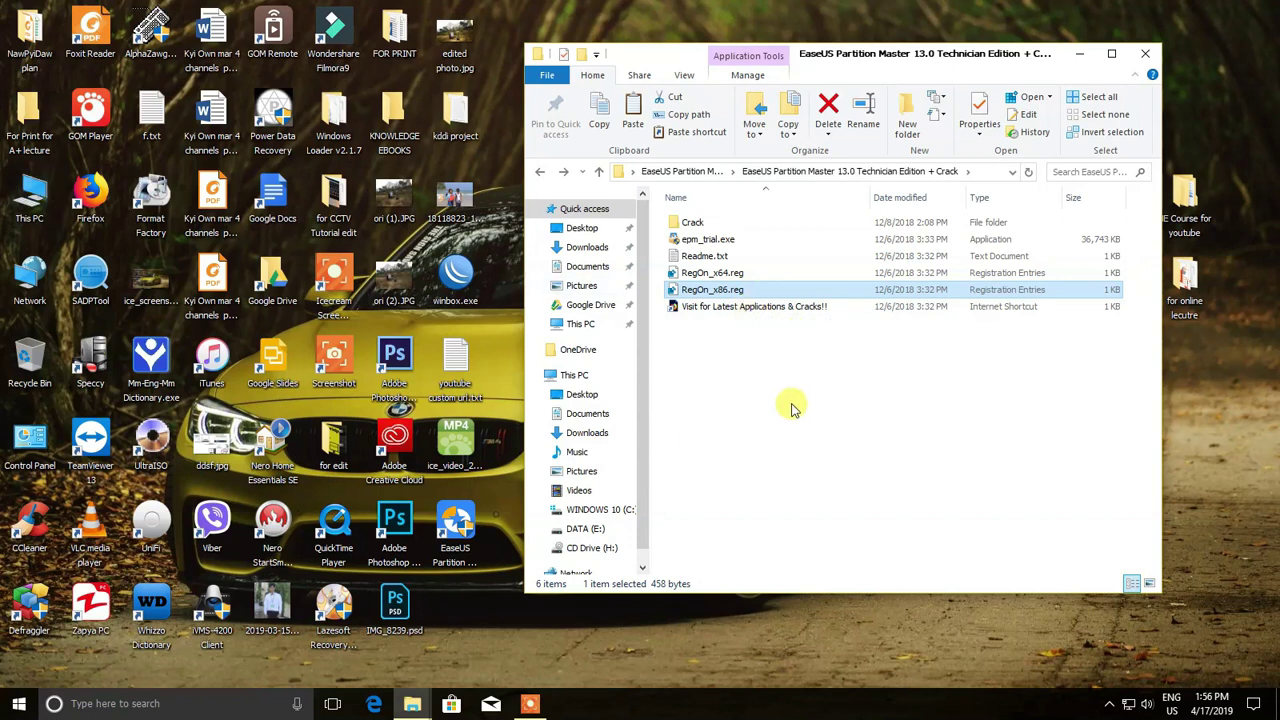
left_click(760, 388)
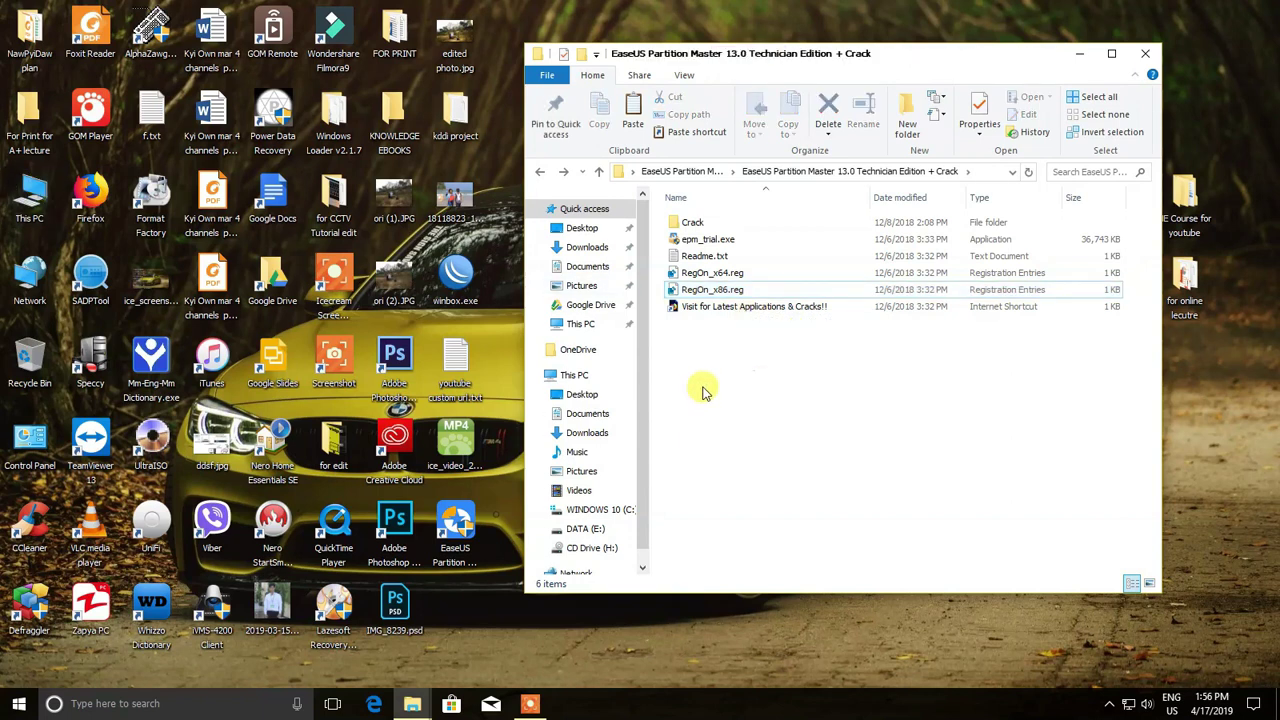
- Check the Windows system type in the properties of This PC and close the System window
left_click(35, 188)
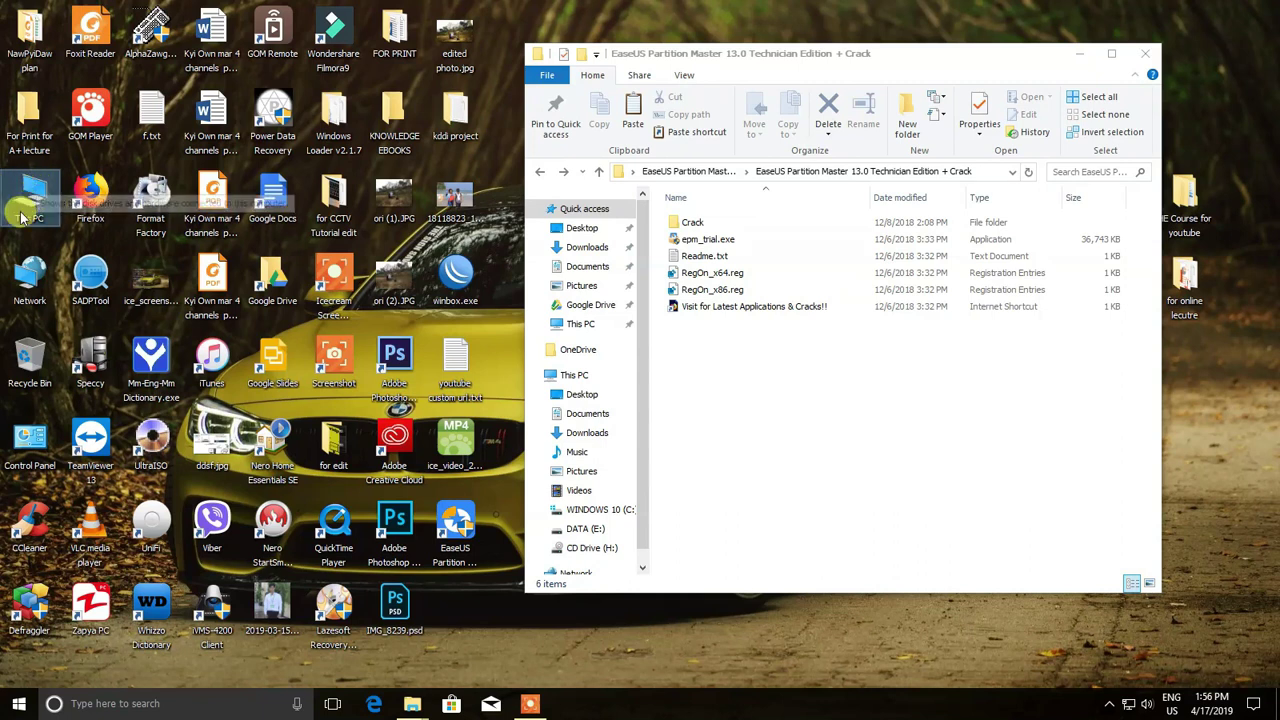
right_click(35, 188)
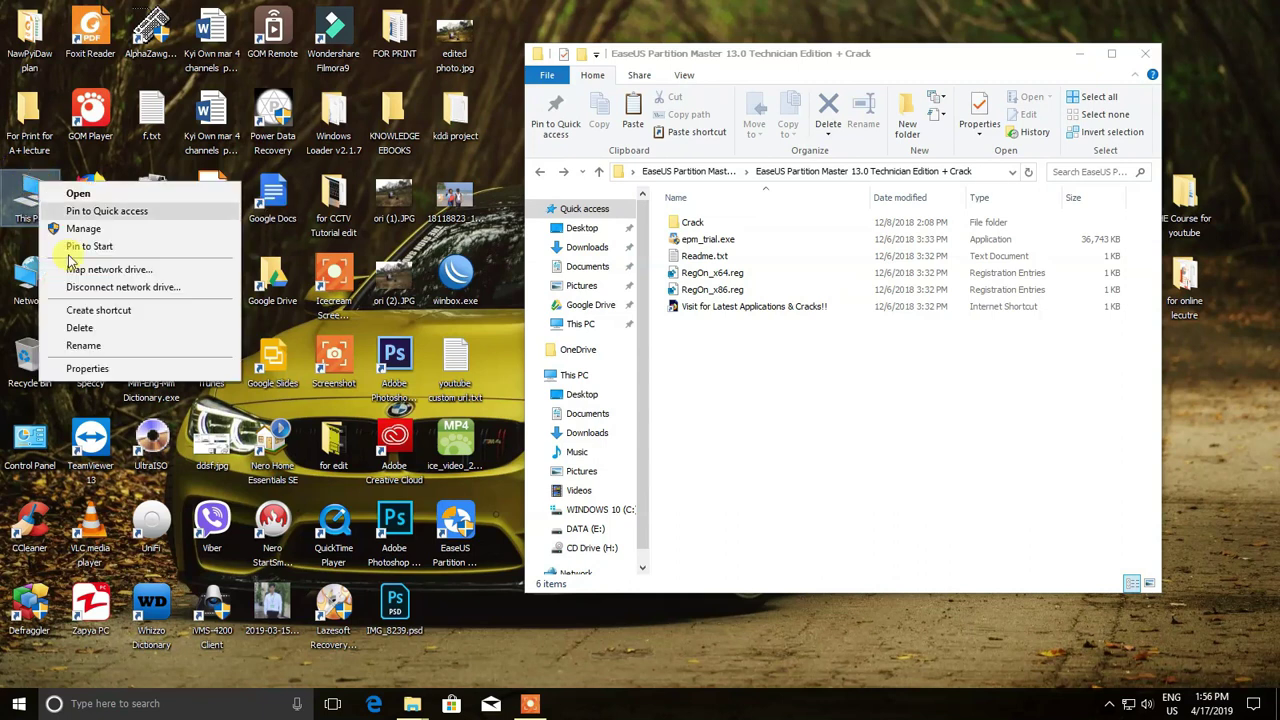
left_click(88, 368)
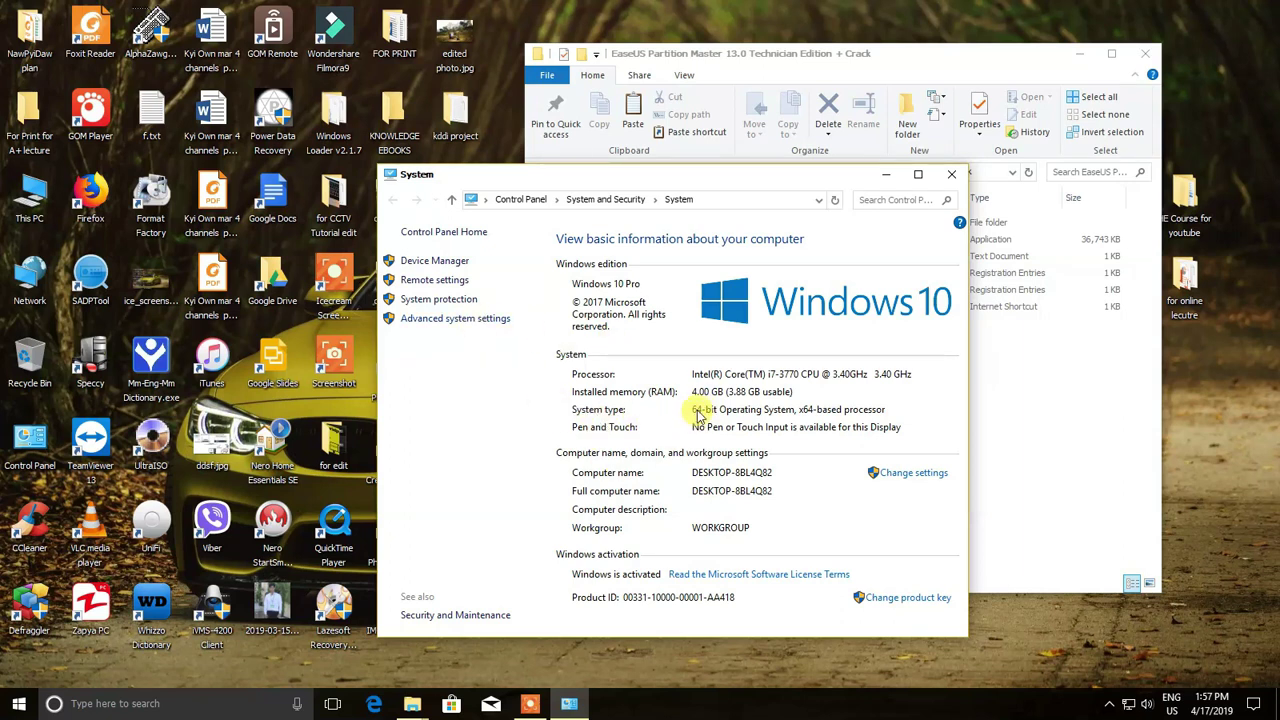
left_click(951, 174)
- Merge RegOn_x64.reg into the registry, allowing Registry Editor to make changes and confirming the addition
left_click(722, 273)
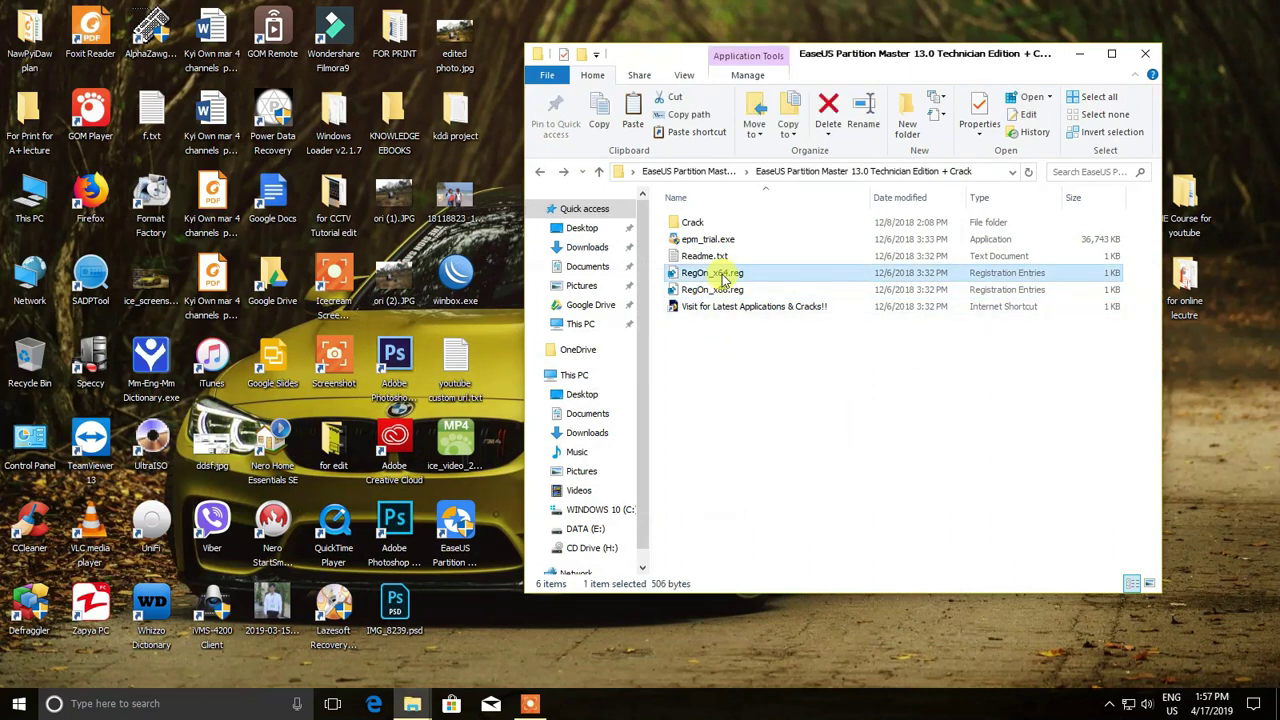
right_click(722, 274)
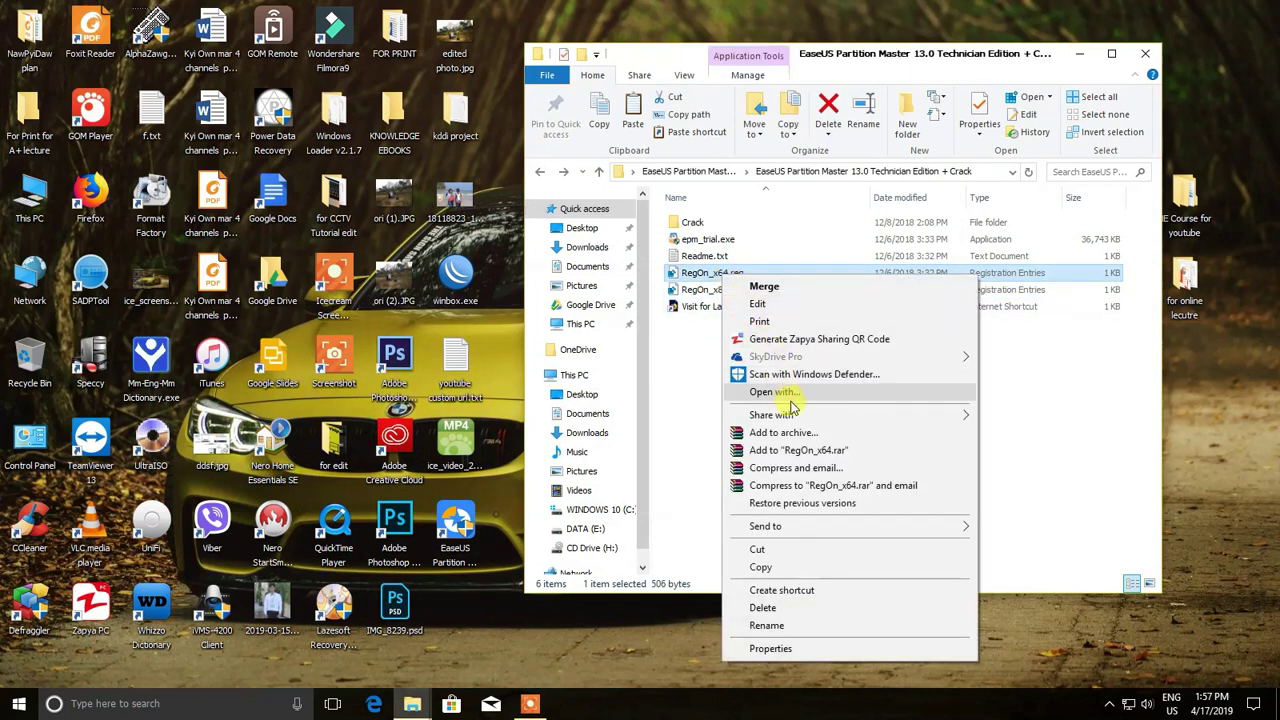
key("m")
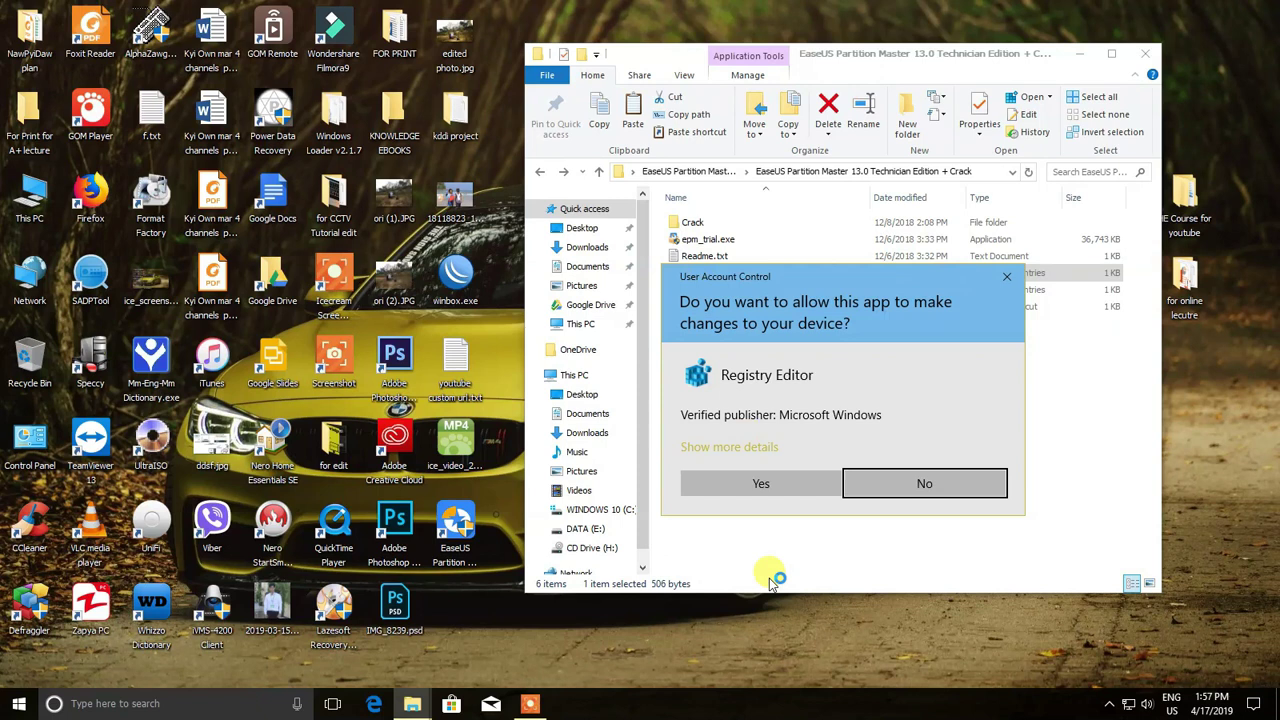
left_click(758, 482)
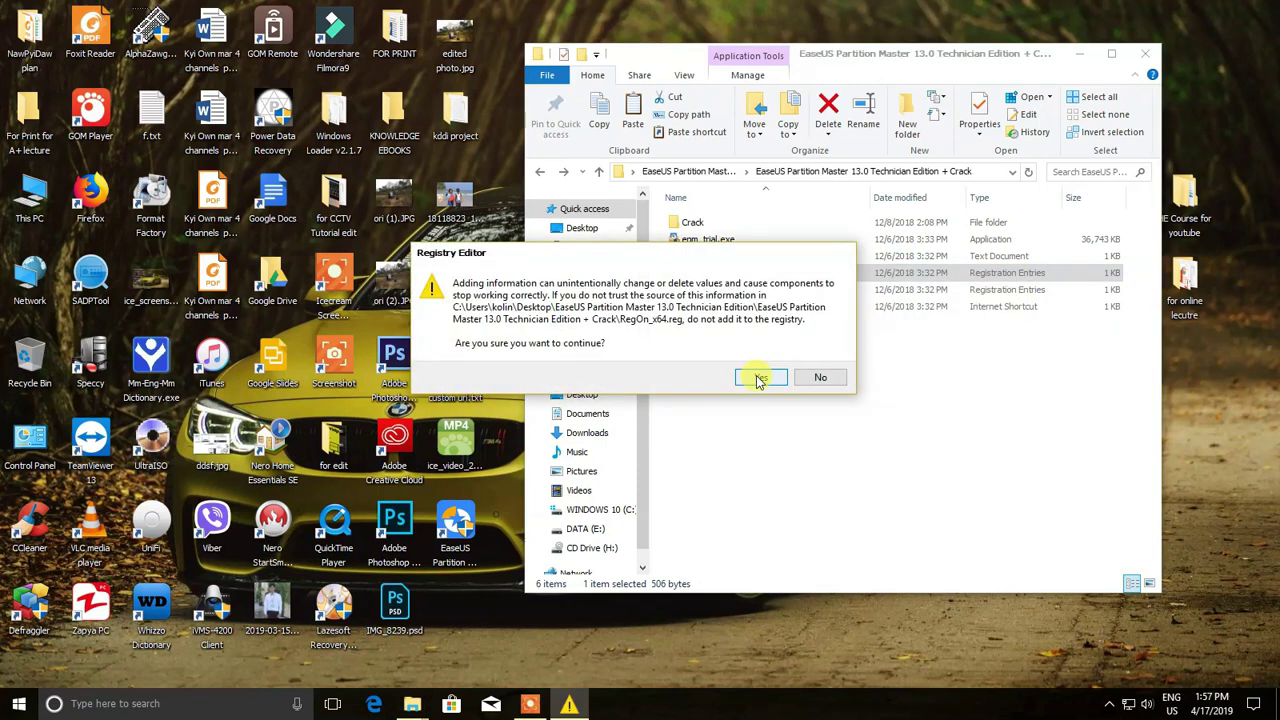
left_click(758, 378)
left_click(820, 361)
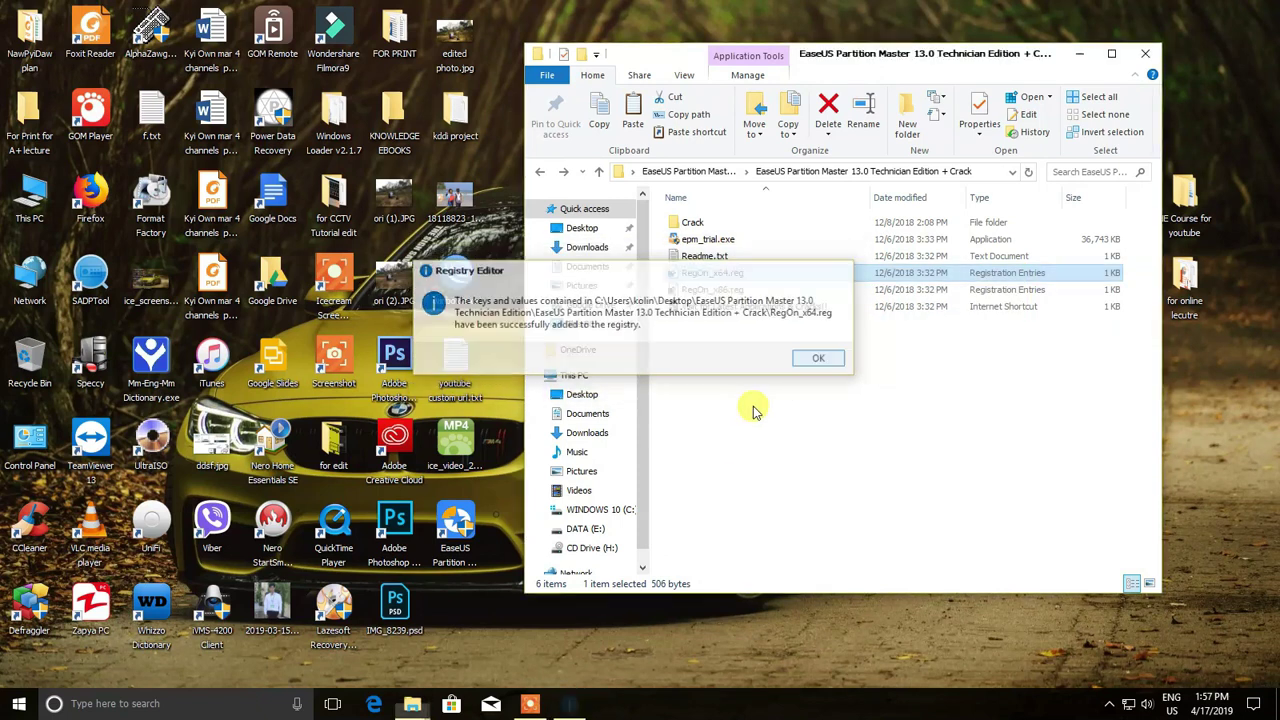
- Clear the file selection and close the EaseUS Partition Master 13.0 Technician Edition + Crack folder window
left_click(836, 490)
left_click(1150, 53)
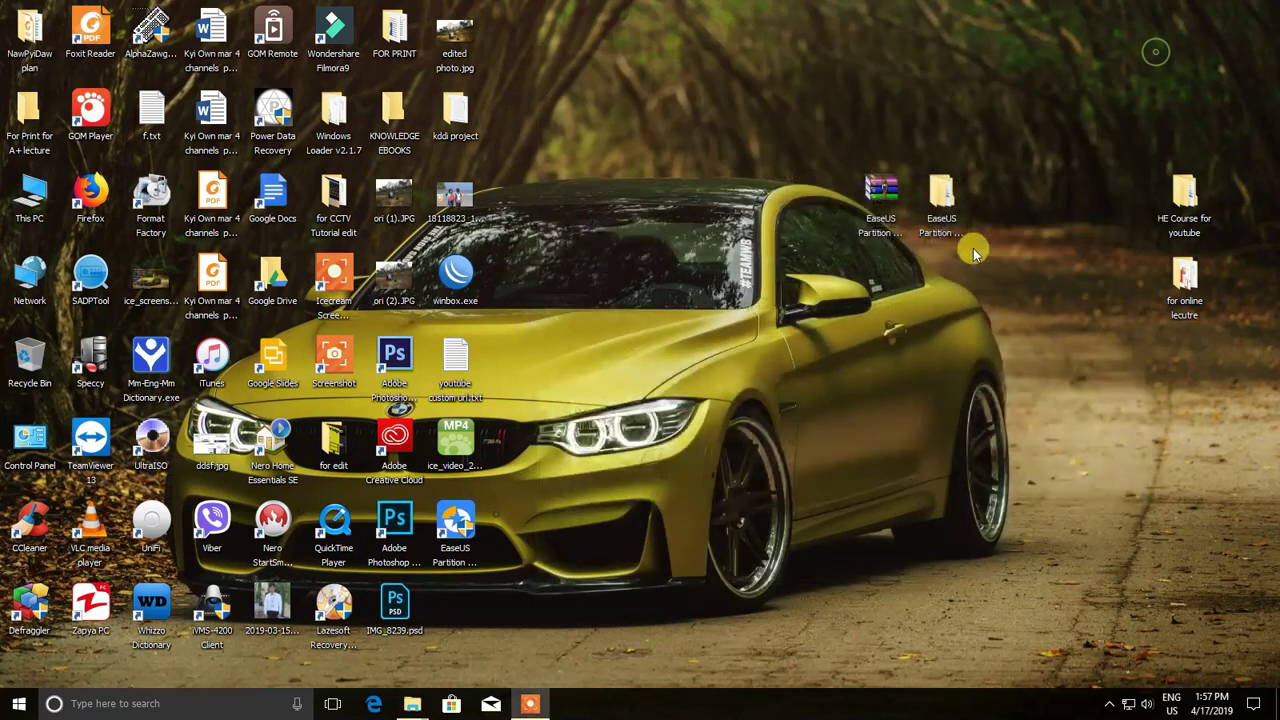
right_click(943, 306)
left_click(967, 348)
right_click(768, 290)
left_click(806, 332)
right_click(712, 290)
left_click(759, 350)
right_click(760, 328)
left_click(788, 390)
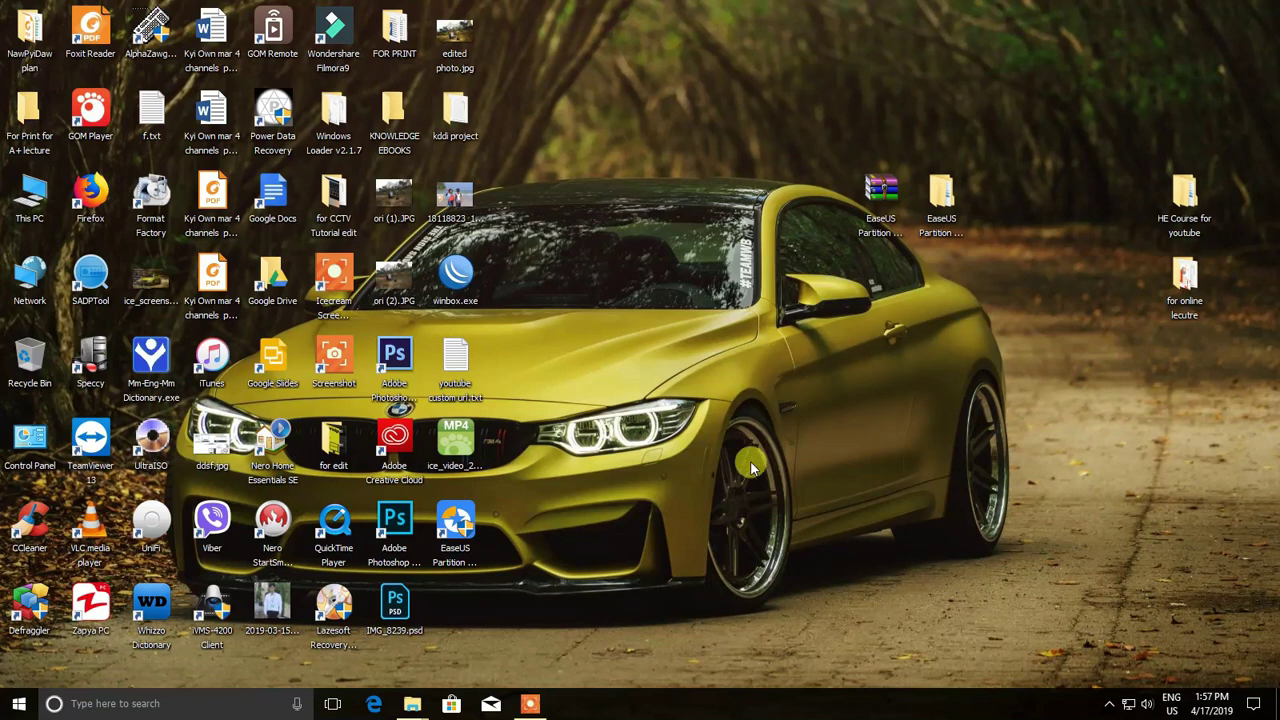
- Launch EaseUS Partition Master 13.0 from its desktop shortcut as administrator and allow epm0.exe to make changes to the device
left_click(446, 512)
right_click(450, 514)
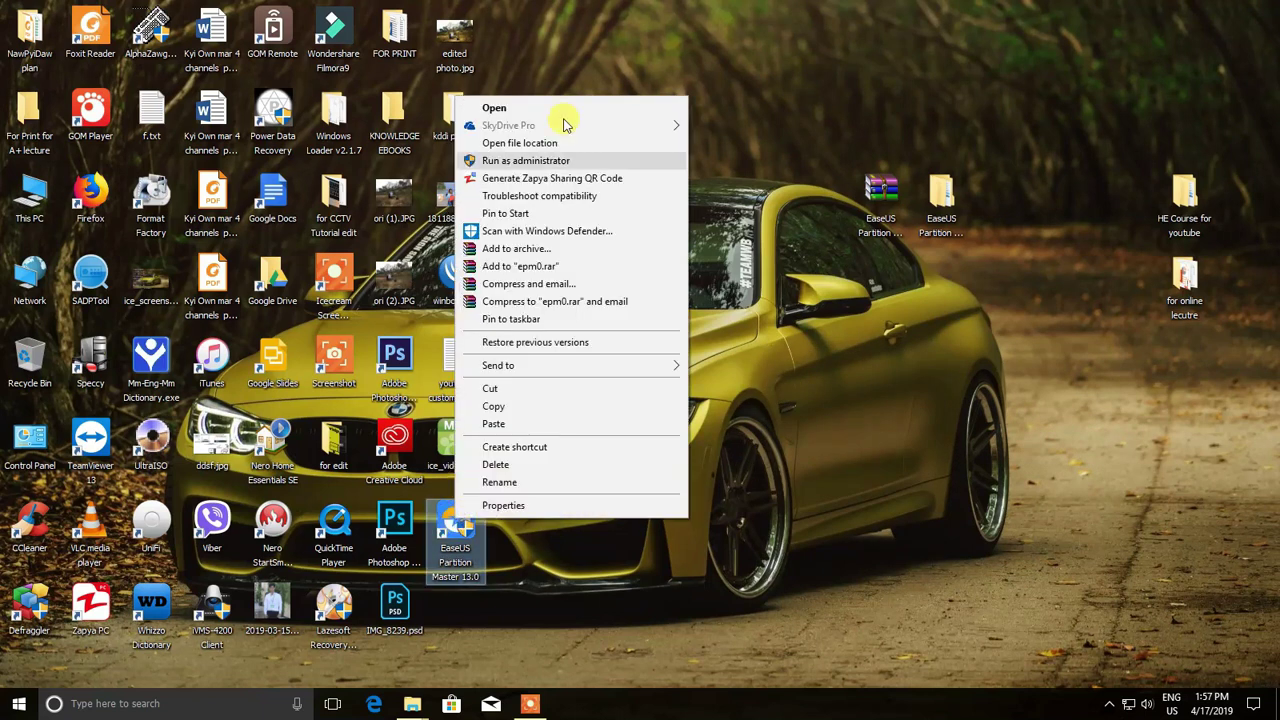
left_click(553, 163)
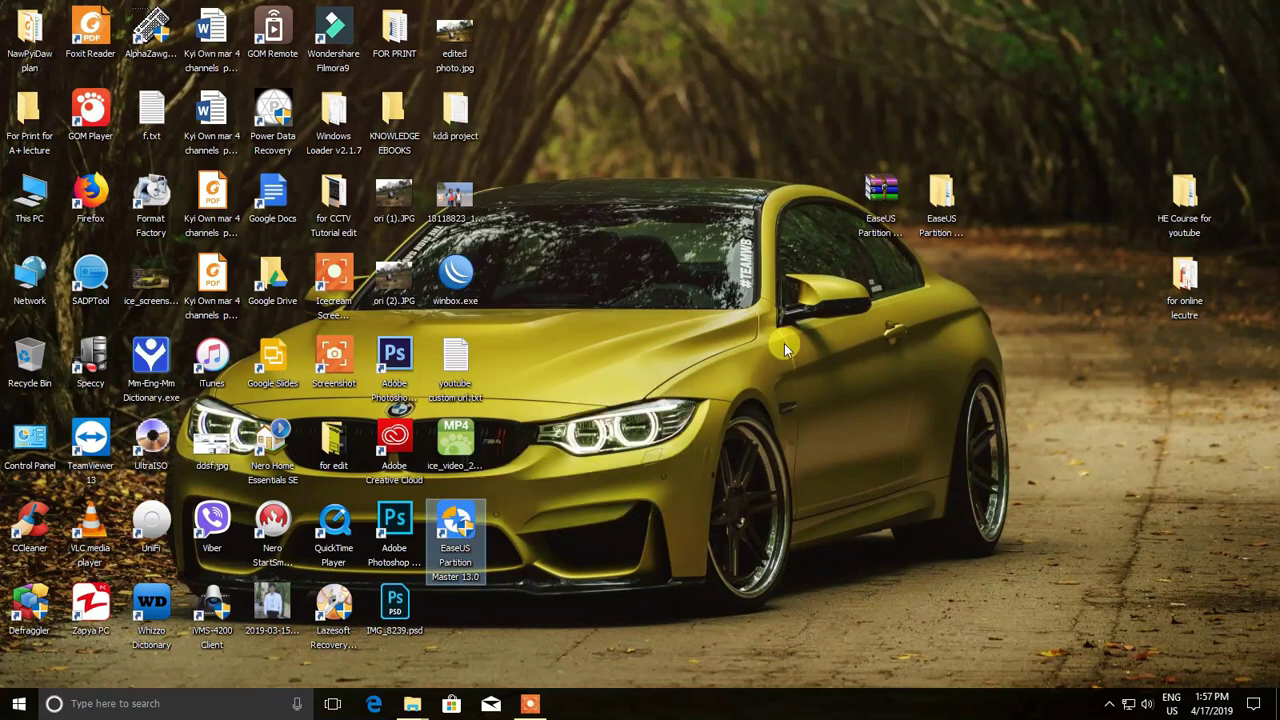
right_click(473, 530)
left_click(521, 175)
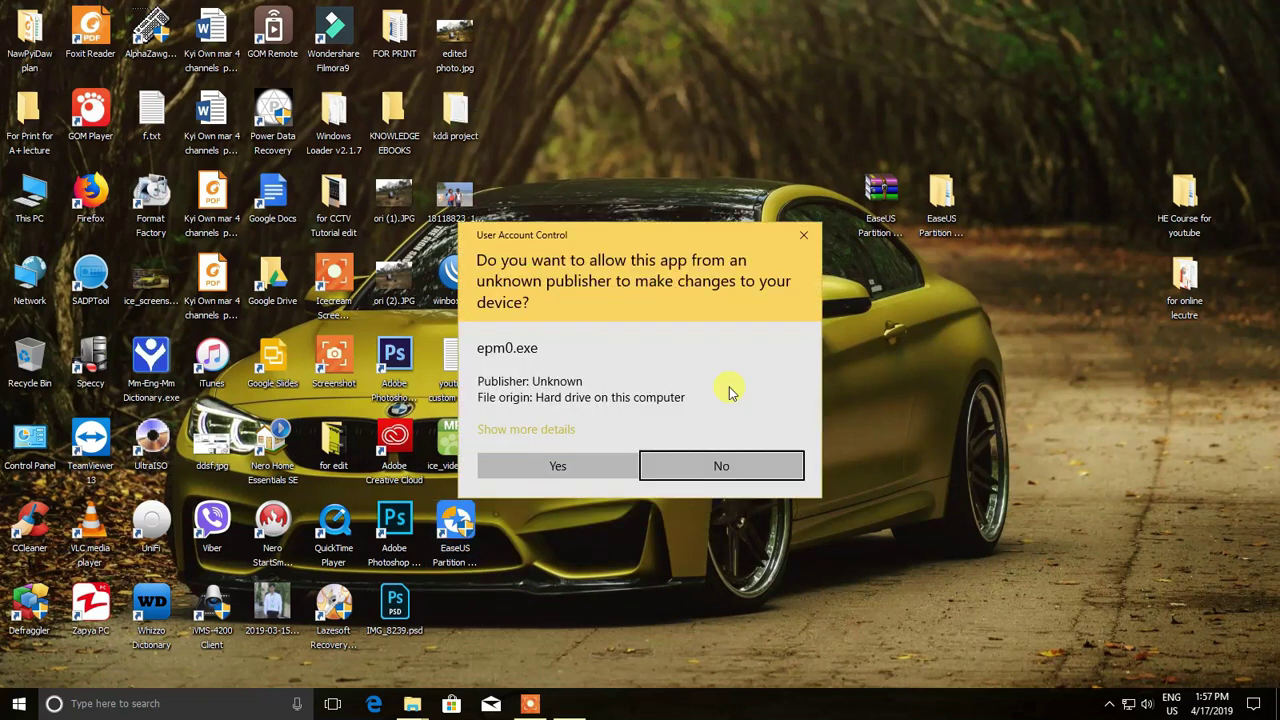
left_click(612, 460)
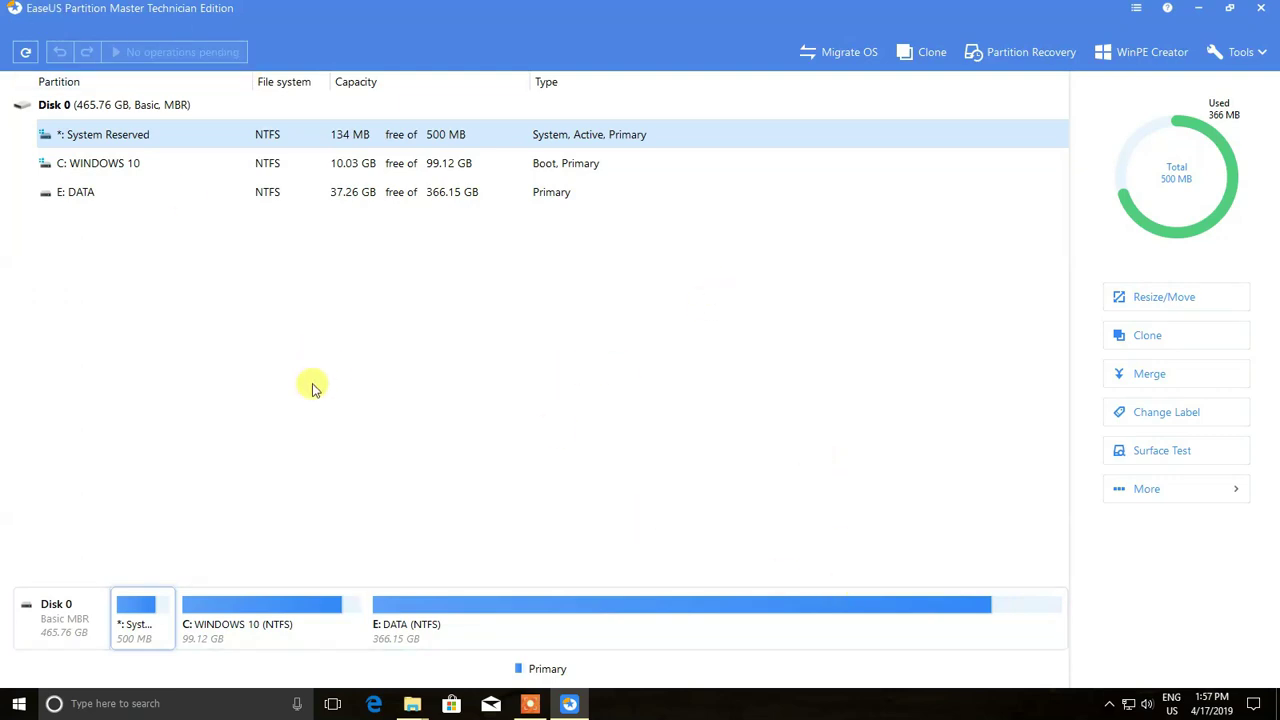
- Compare the capacity and free space of the C: WINDOWS 10 and E: DATA partitions by selecting each in turn
left_click(149, 166)
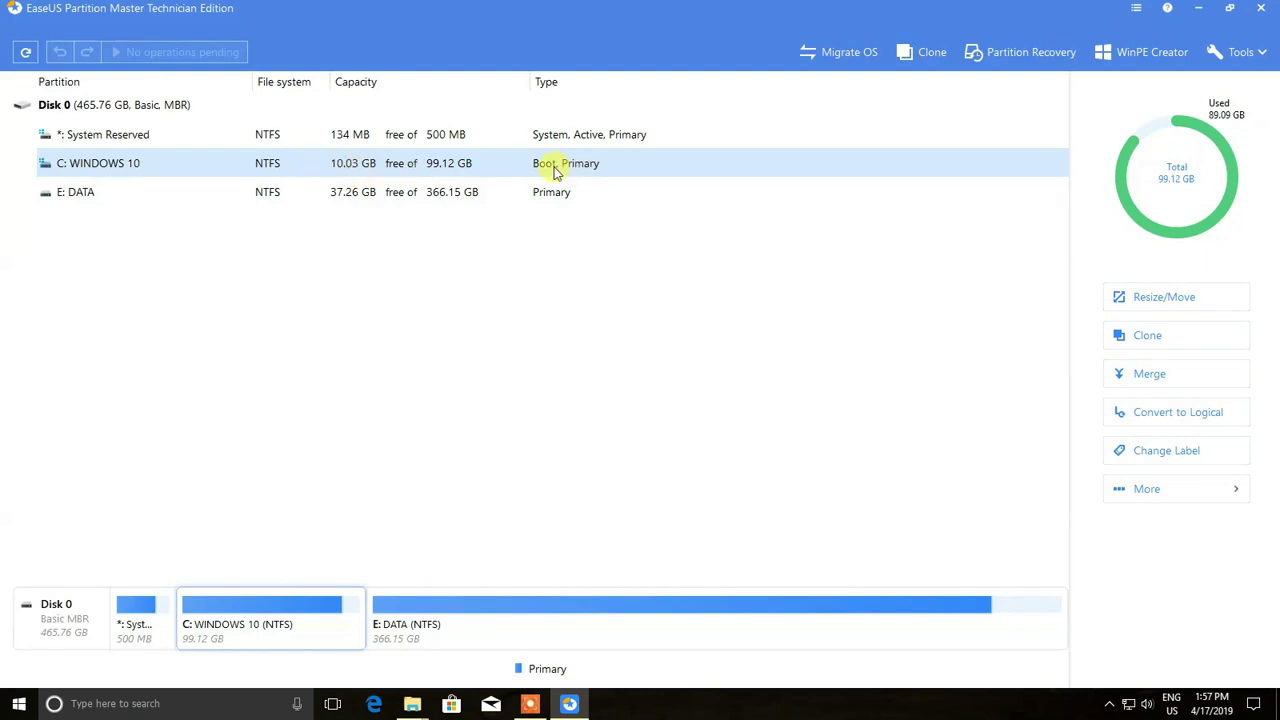
left_click(129, 203)
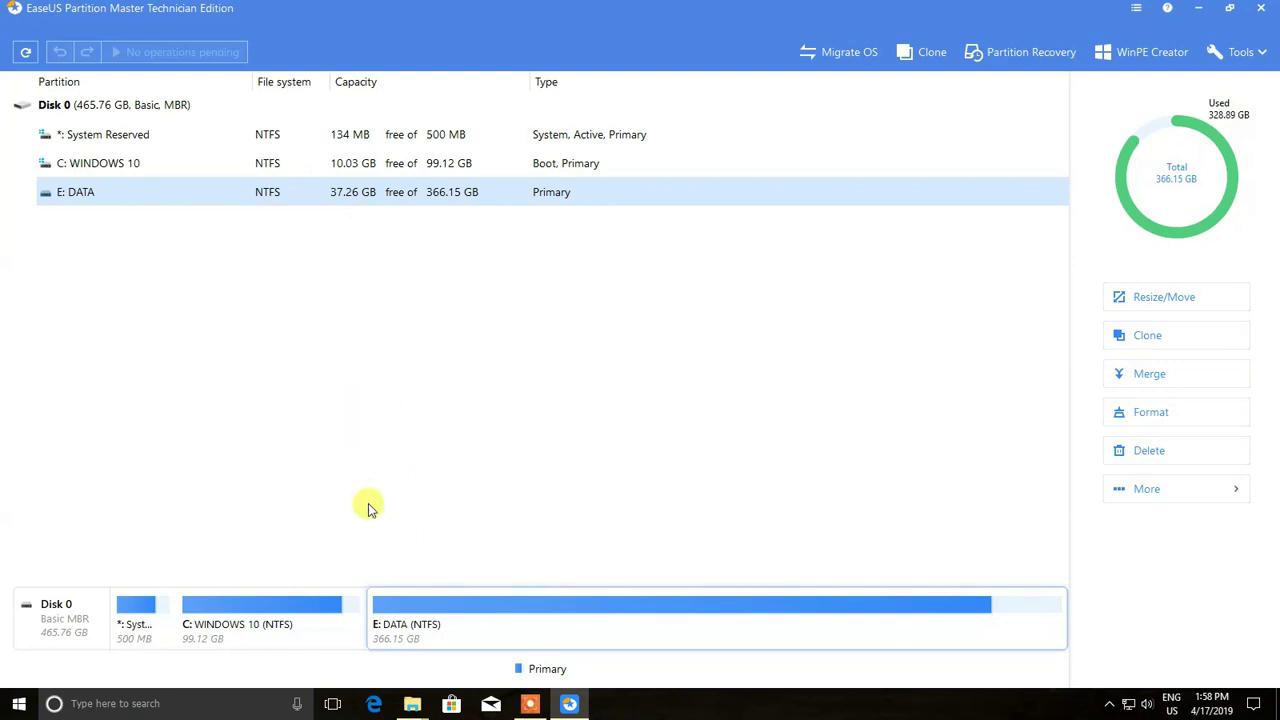
left_click(286, 629)
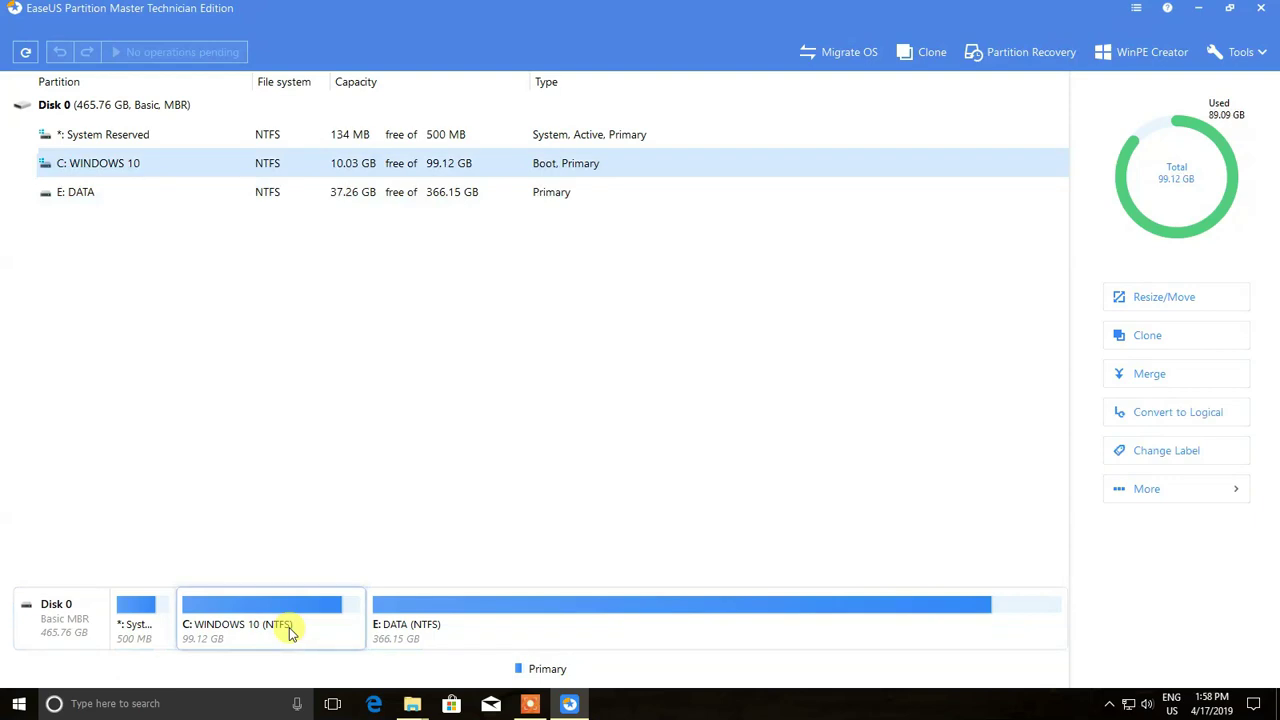
left_click(463, 632)
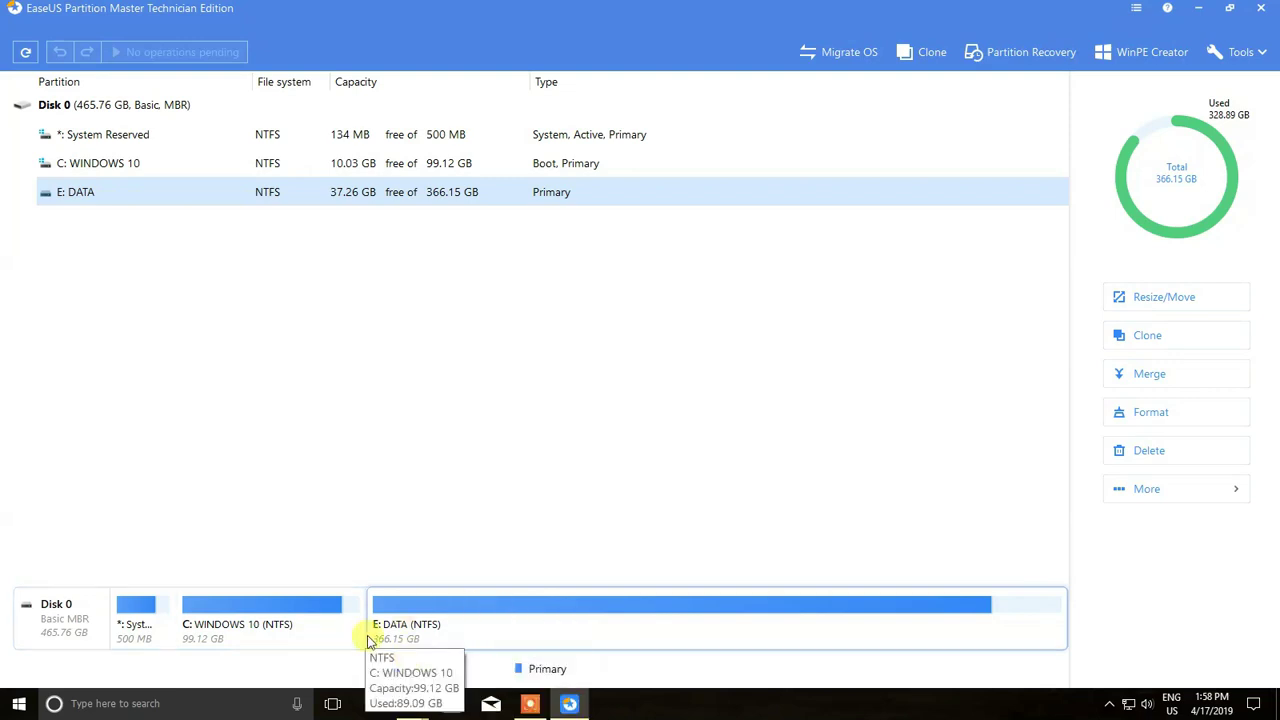
left_click(277, 639)
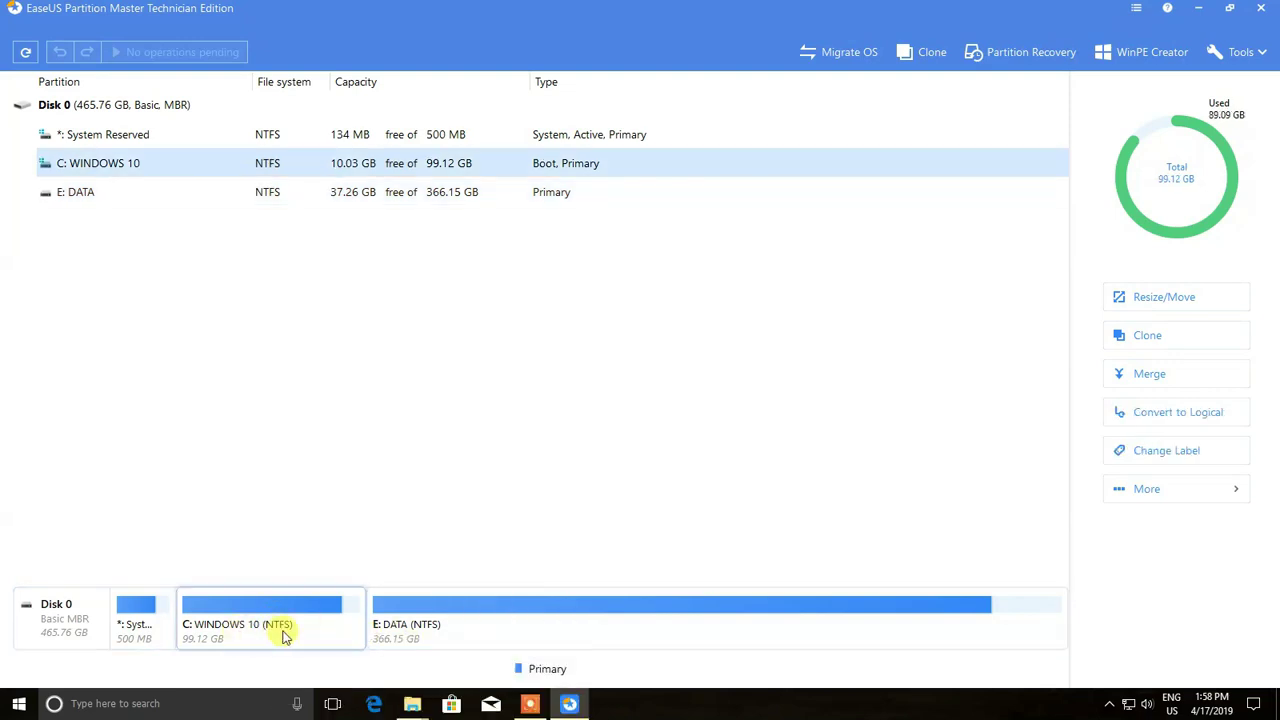
left_click(503, 643)
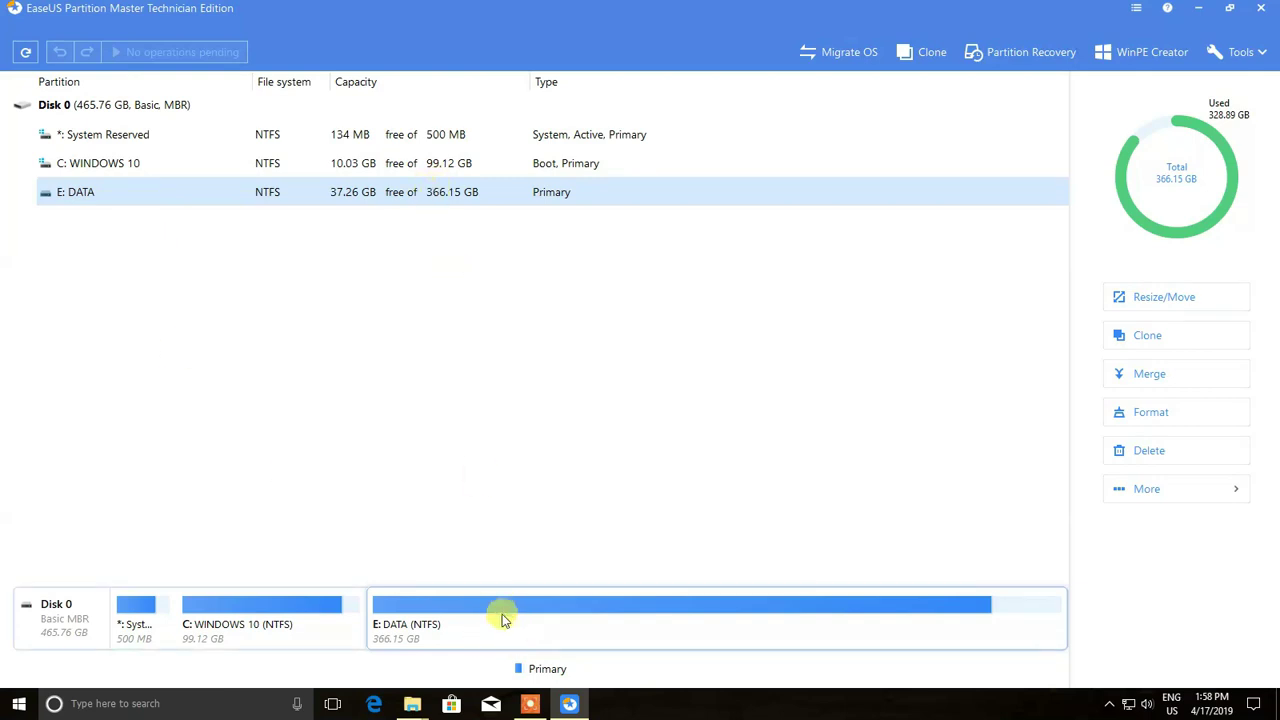
left_click(215, 624)
left_click(462, 628)
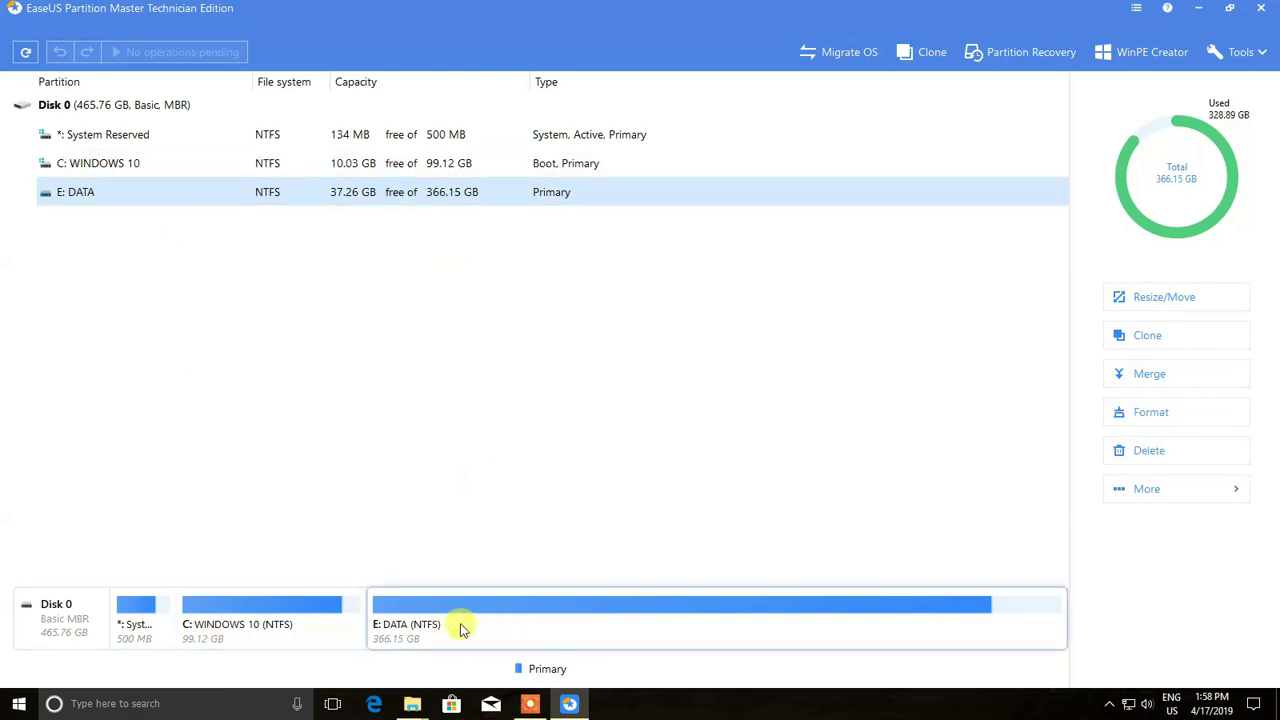
right_click(459, 626)
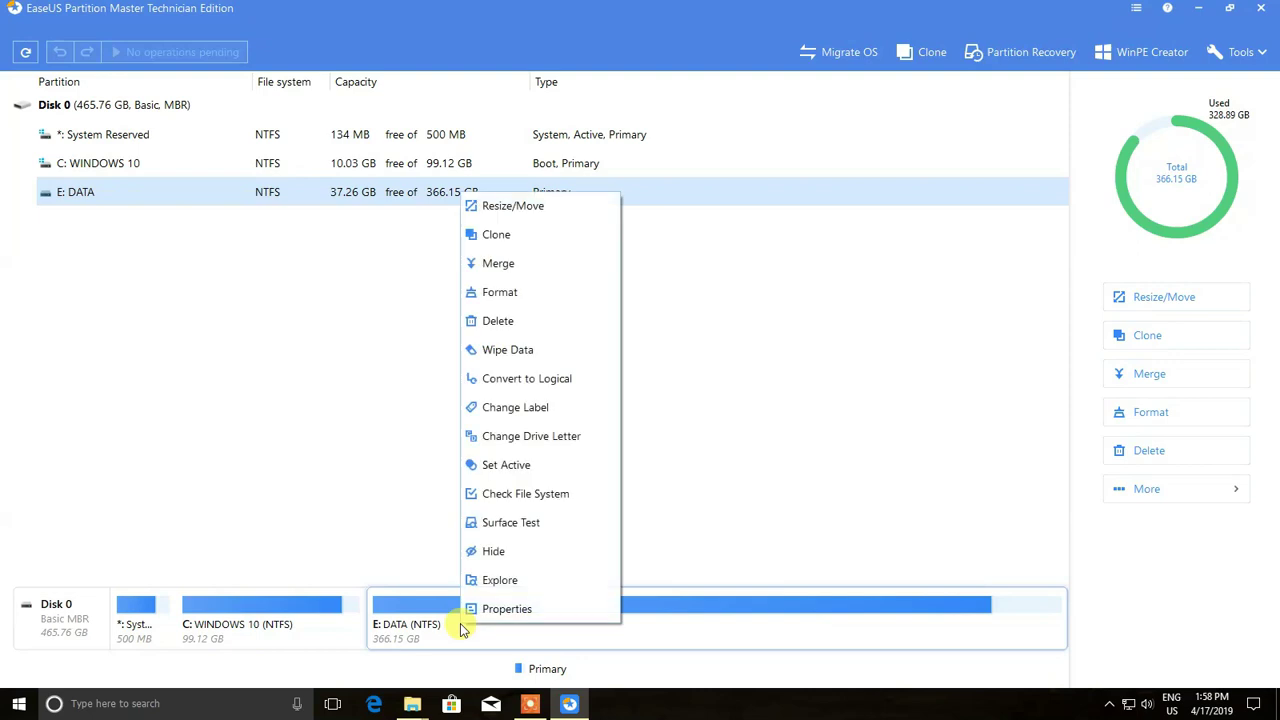
left_click(502, 210)
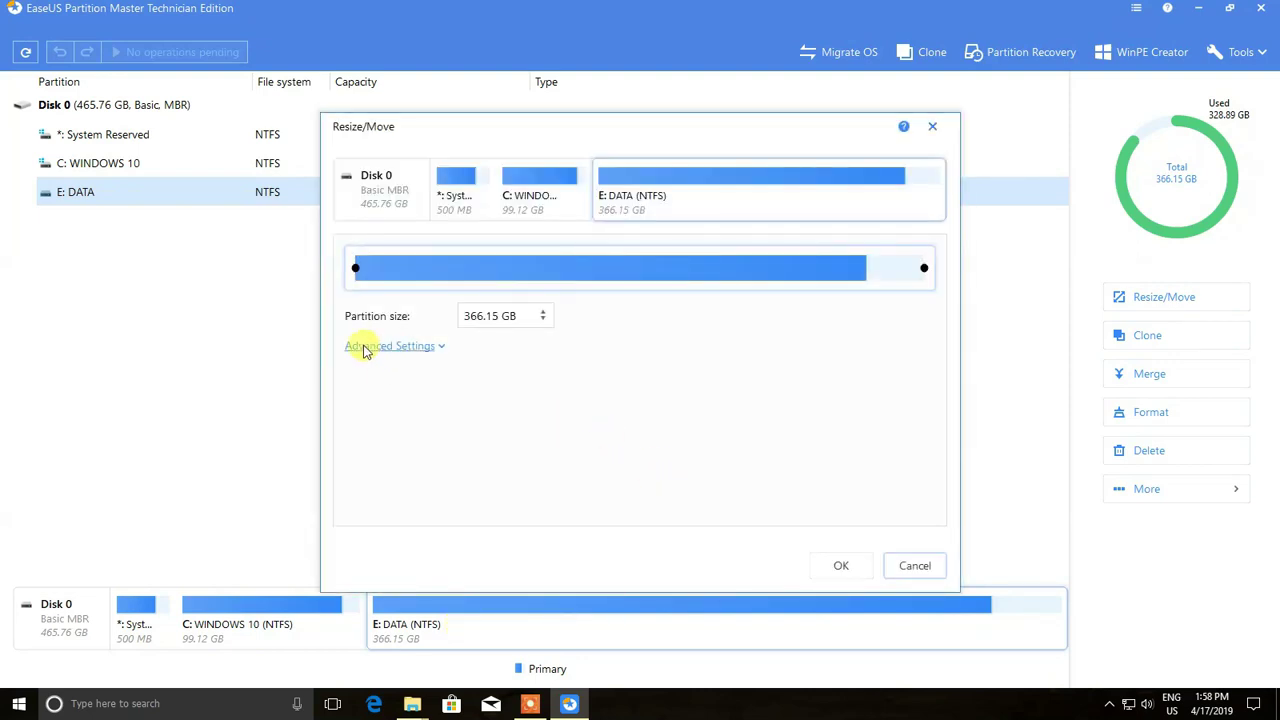
left_click(392, 346)
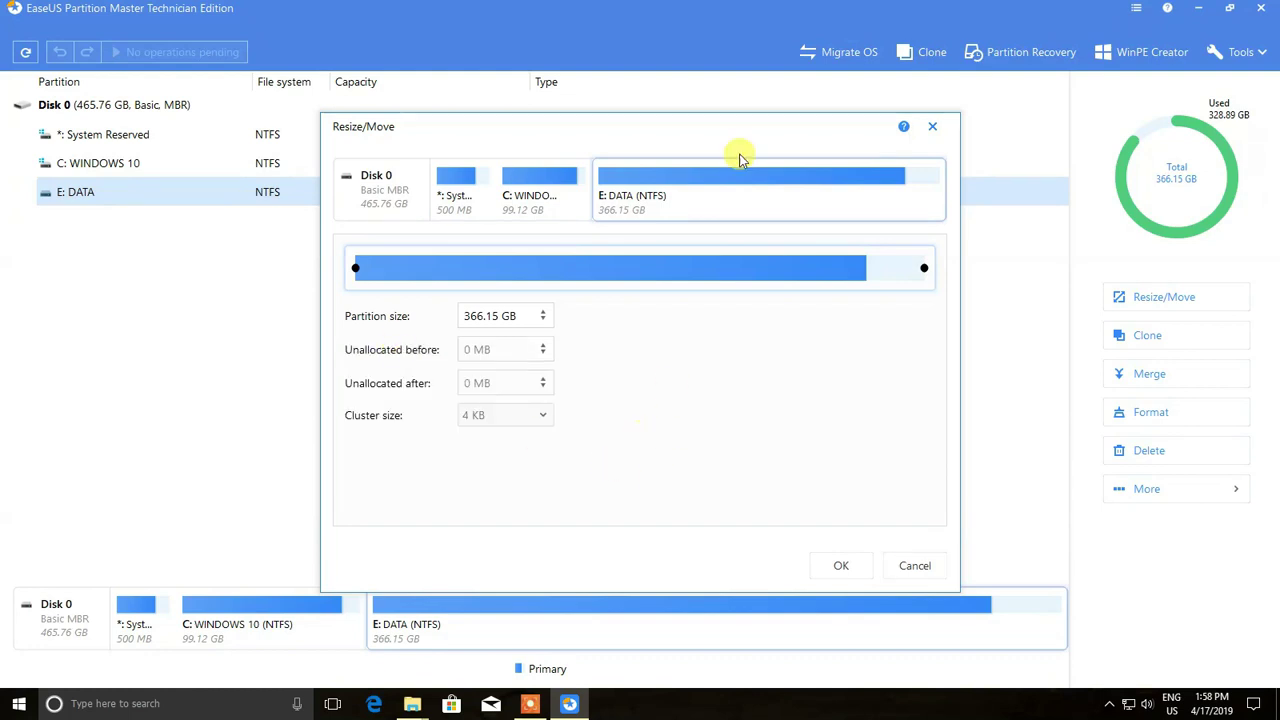
left_click_drag(734, 129, 737, 71)
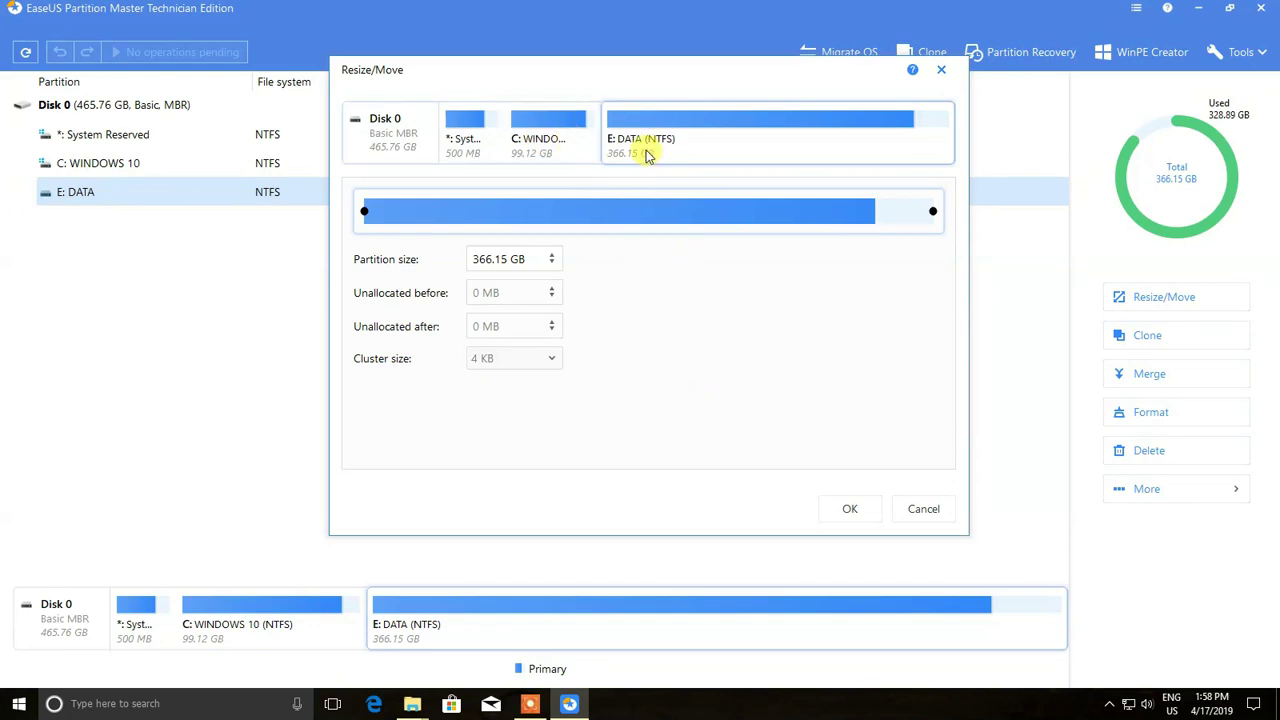
mouse_move(637, 152)
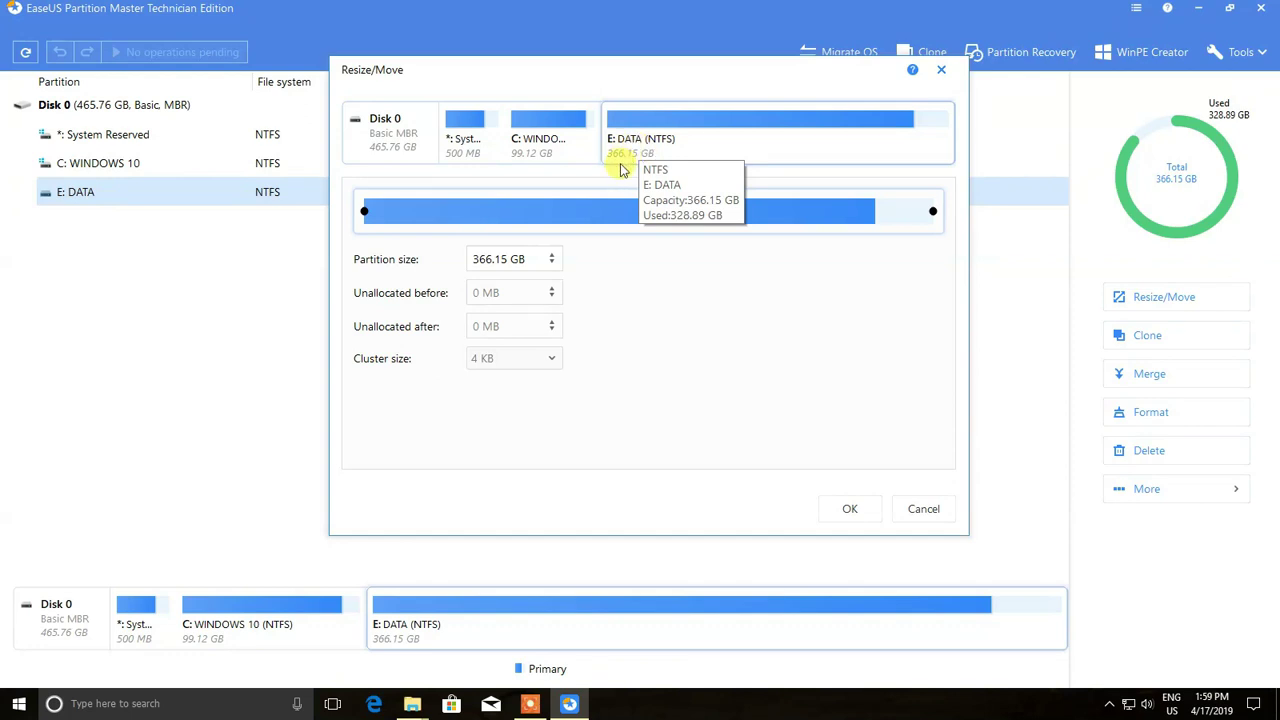
left_click(941, 69)
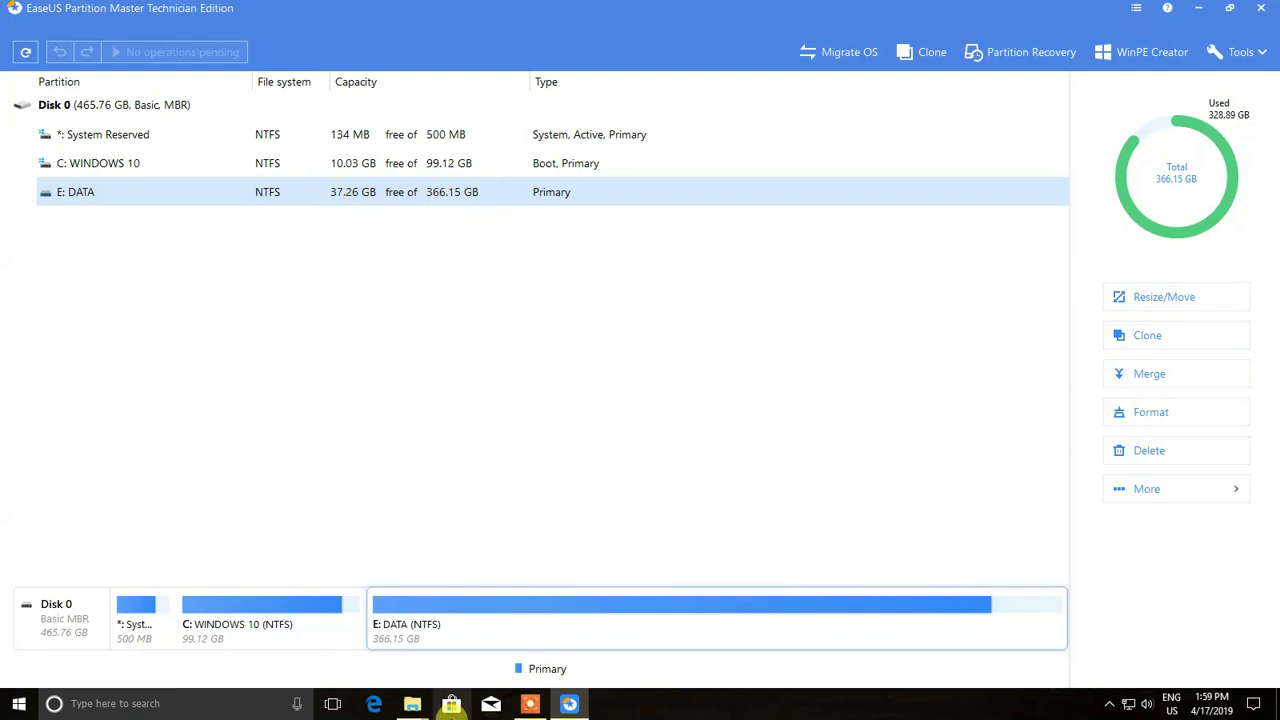
- Review how C: WINDOWS 10 and E: DATA adjoin on Disk 0 and examine the capacity and used space of E:
left_click(229, 620)
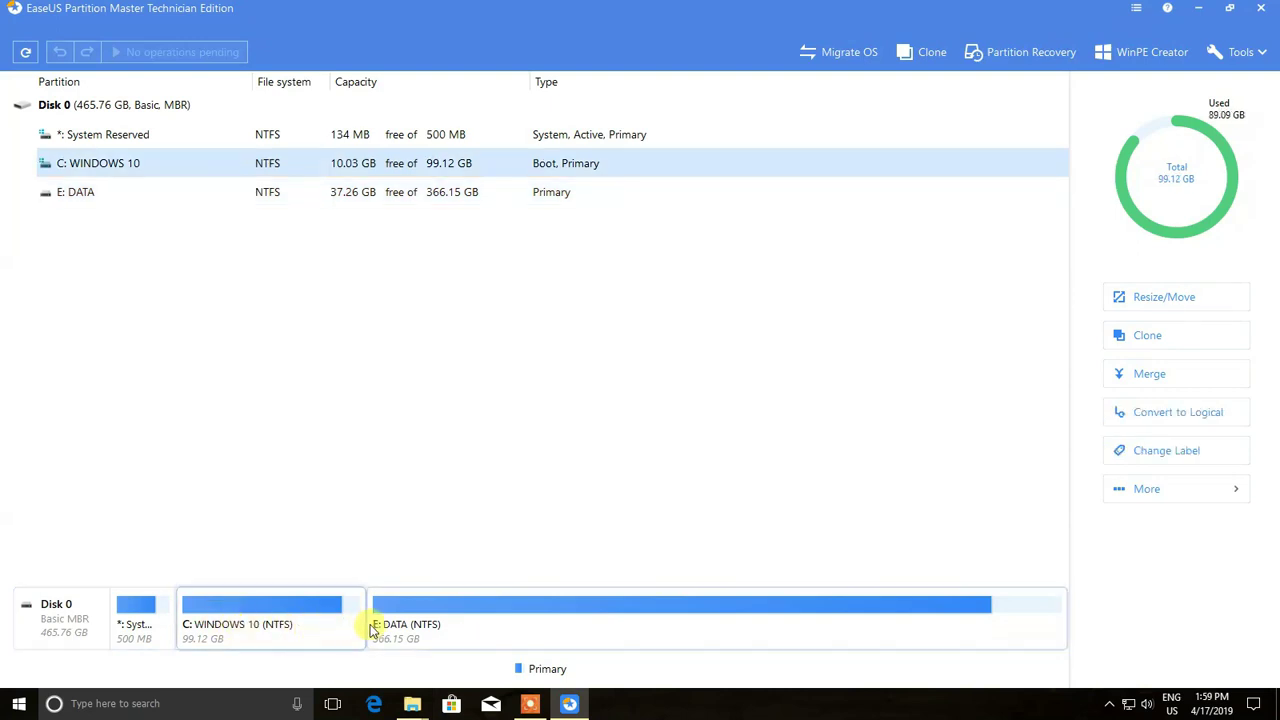
left_click(390, 624)
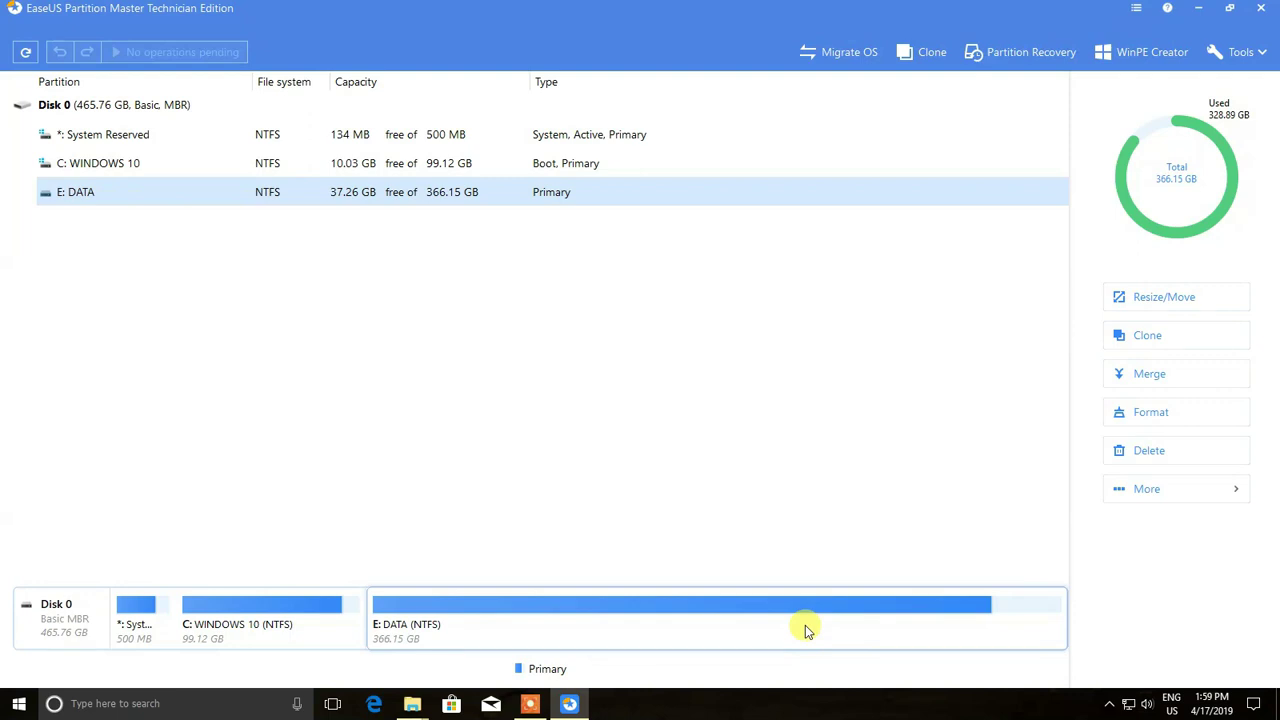
mouse_move(805, 625)
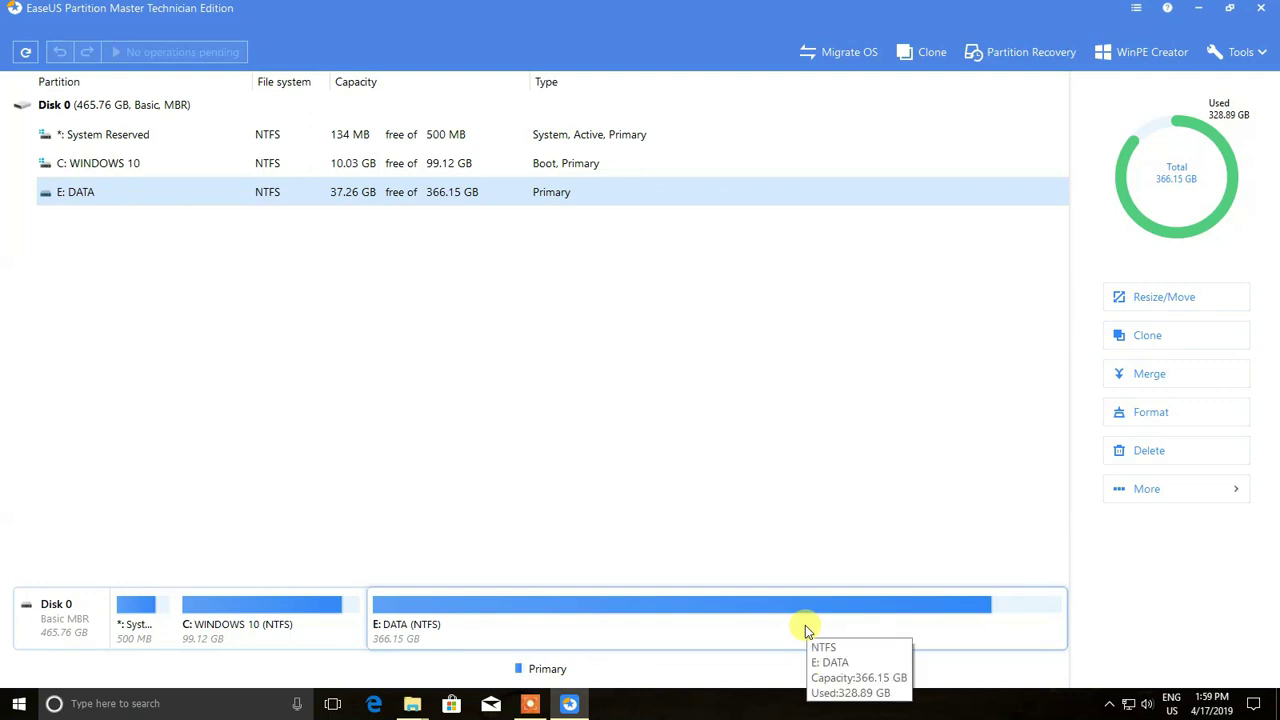
left_click(297, 643)
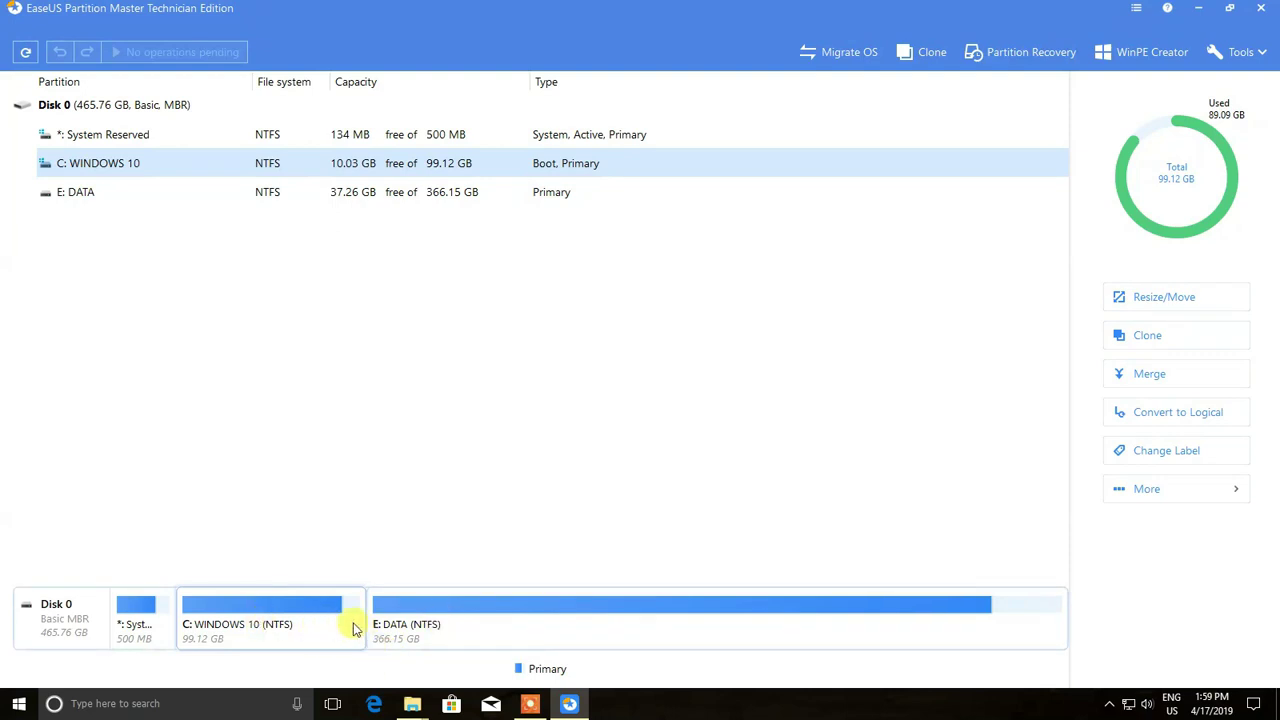
- Open the Resize/Move settings for the E: DATA partition and expand the advanced settings
left_click(441, 617)
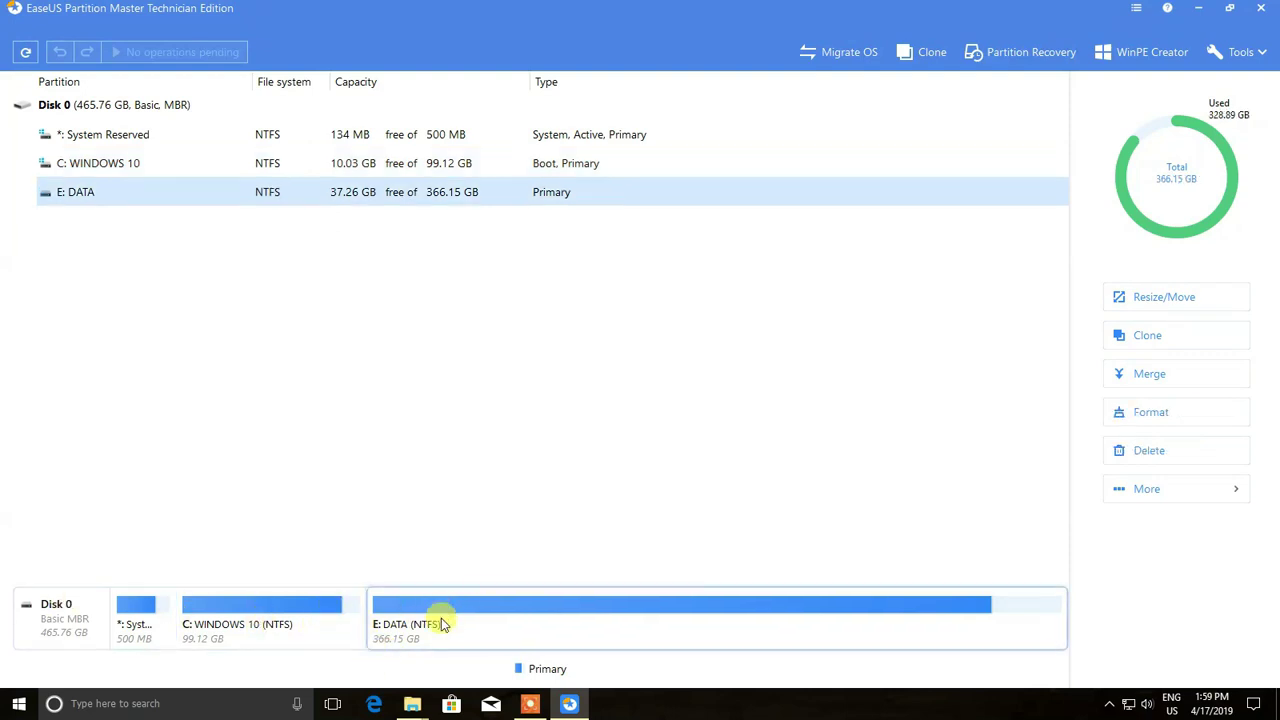
right_click(443, 623)
left_click(468, 204)
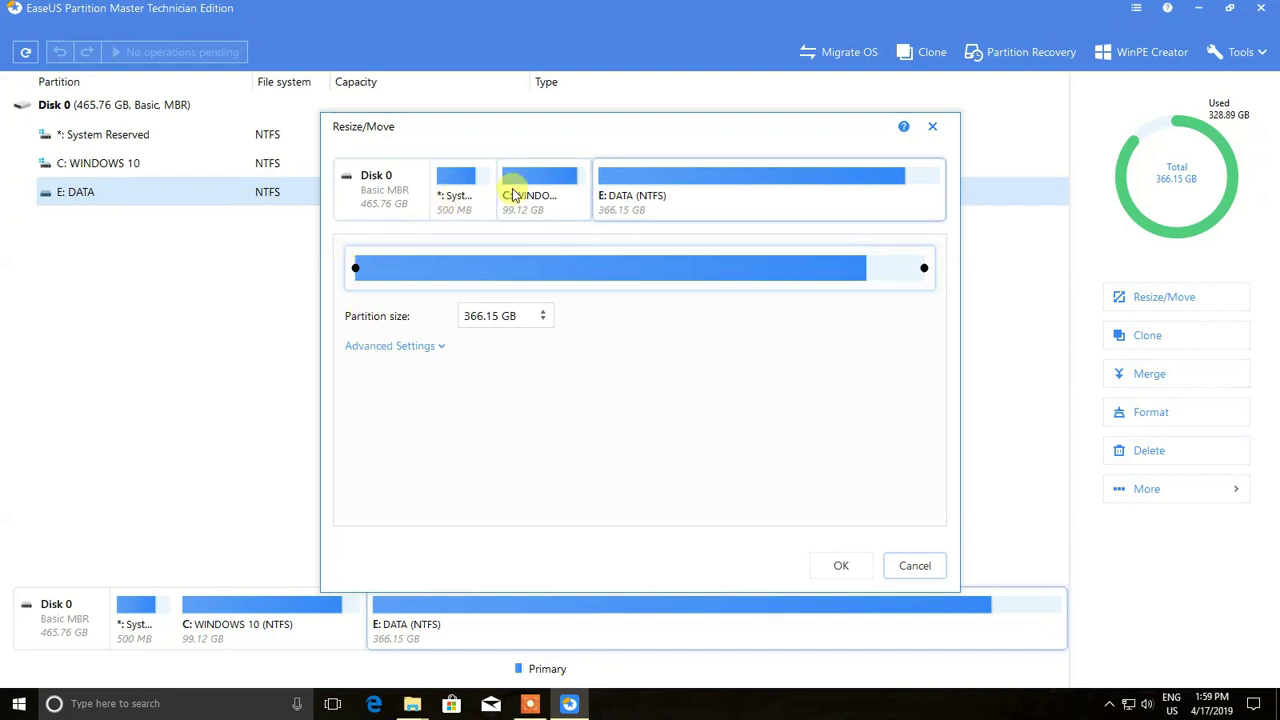
left_click(383, 346)
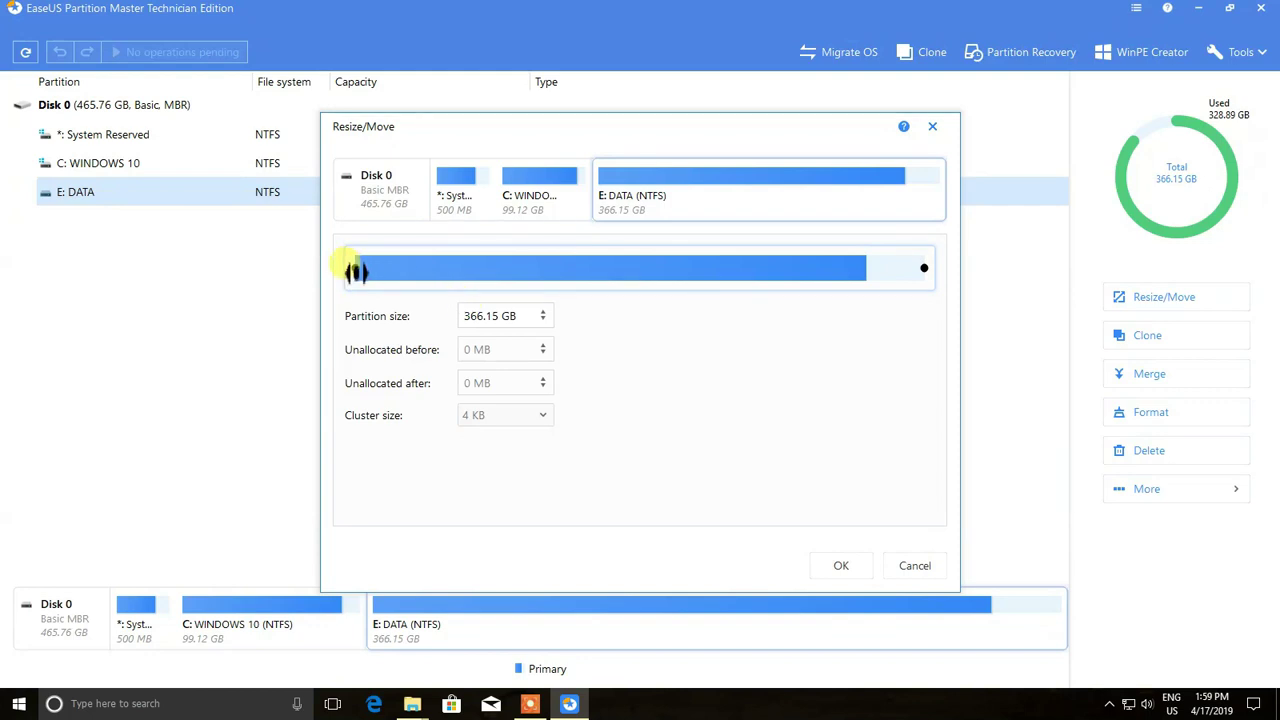
- Try placing unallocated space before and after E: DATA, including 37.03 GB on either side, ending with 10.29 GB before it
left_click_drag(356, 270, 372, 270)
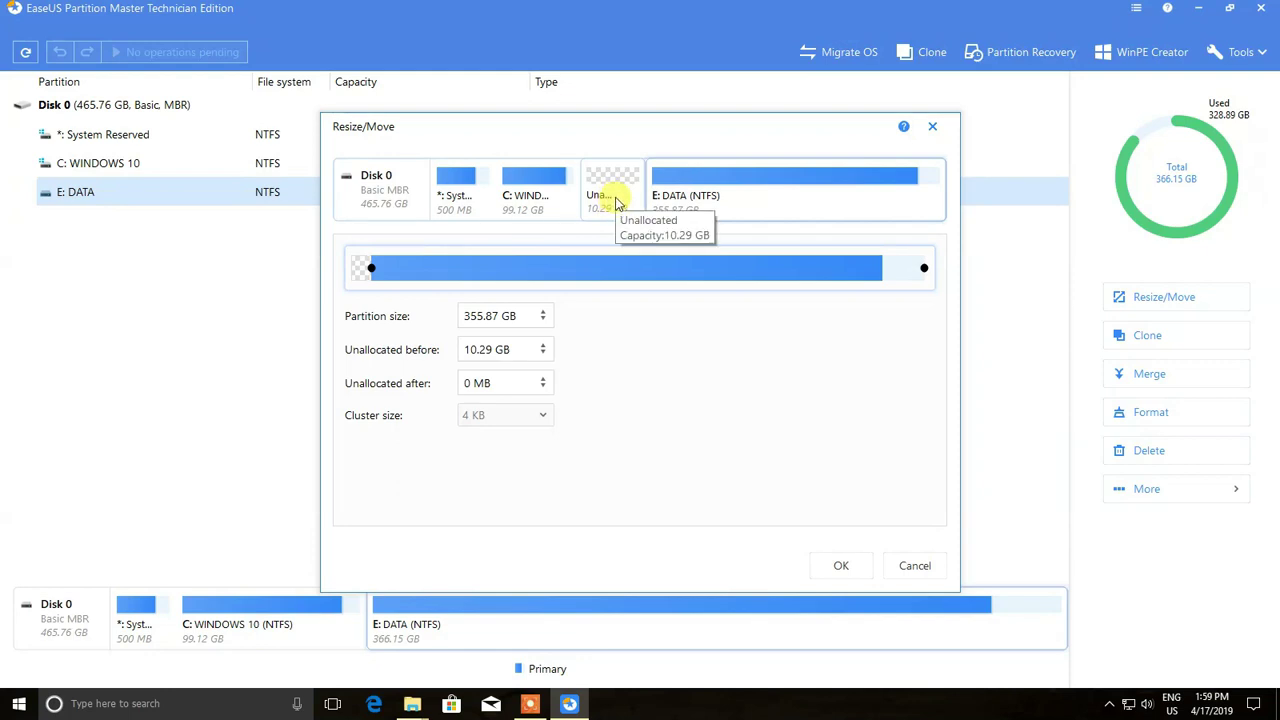
left_click_drag(375, 270, 346, 271)
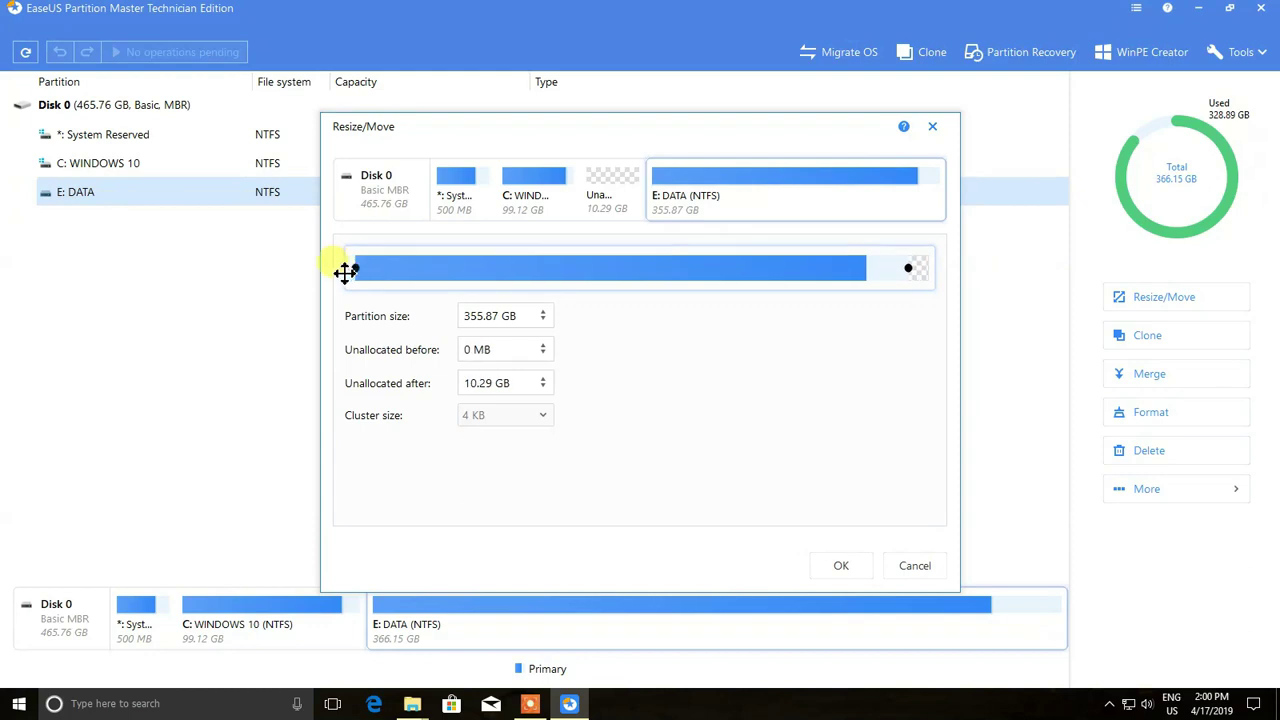
left_click_drag(912, 272, 870, 273)
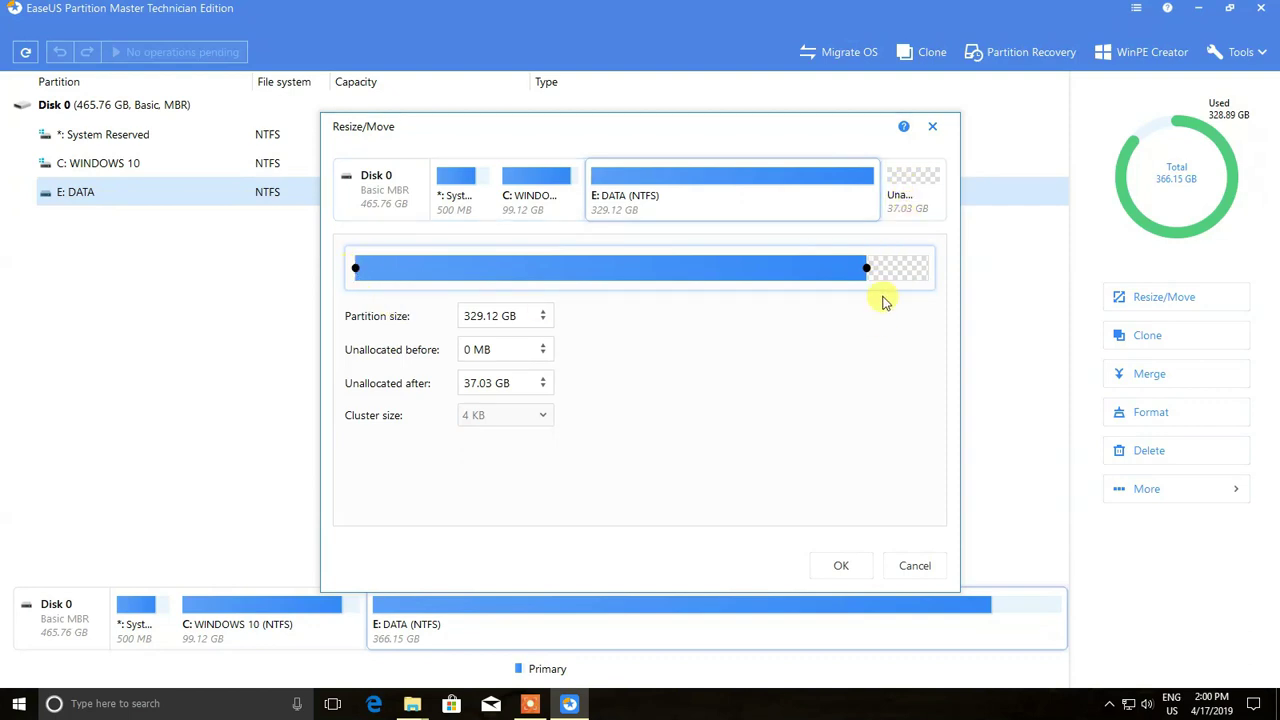
left_click_drag(870, 272, 991, 271)
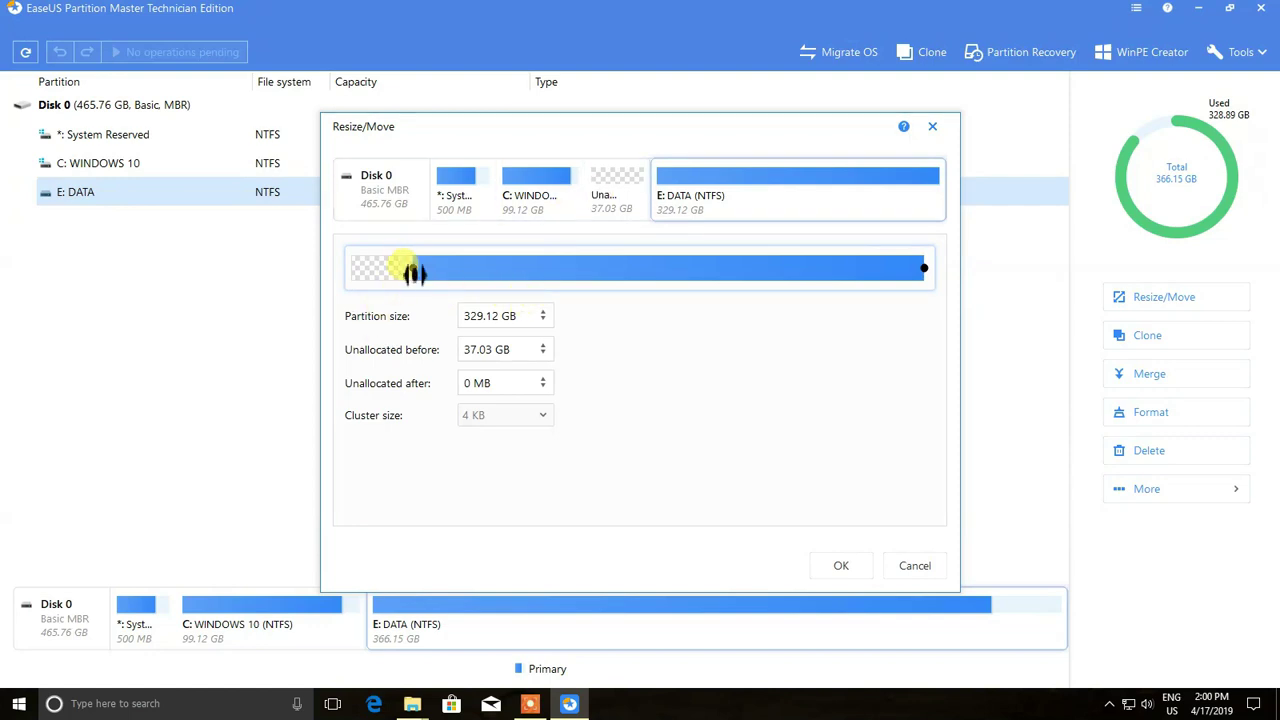
left_click_drag(413, 272, 372, 272)
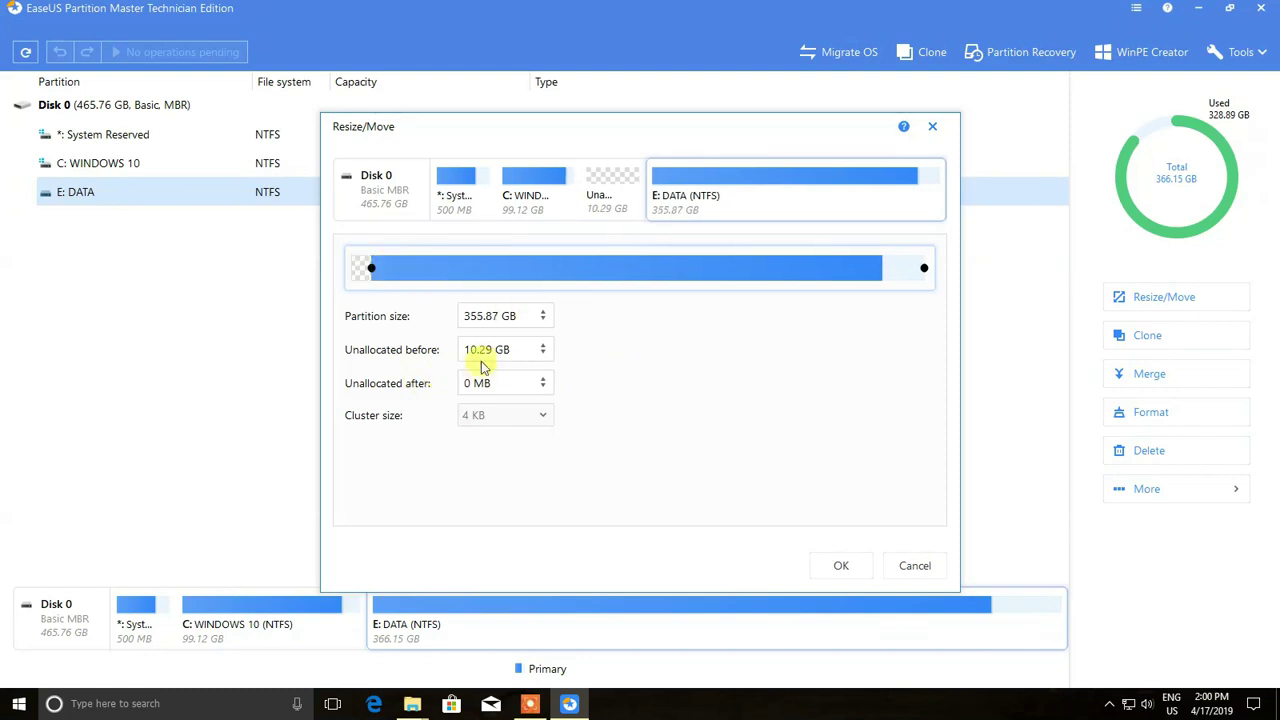
left_click(842, 566)
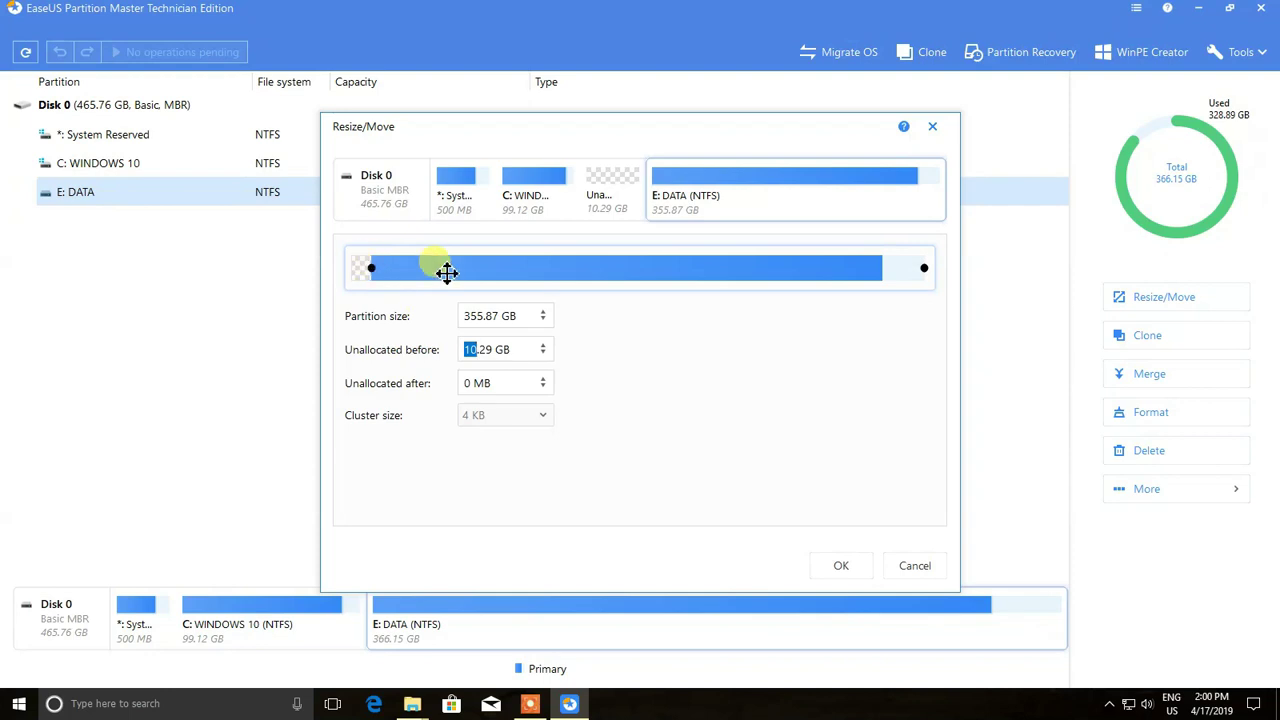
- Resize the E: DATA partition to 355.35 GB, leaving 10.80 GB unallocated before it and 0 MB after it
left_click_drag(375, 268, 430, 285)
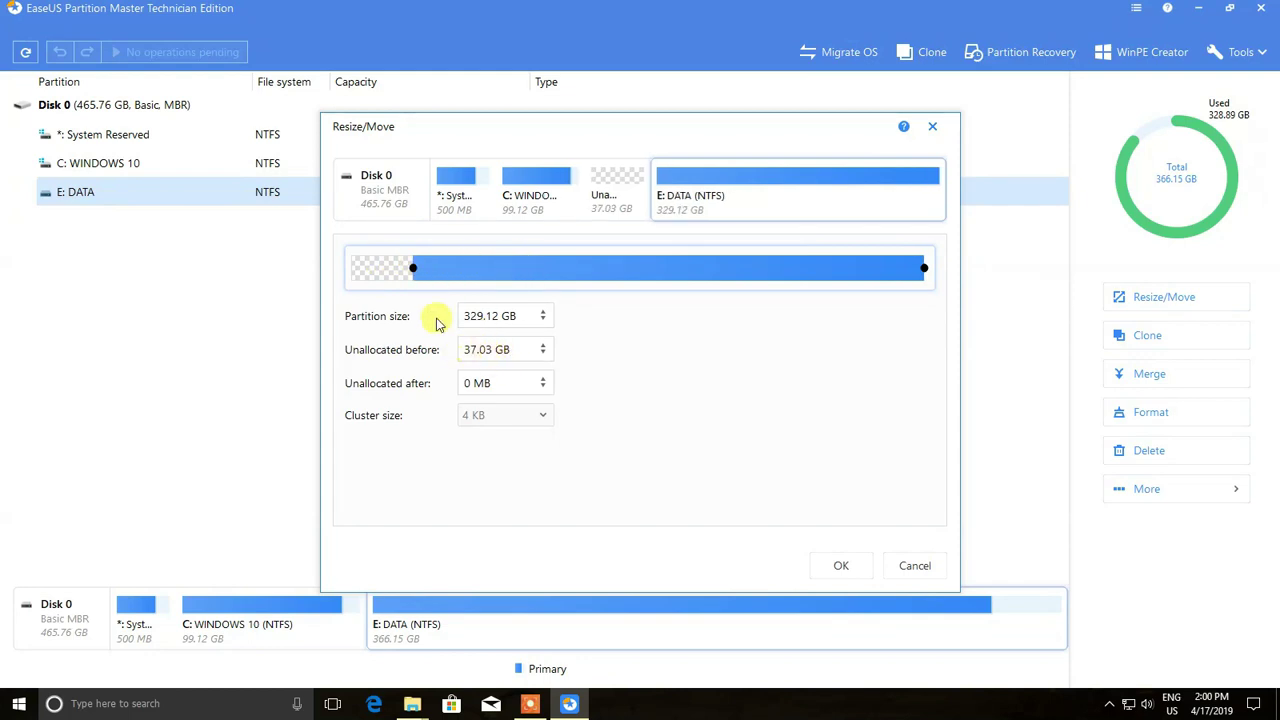
left_click_drag(420, 269, 374, 274)
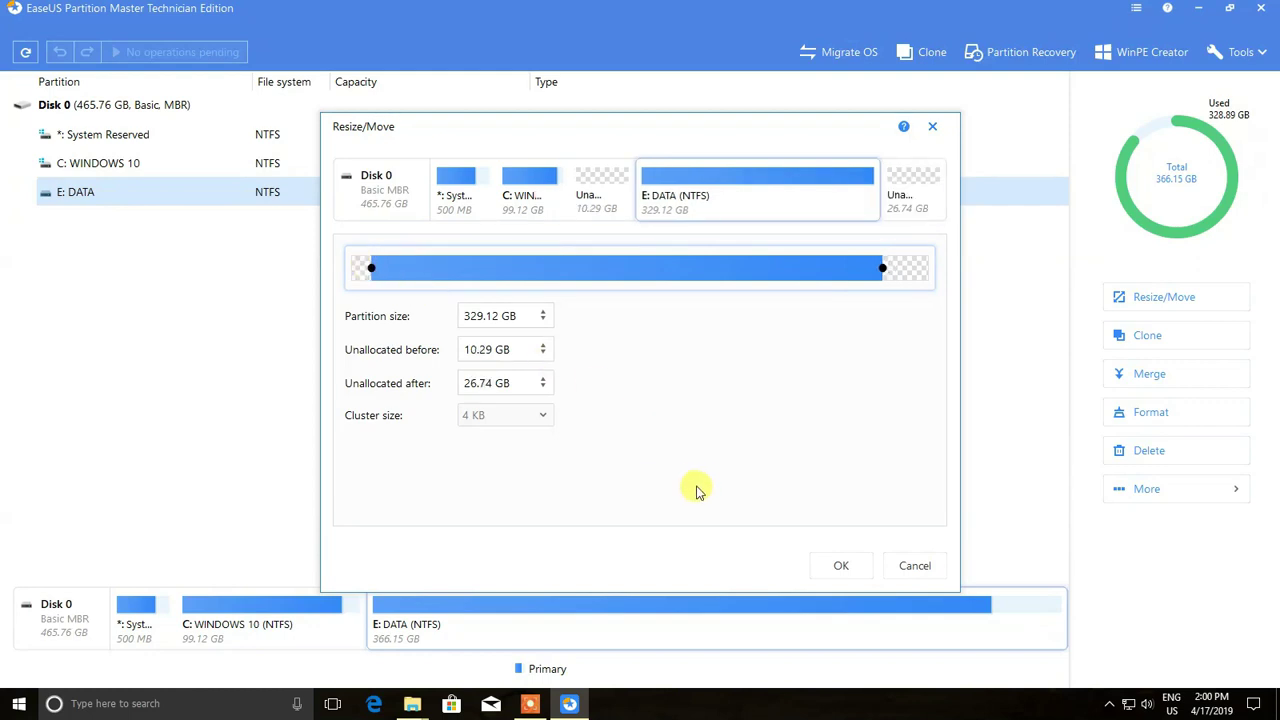
left_click_drag(880, 271, 984, 272)
left_click_drag(417, 268, 373, 272)
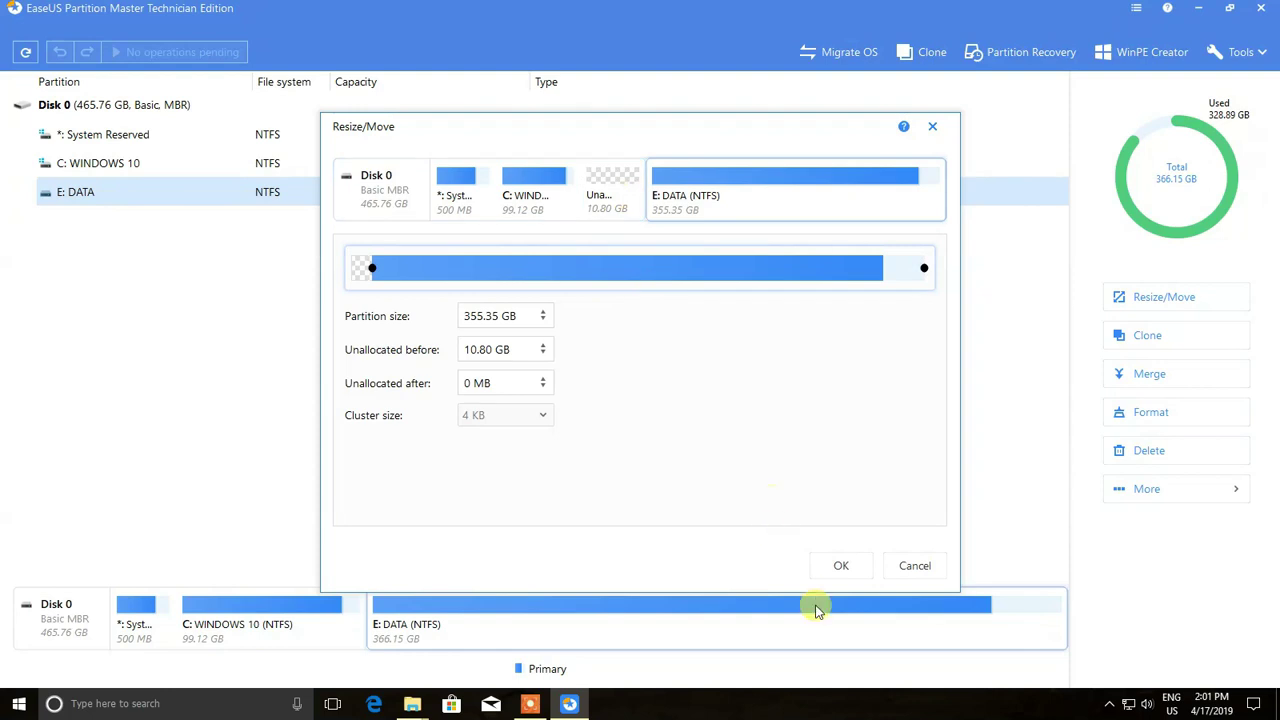
- Confirm the E: DATA resize and inspect the unallocated space between C: WINDOWS 10 and E: DATA
left_click(836, 567)
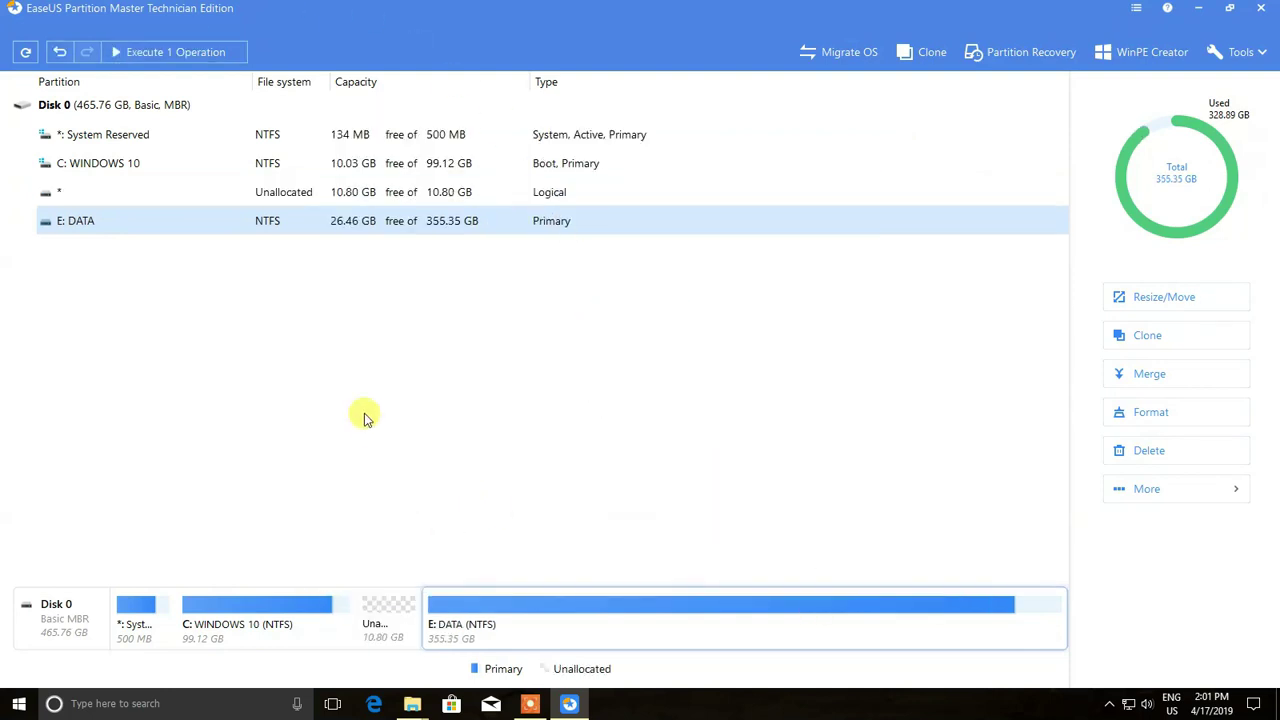
left_click(323, 194)
left_click(263, 638)
left_click(390, 628)
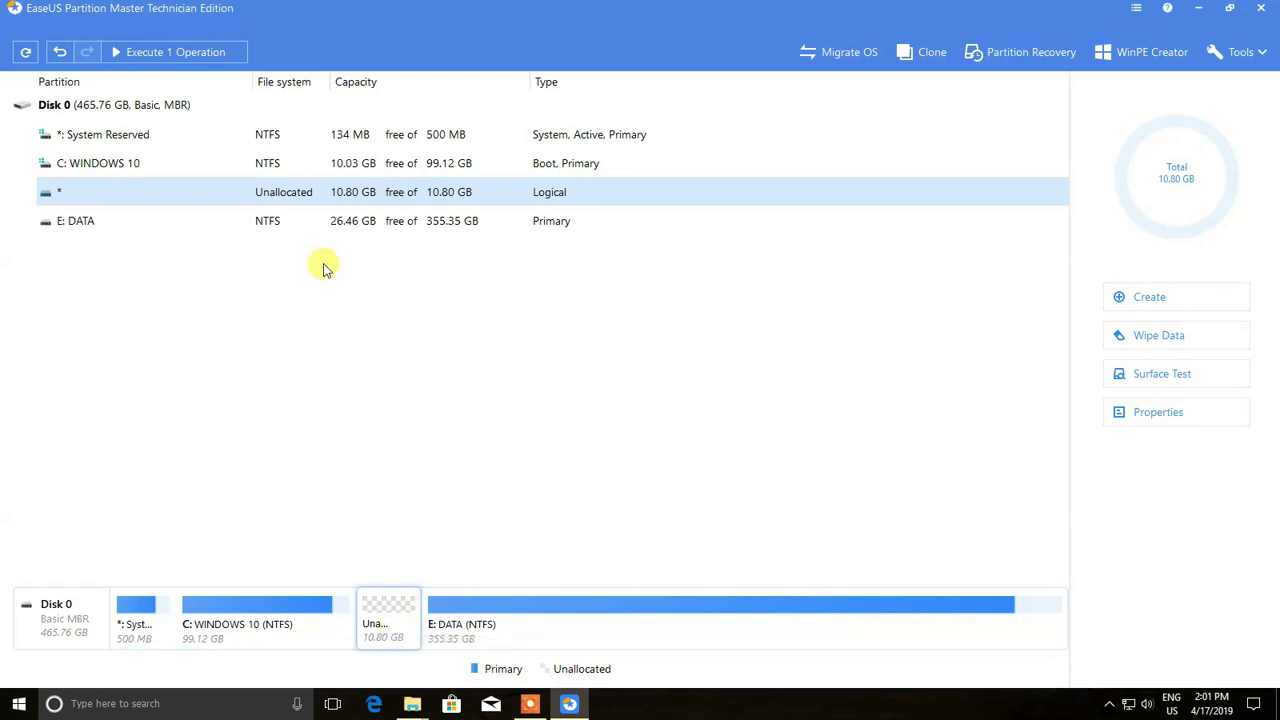
- Examine the operations available for C: WINDOWS 10 and E: DATA on either side of the unallocated space
left_click(278, 620)
right_click(276, 630)
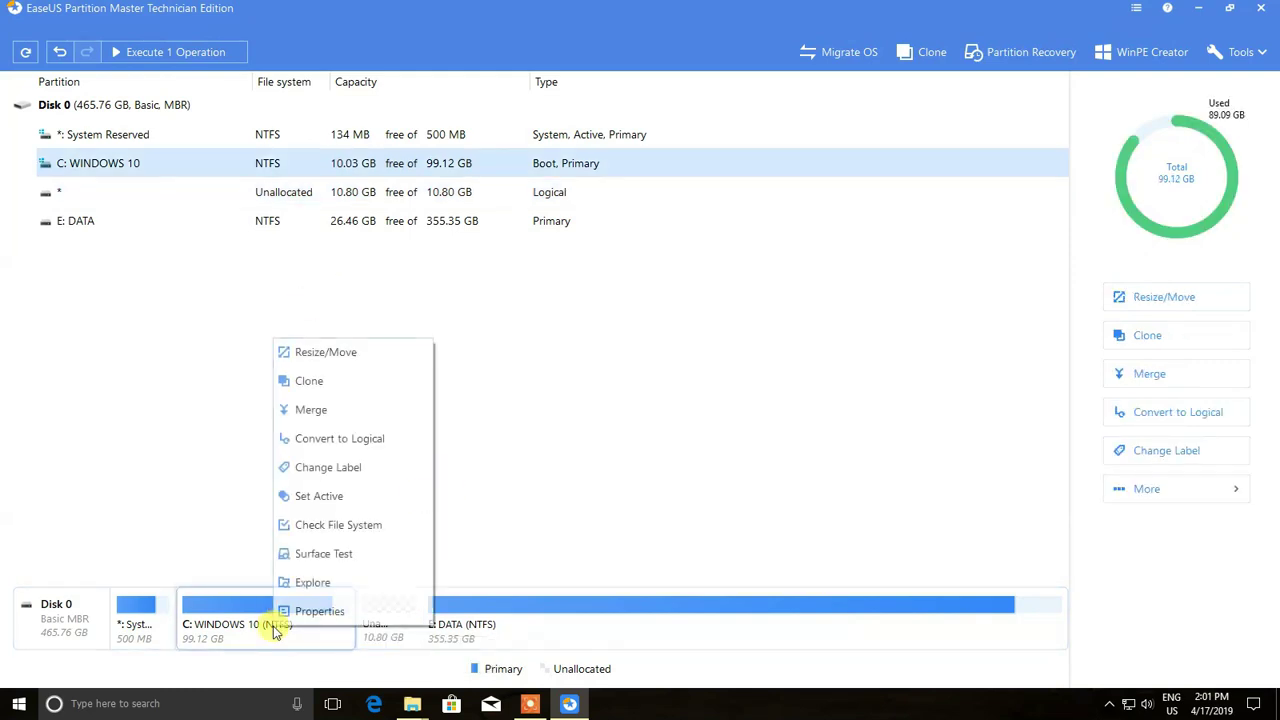
left_click(531, 634)
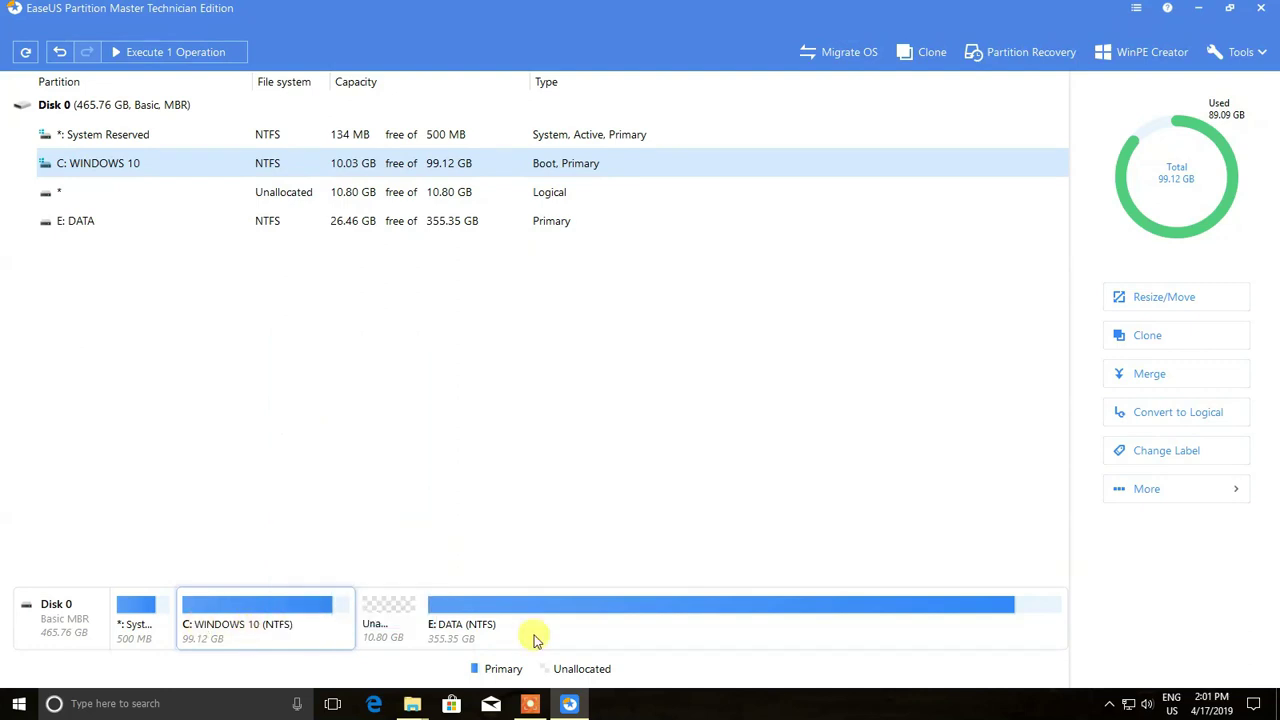
left_click(531, 634)
right_click(518, 622)
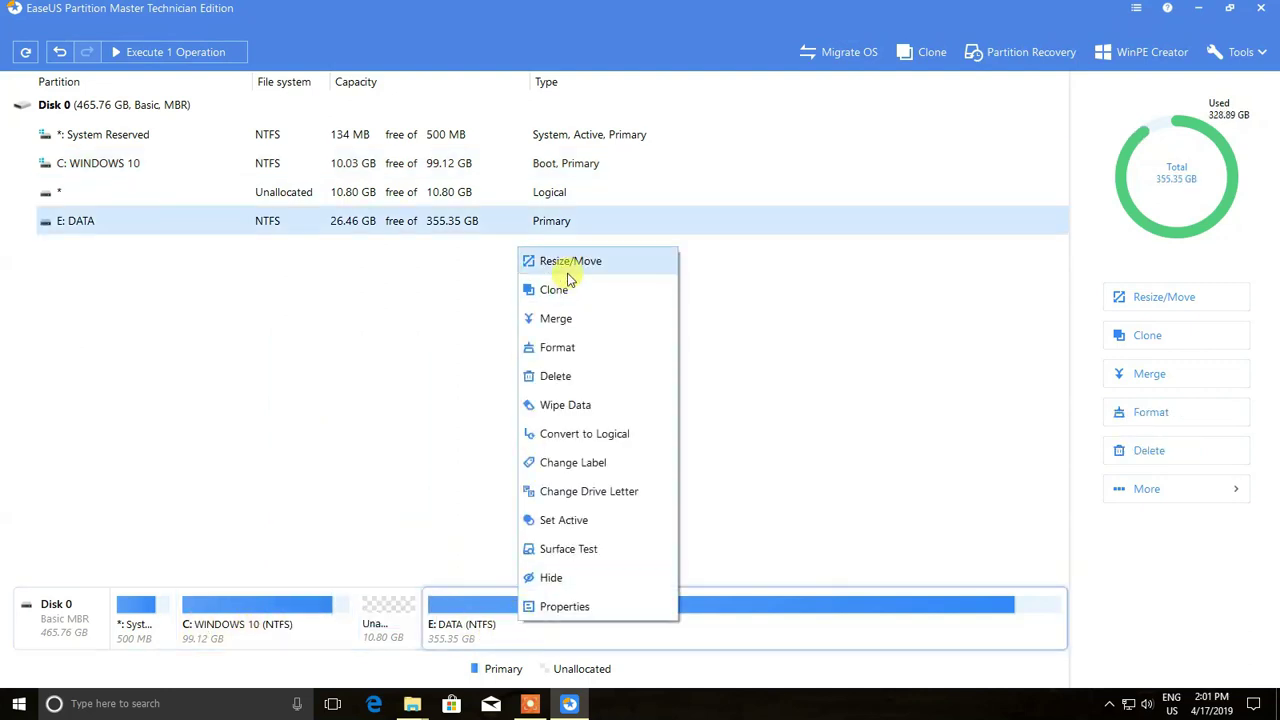
left_click(390, 625)
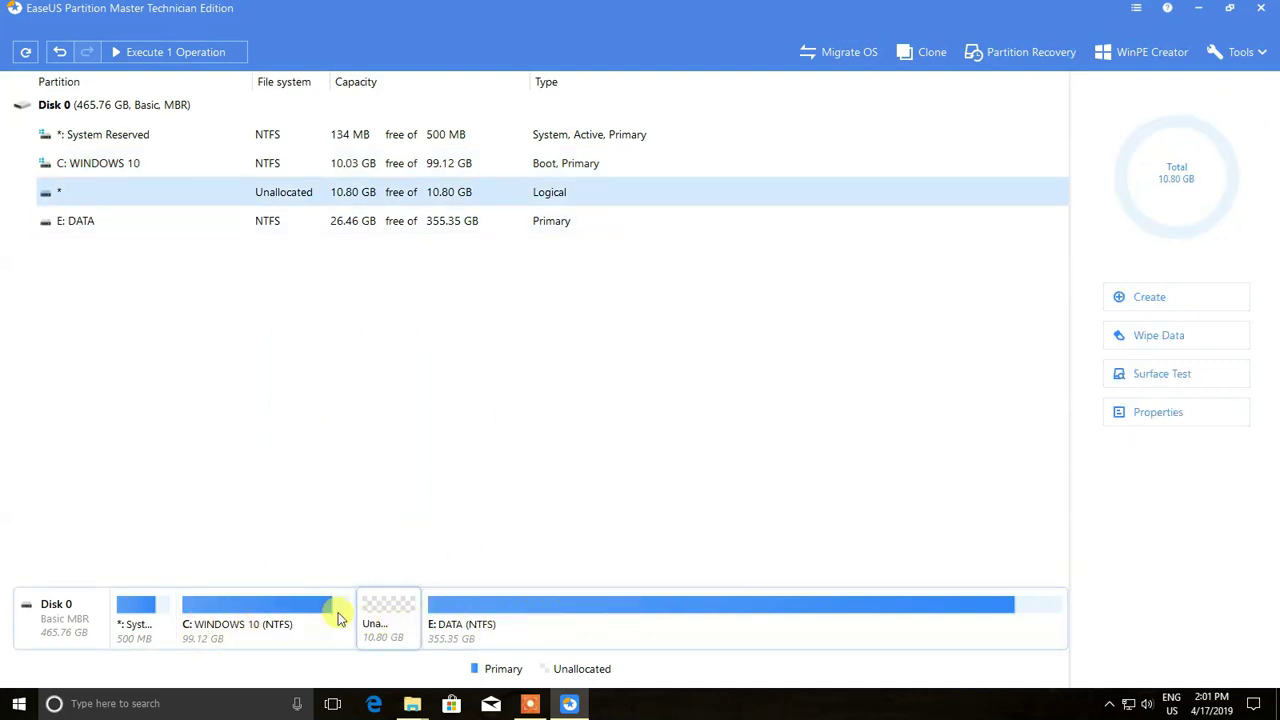
- Extend C: WINDOWS 10 to 109.92 GB over the adjoining unallocated space, leaving 0 MB unallocated before and after it
left_click(232, 615)
right_click(232, 615)
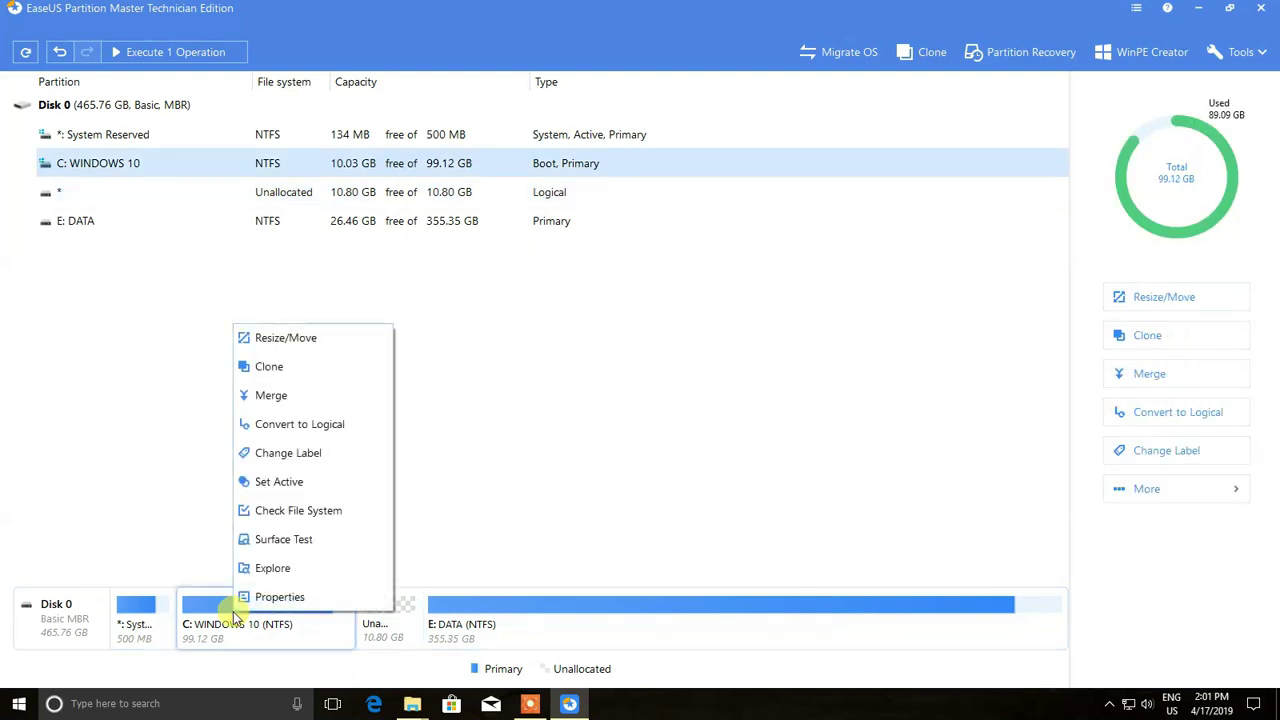
left_click(280, 343)
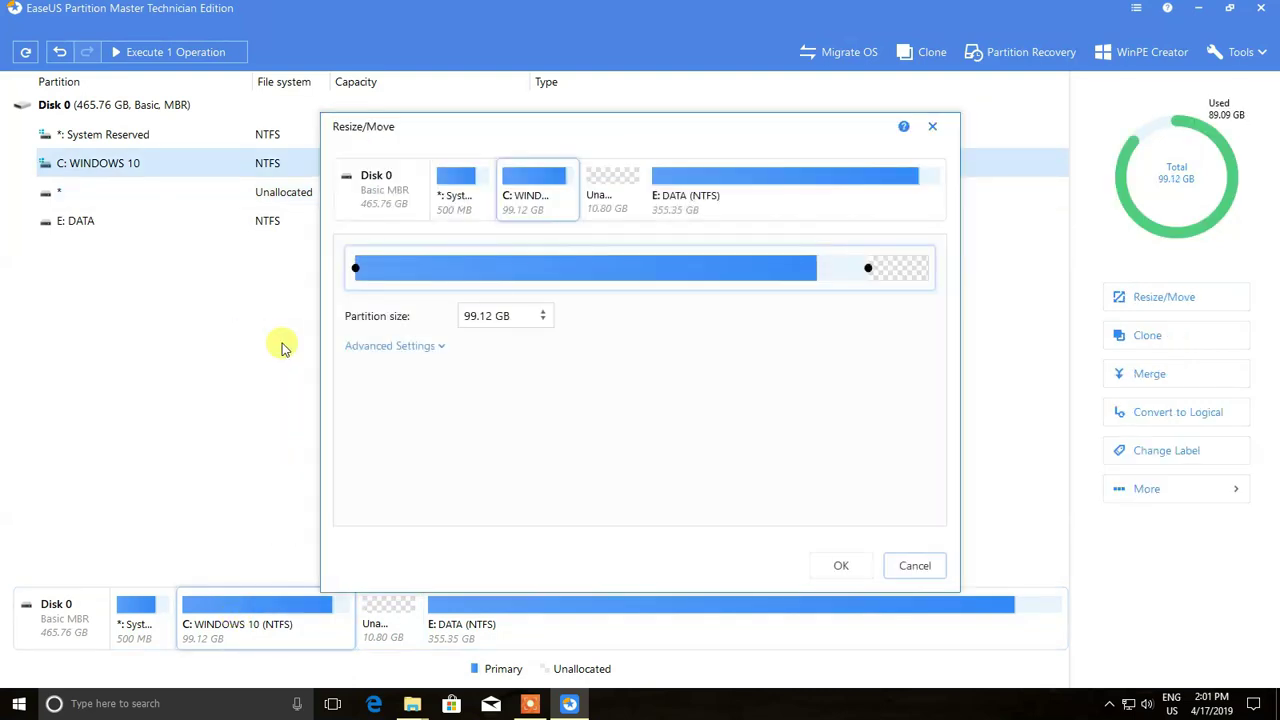
left_click(385, 346)
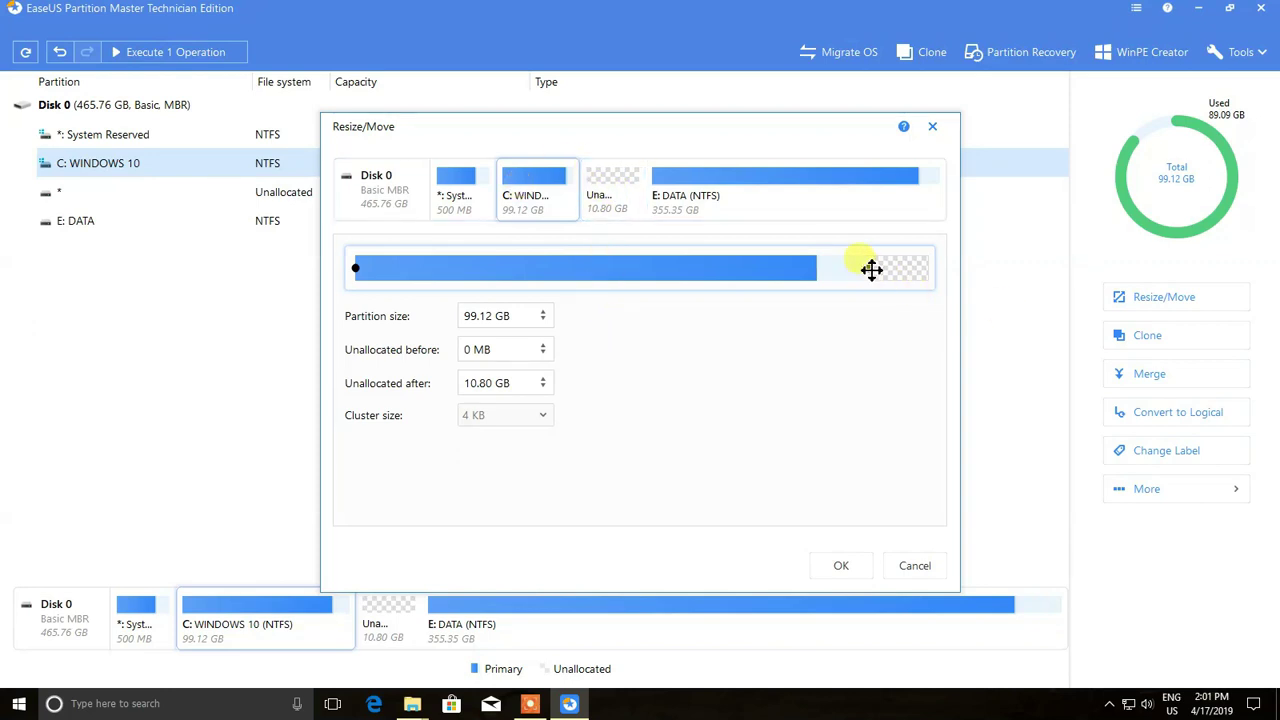
left_click_drag(871, 268, 1014, 269)
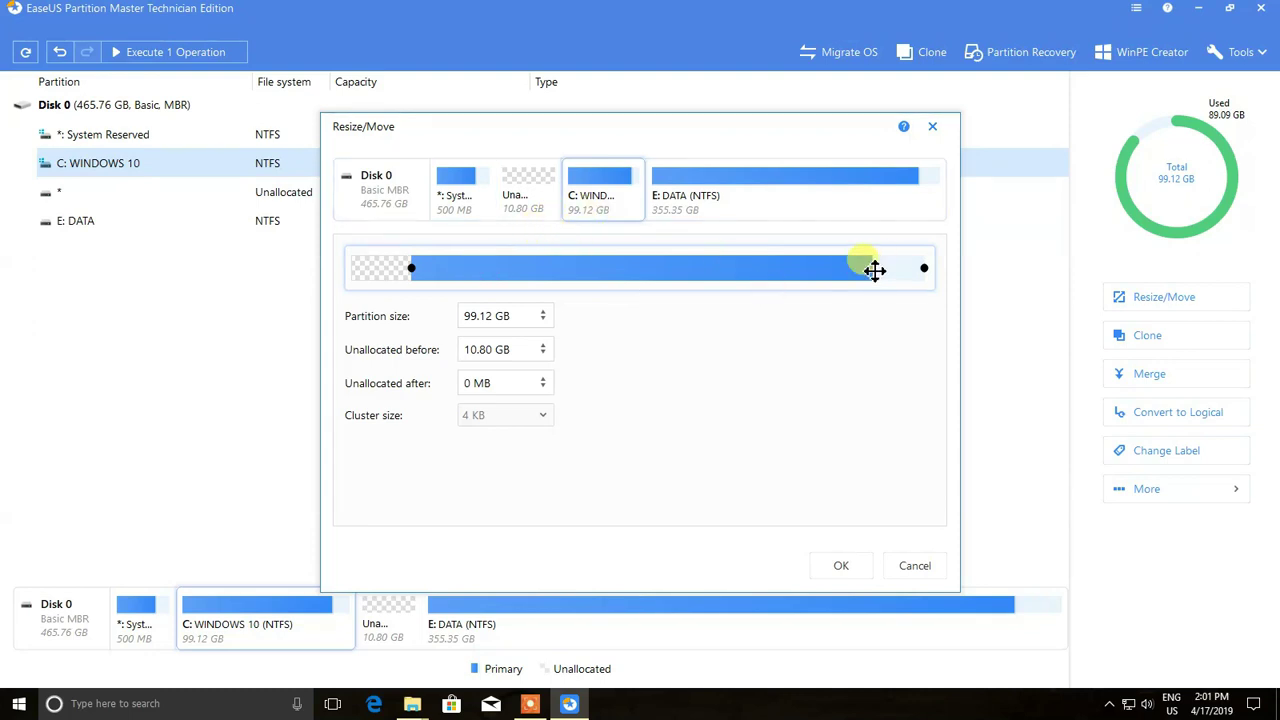
left_click_drag(413, 270, 334, 266)
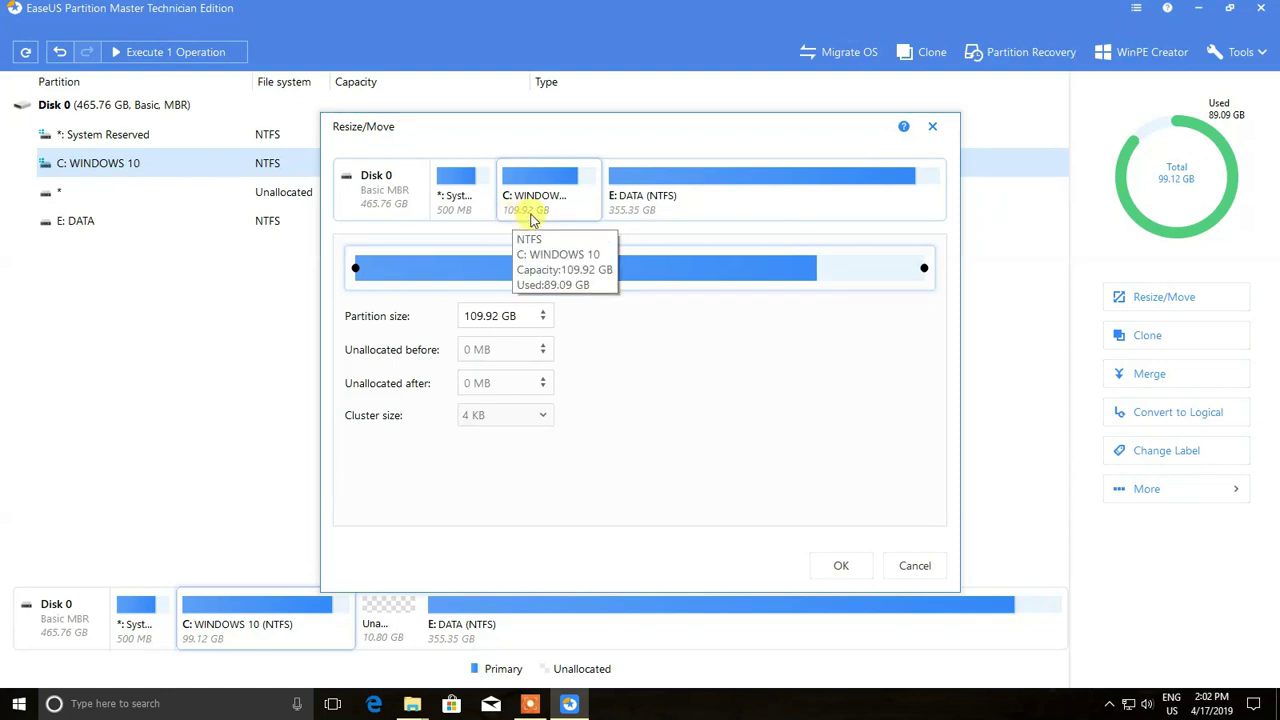
left_click(846, 566)
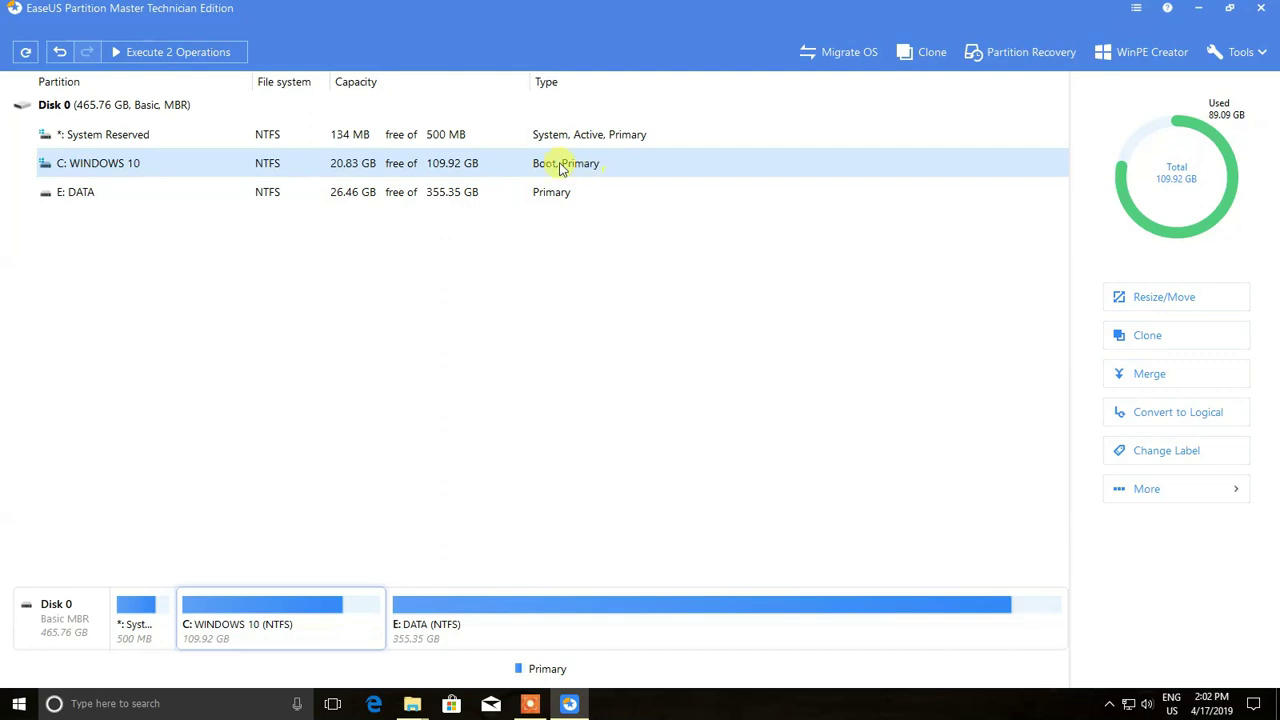
- Review and apply the pending Resize/Move operations for E: and C:, and opt out of future rating requests
mouse_move(140, 57)
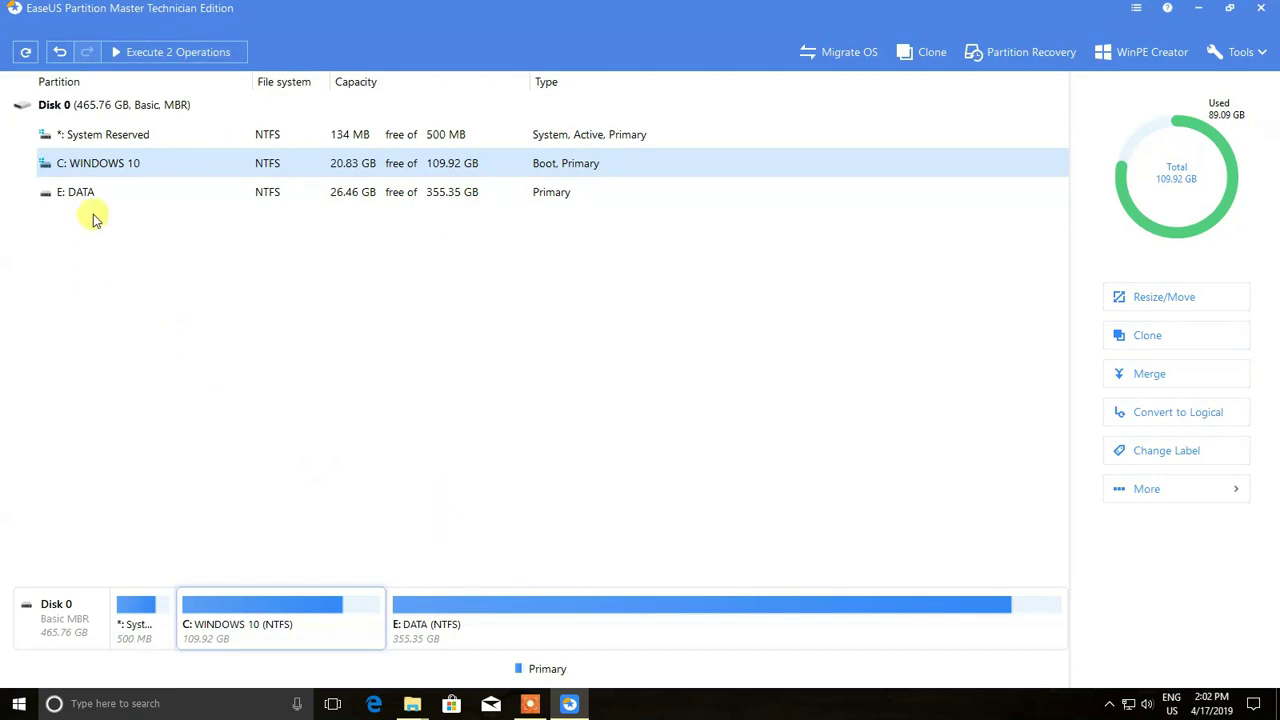
left_click(124, 199)
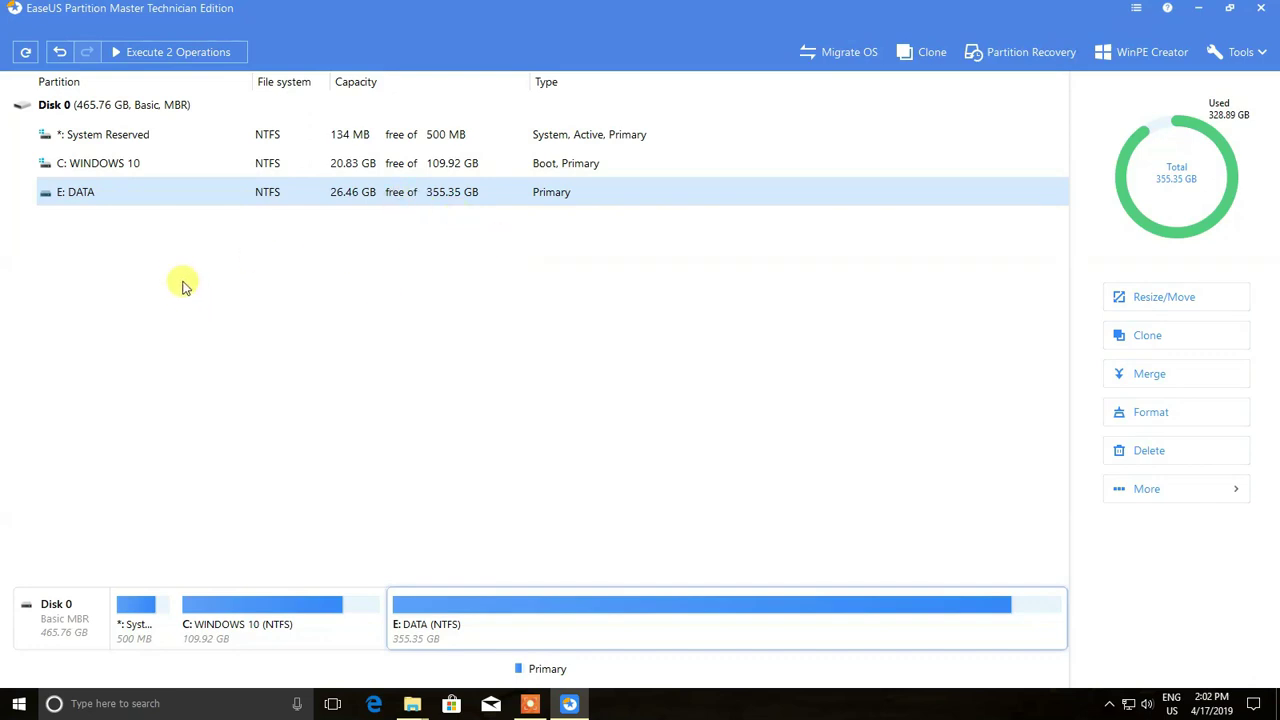
mouse_move(272, 631)
left_click(154, 163)
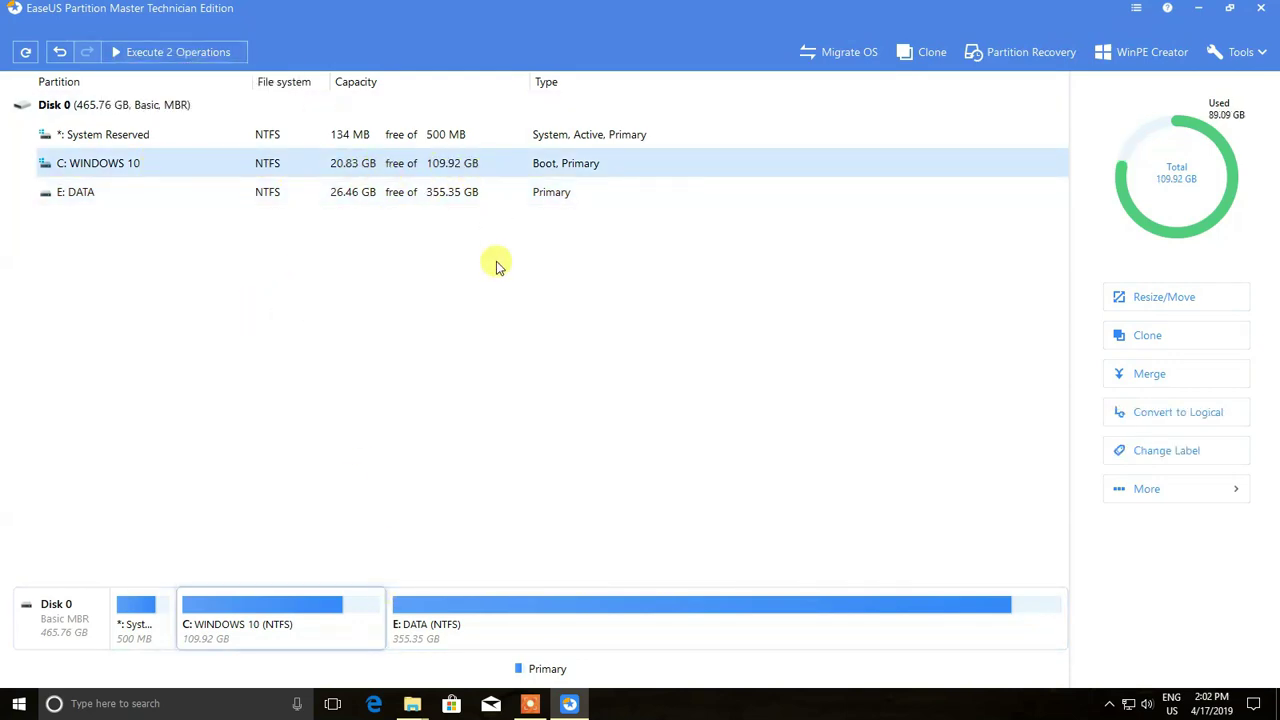
mouse_move(163, 49)
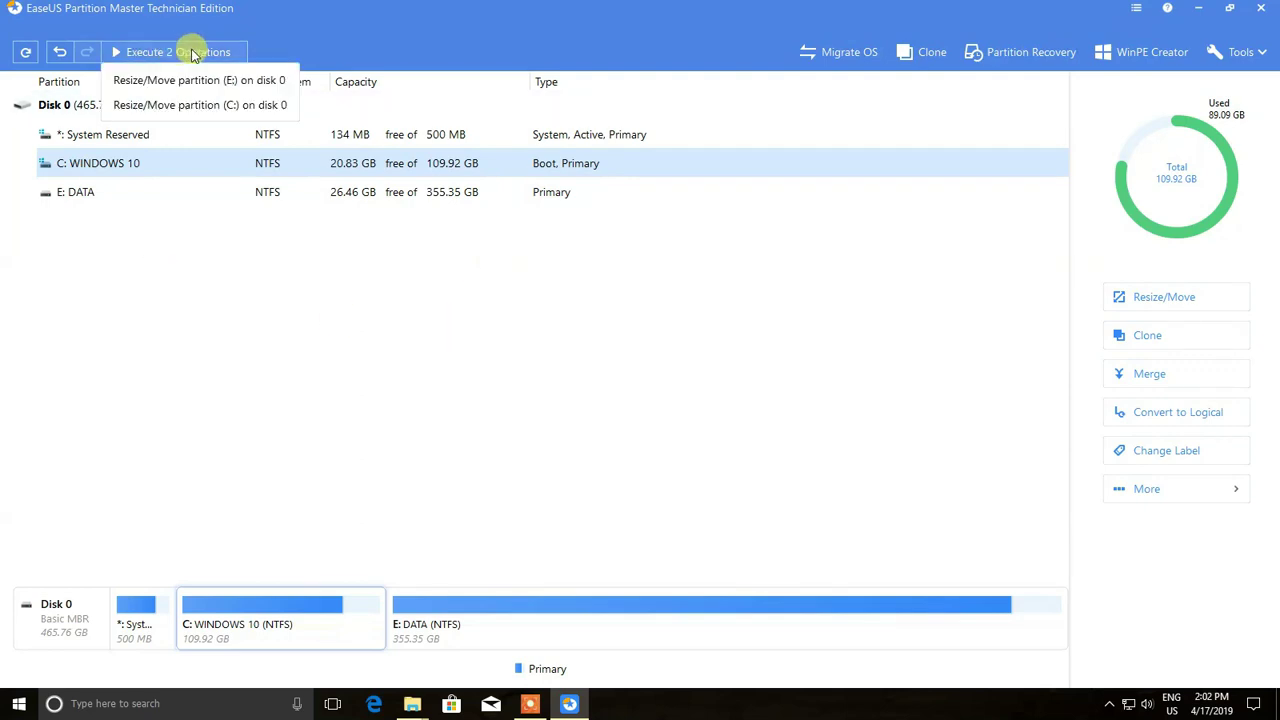
left_click(193, 53)
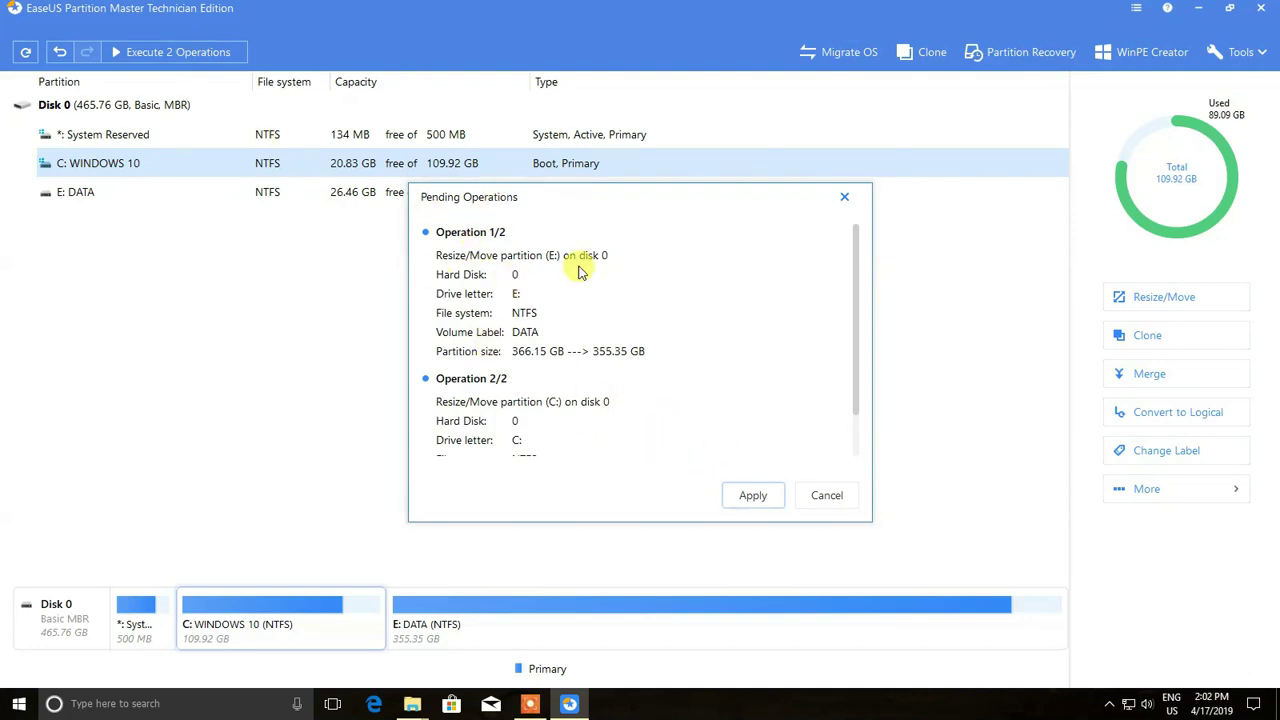
left_click(749, 503)
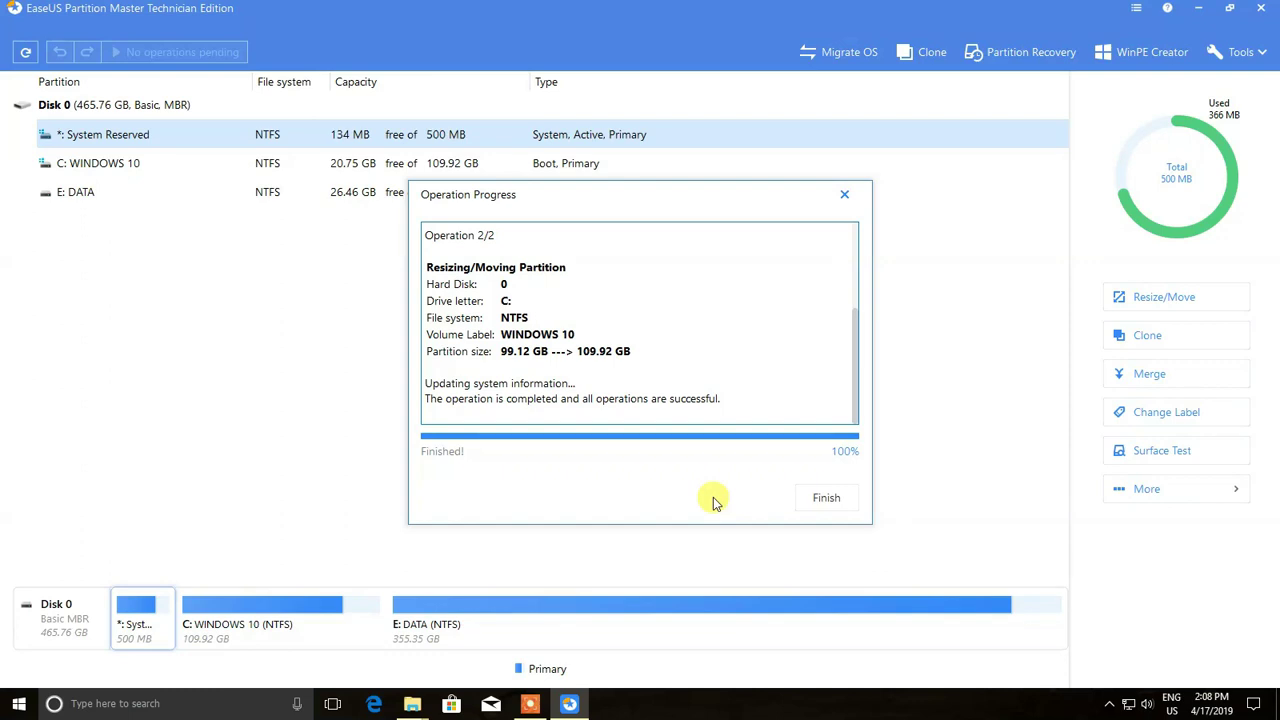
left_click(823, 504)
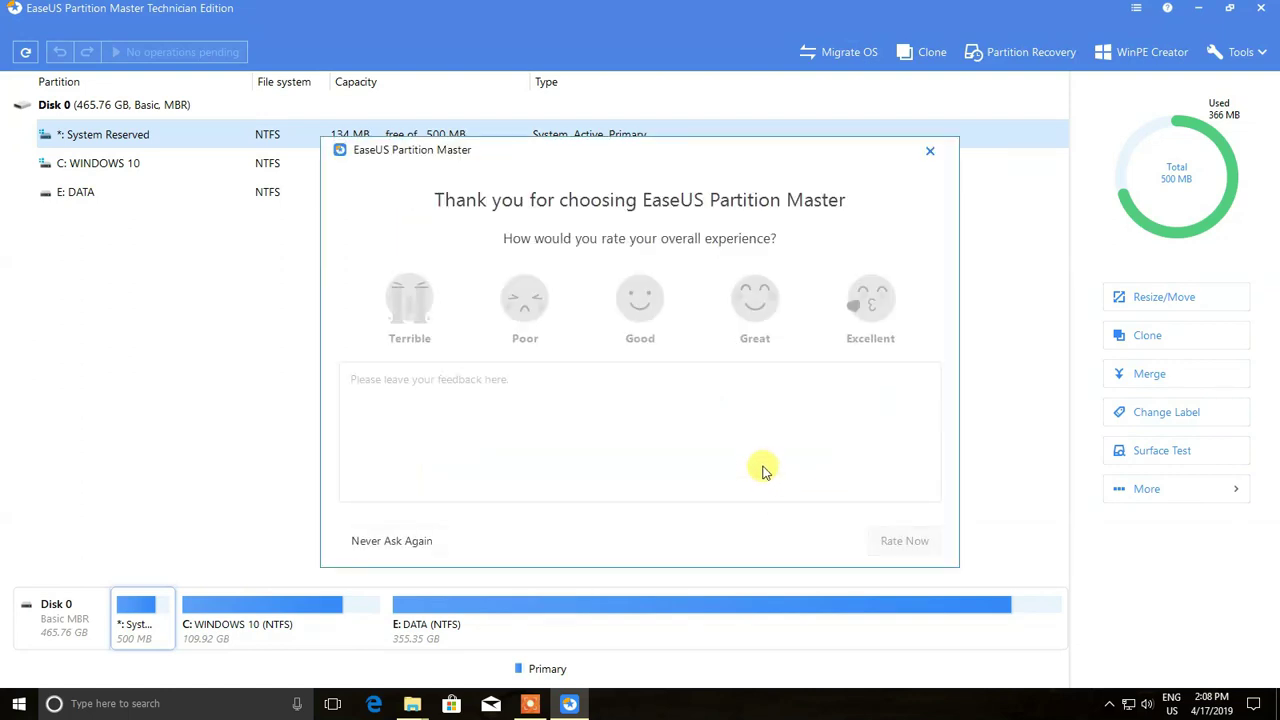
left_click(378, 544)
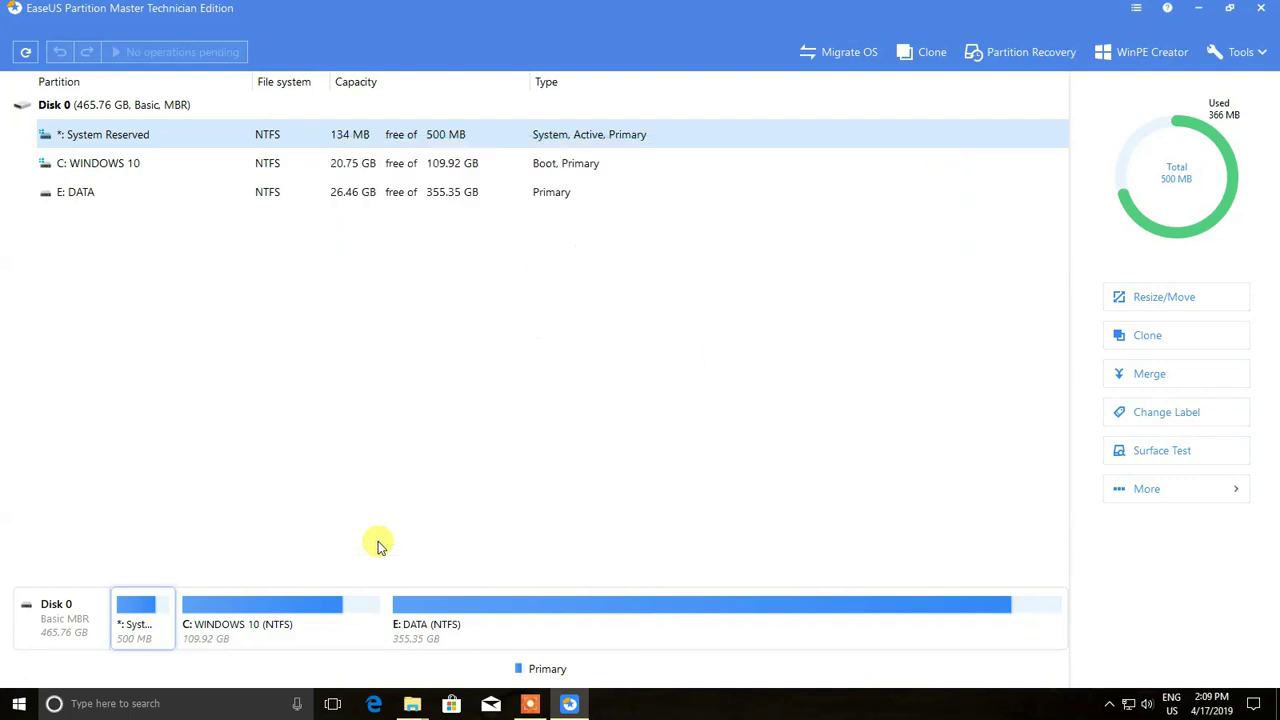
- Close EaseUS Partition Master to return to the desktop
left_click(1200, 10)
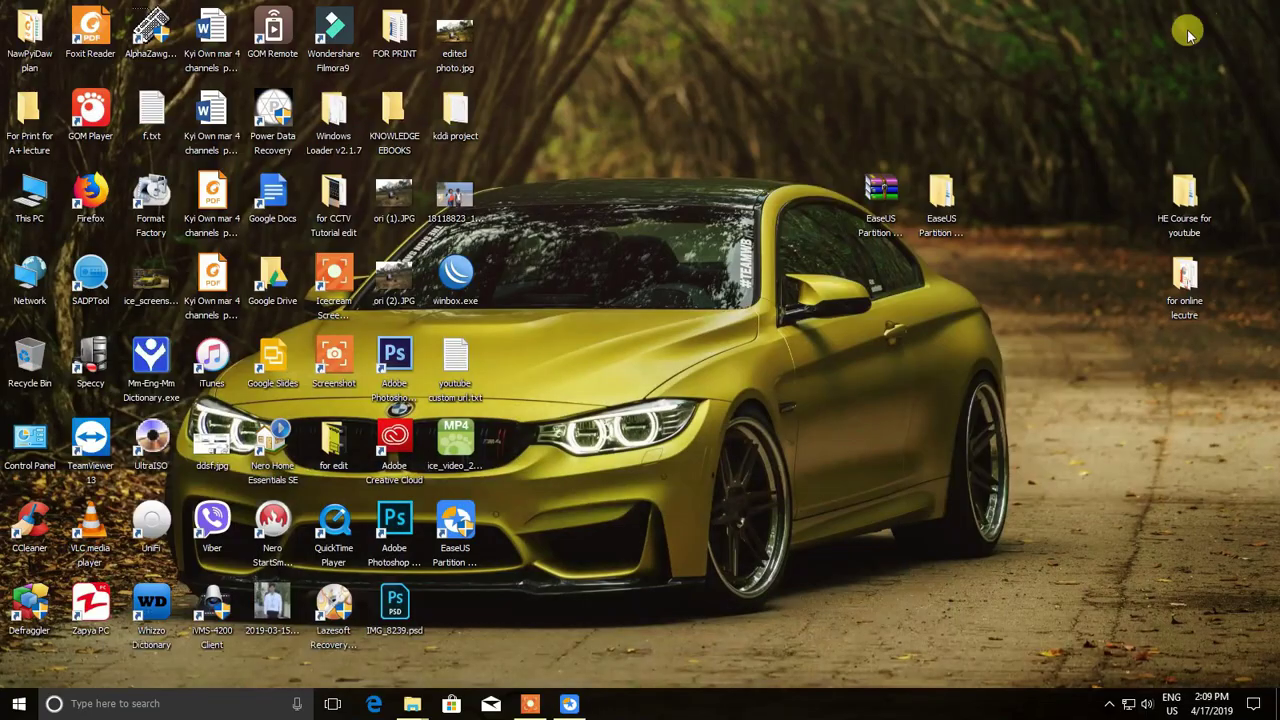
double_click(32, 195)
key("alt+Tab")
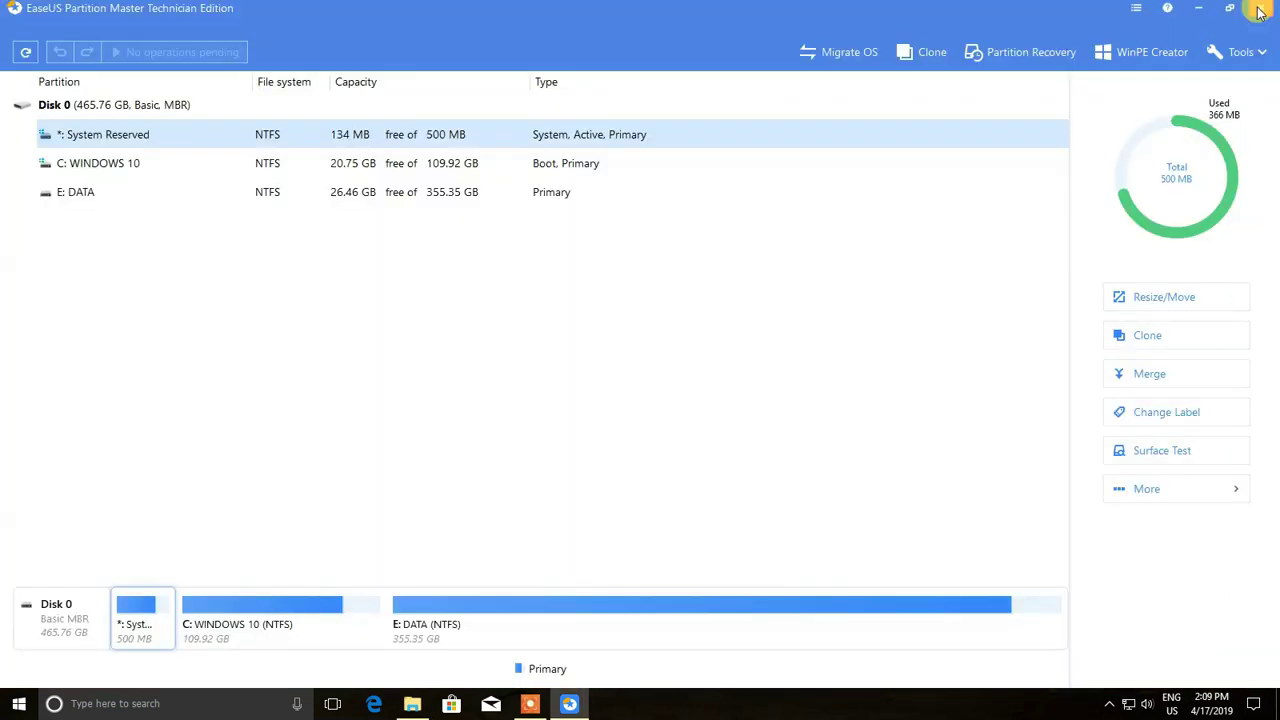
left_click(1259, 9)
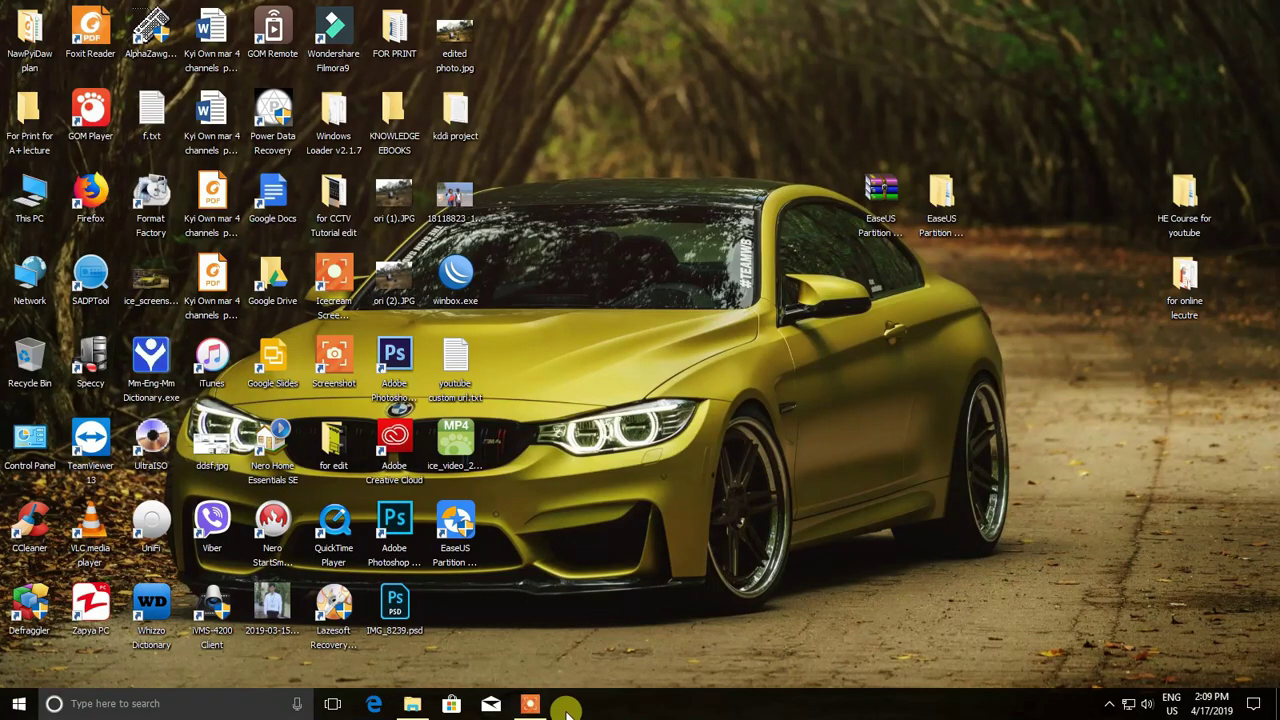
- Open the Windows power options to view the Restart choice, and stop the screen recording
left_click(12, 704)
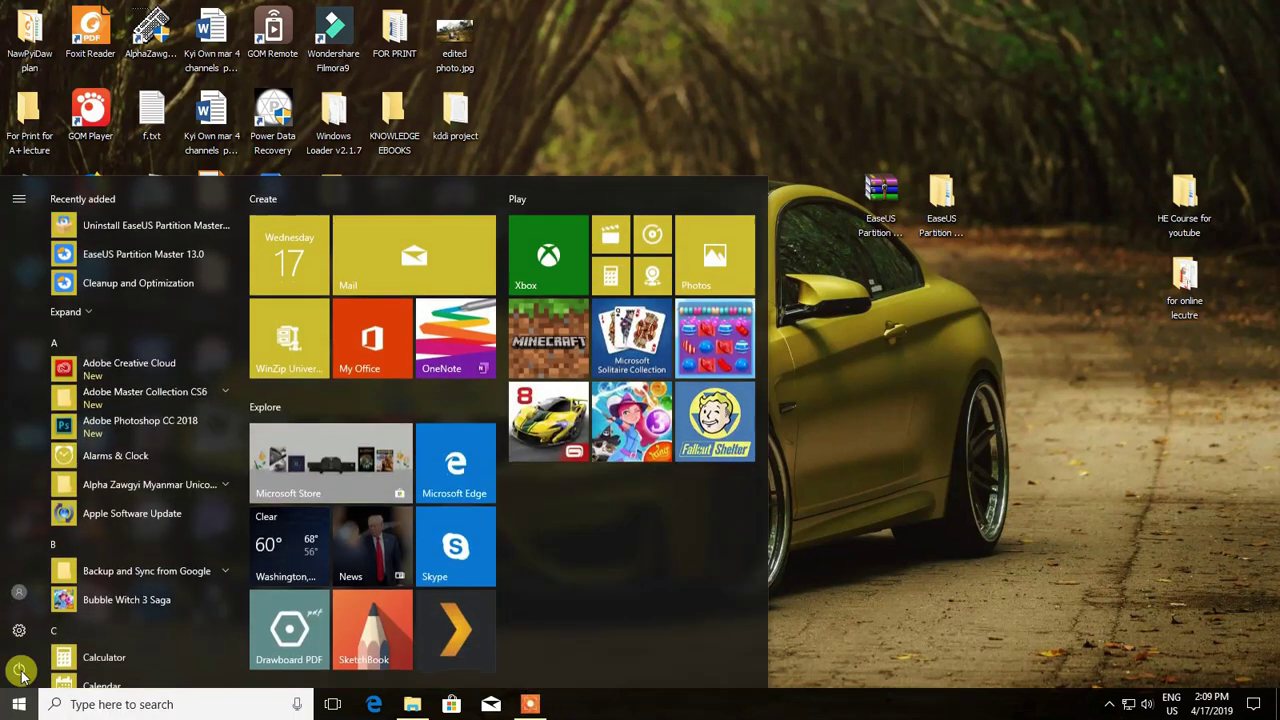
left_click(20, 668)
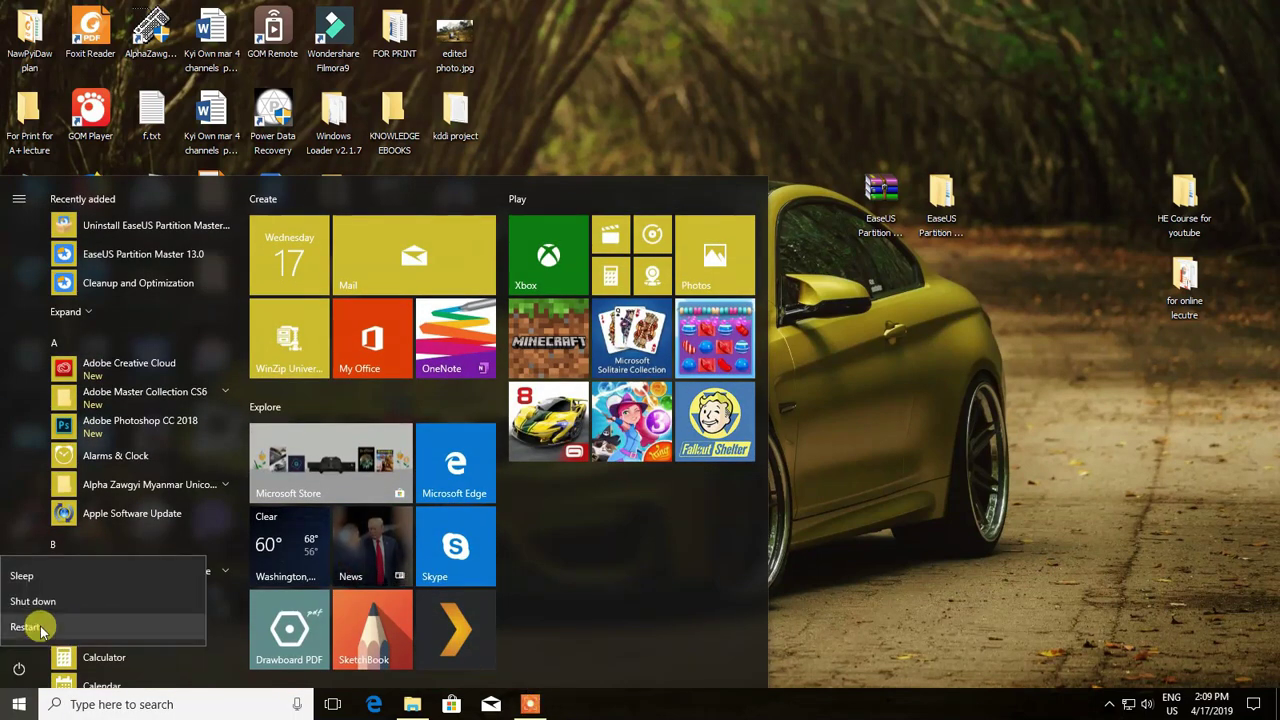
left_click(530, 706)
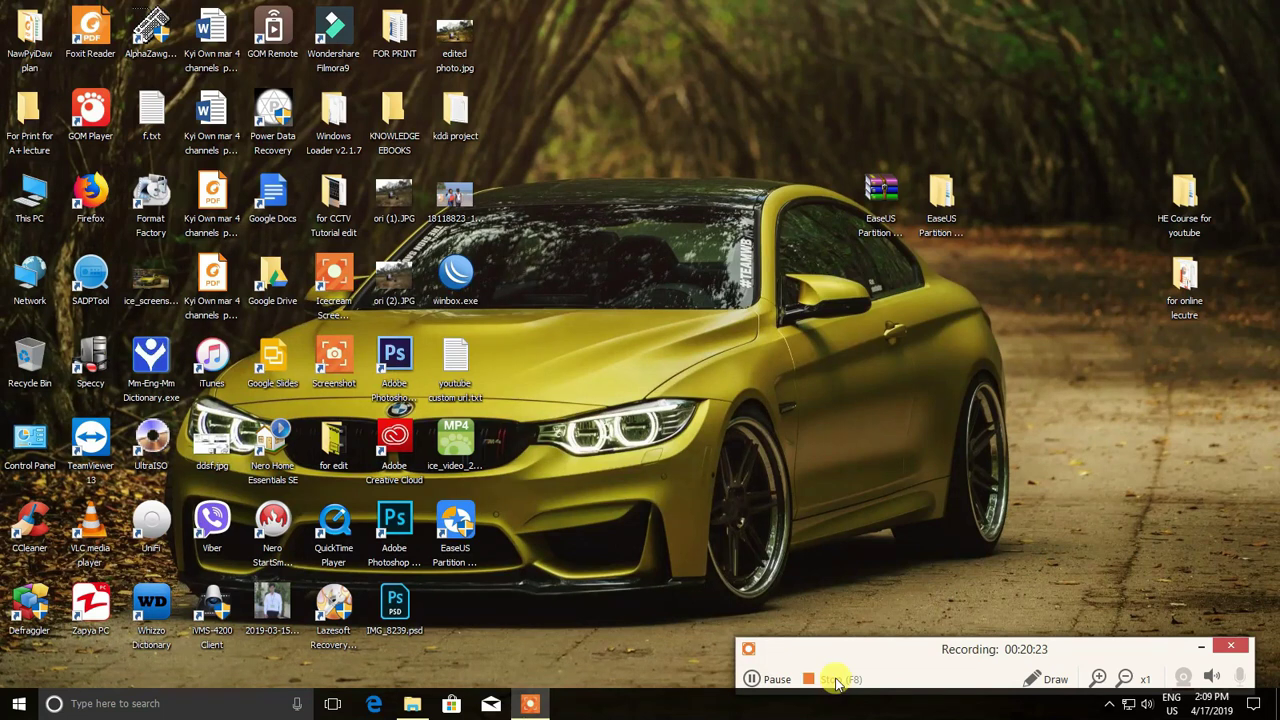
left_click(835, 680)
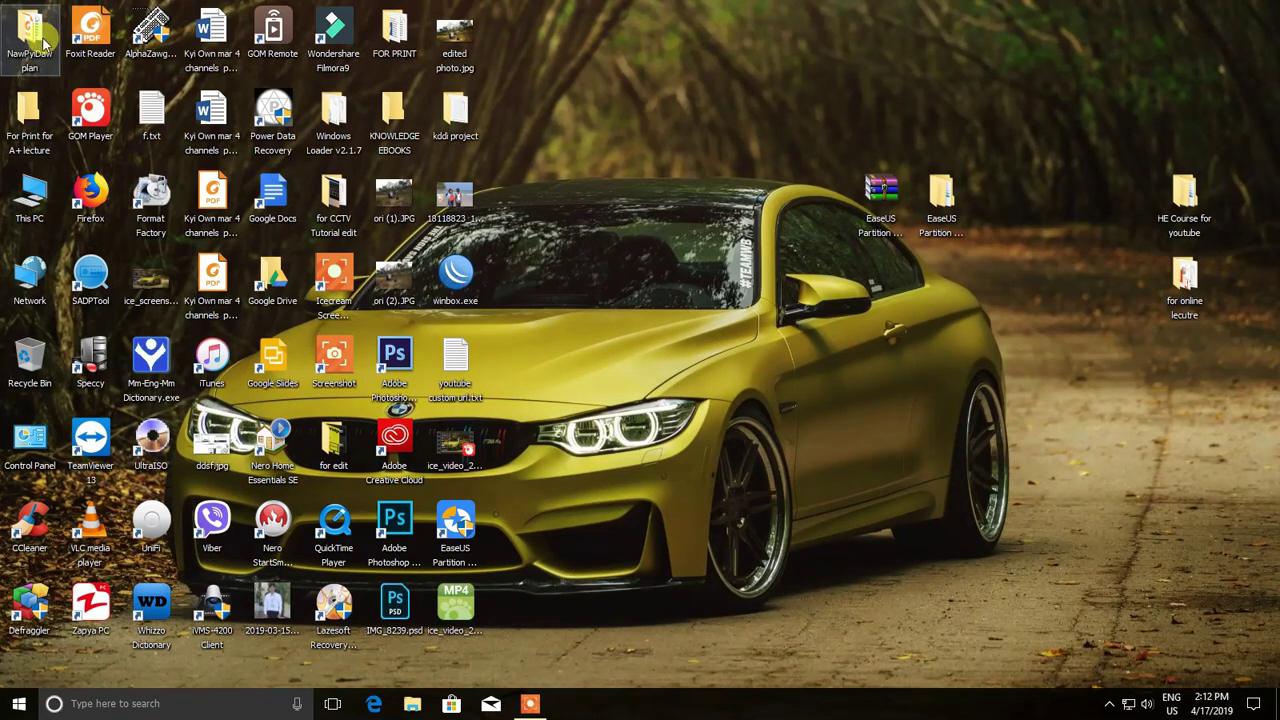
- Open This PC and compare the capacity and free space of WINDOWS 10 (C:) and DATA (E:)
double_click(44, 194)
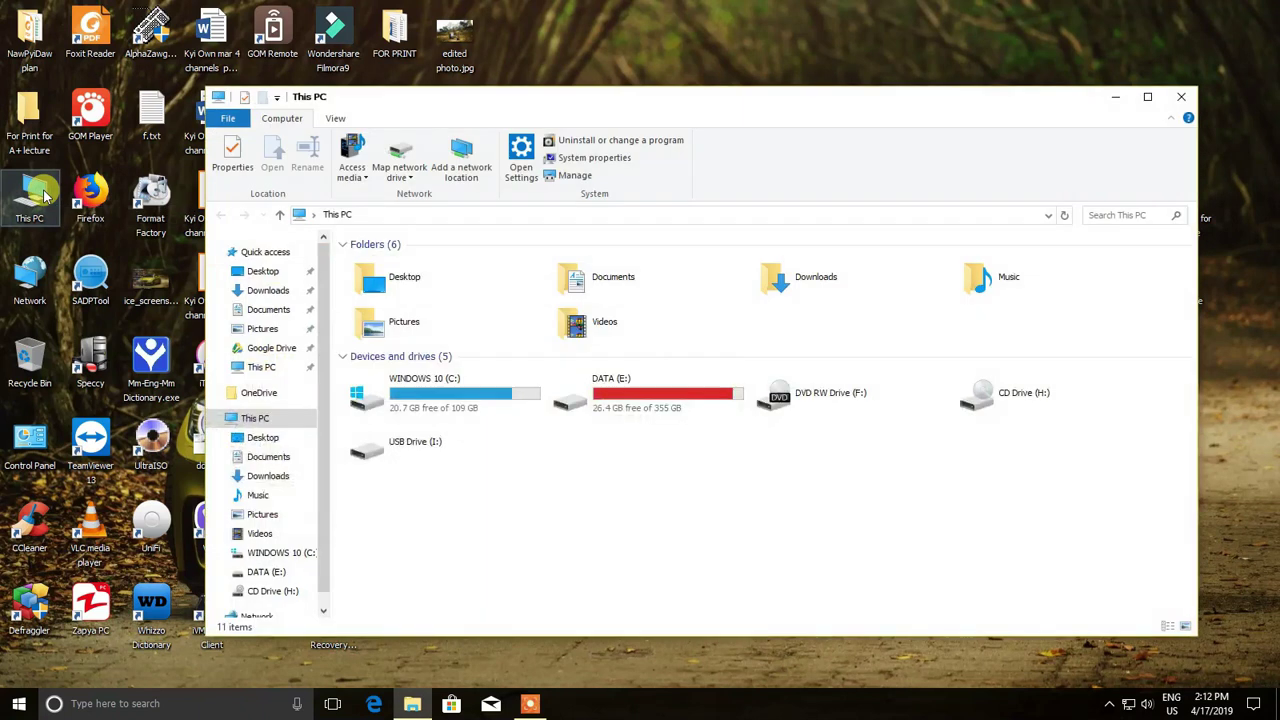
left_click(456, 422)
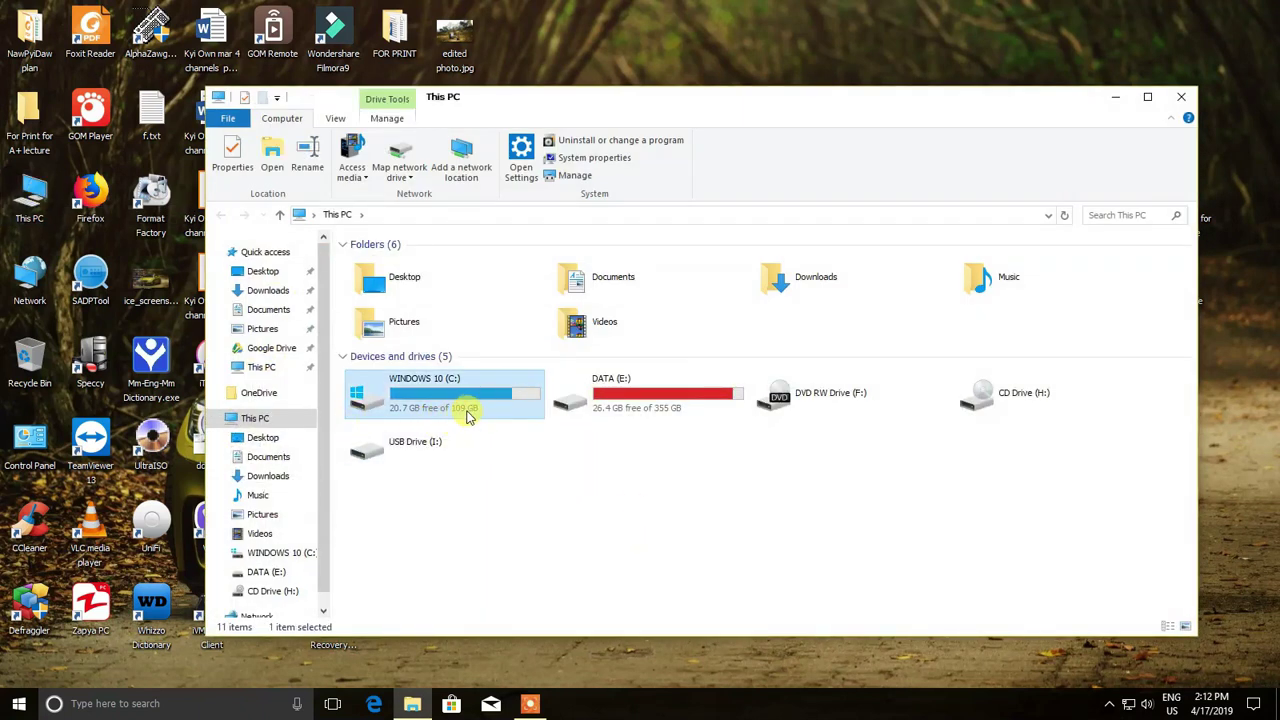
left_click(630, 412)
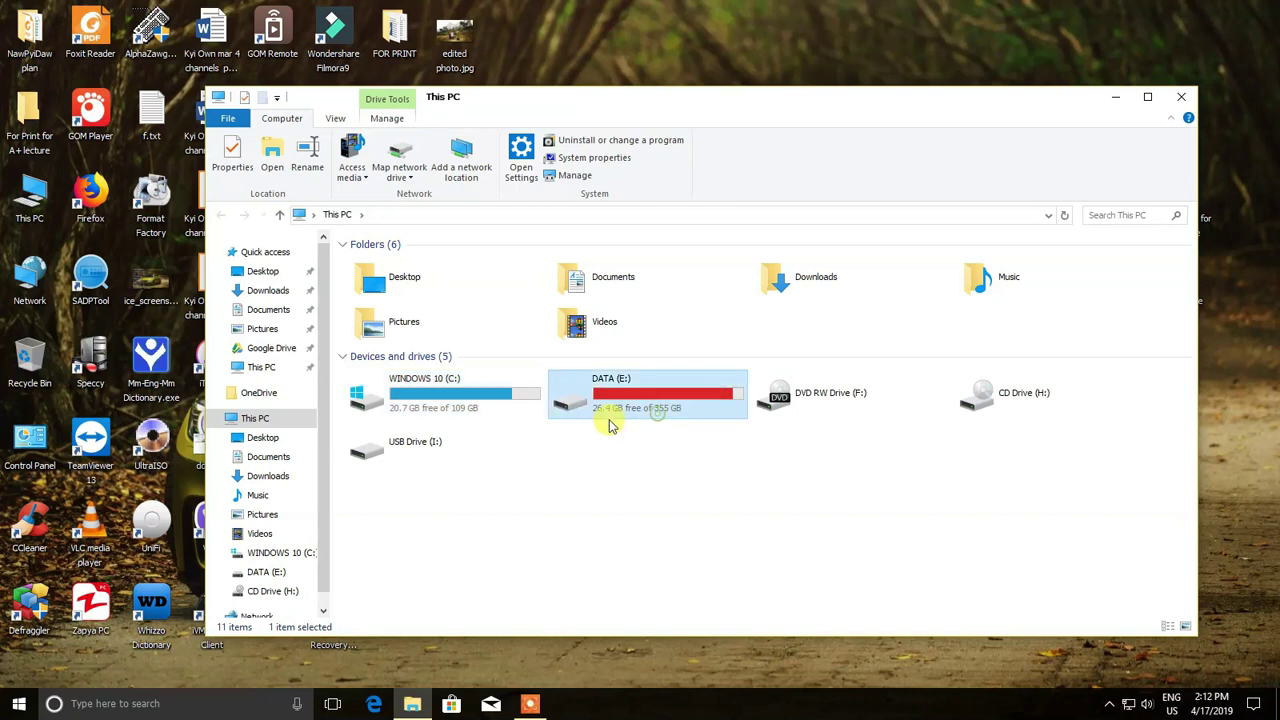
left_click(491, 406)
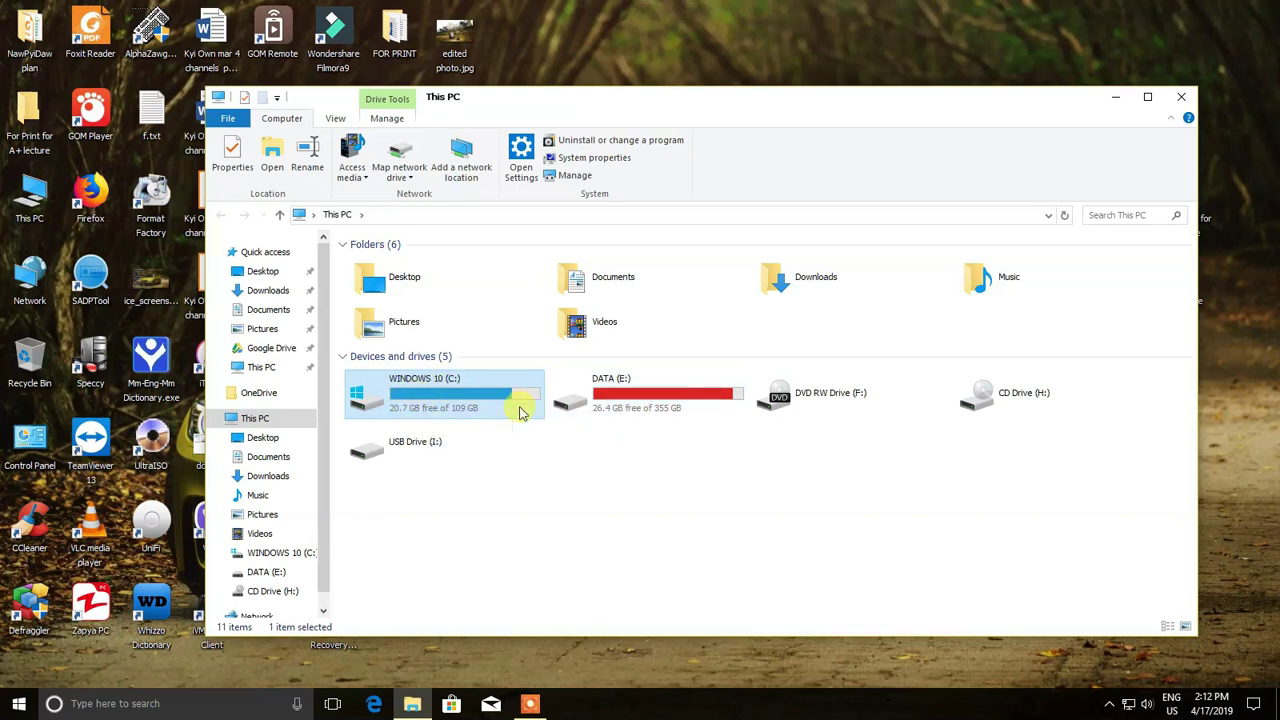
left_click(637, 403)
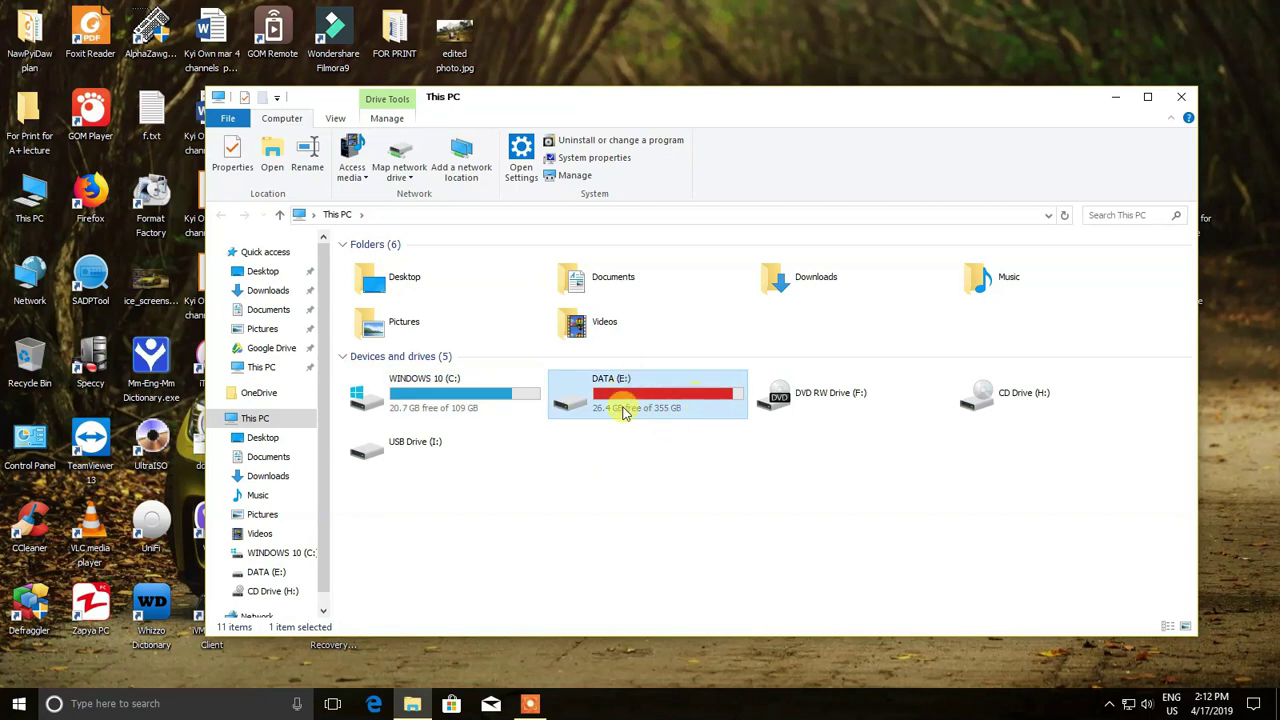
left_click(466, 392)
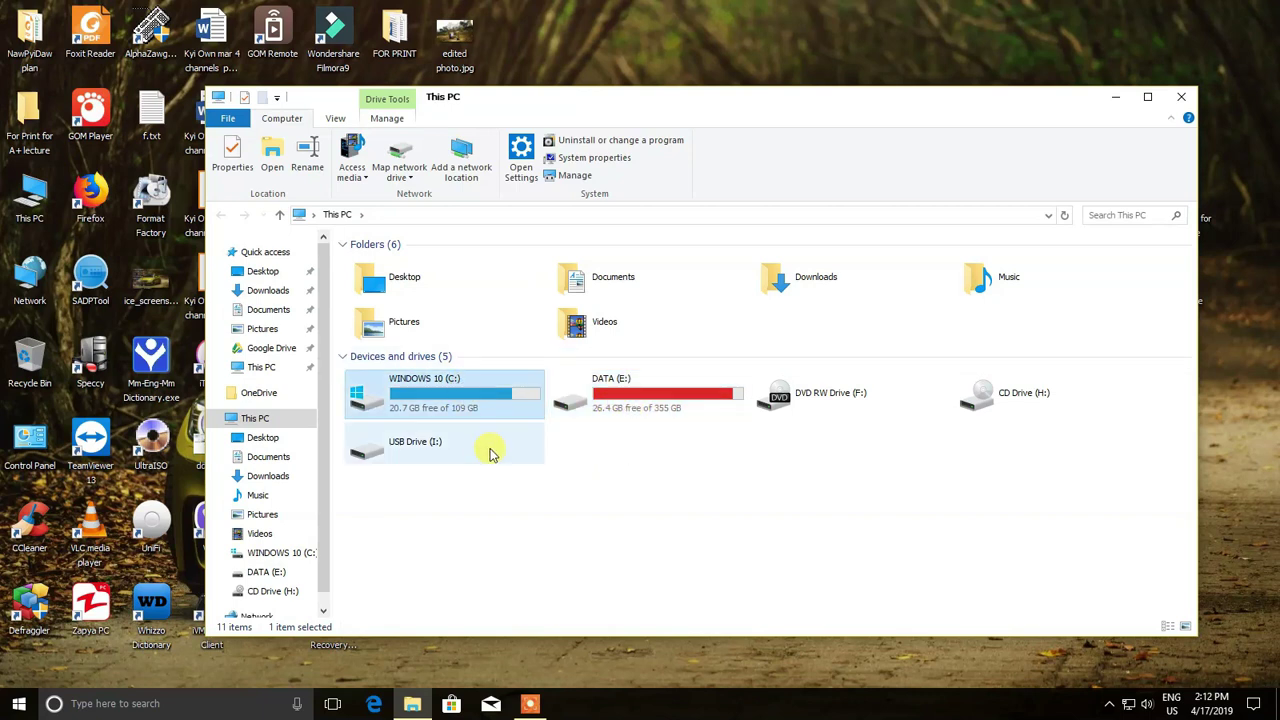